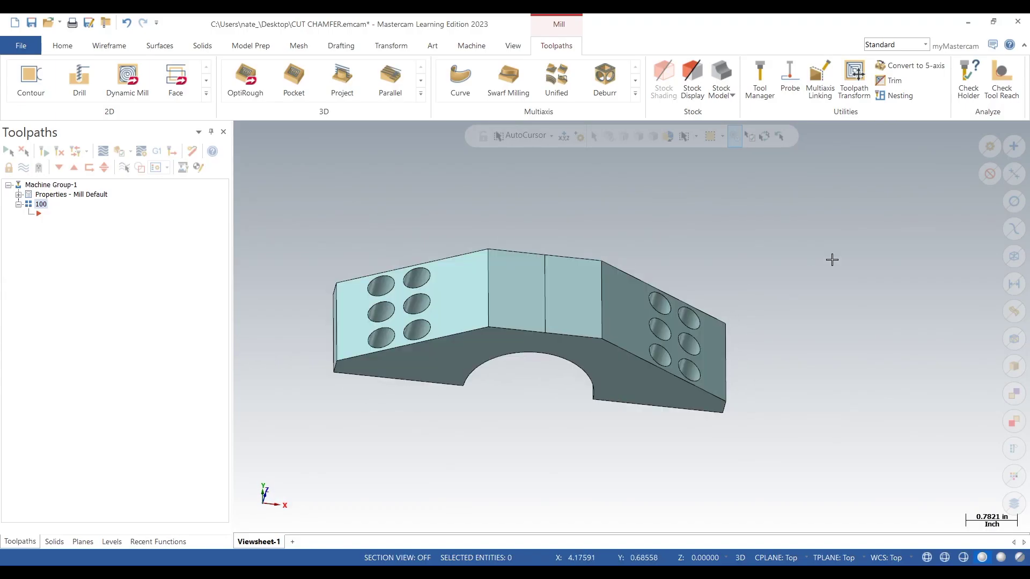
Create level 4 named 'stock model' and make it the active level
middle_drag(757, 258, 709, 243)
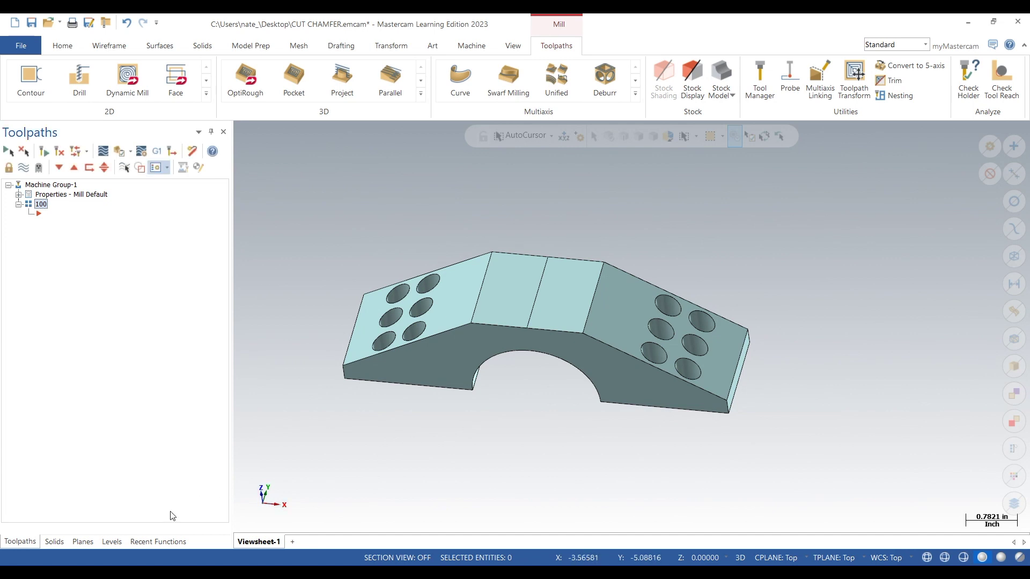
click(111, 542)
click(107, 402)
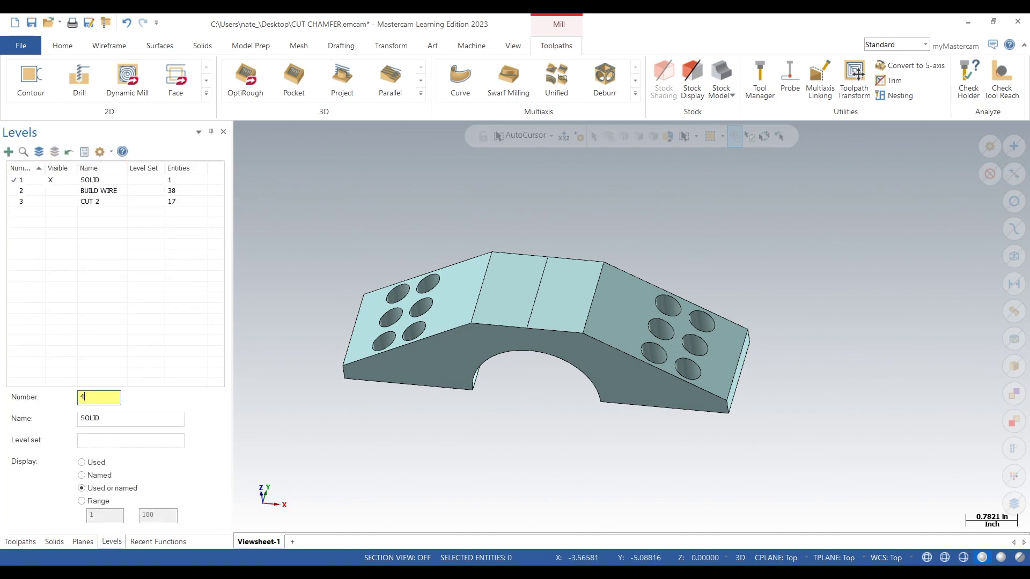
key(Return)
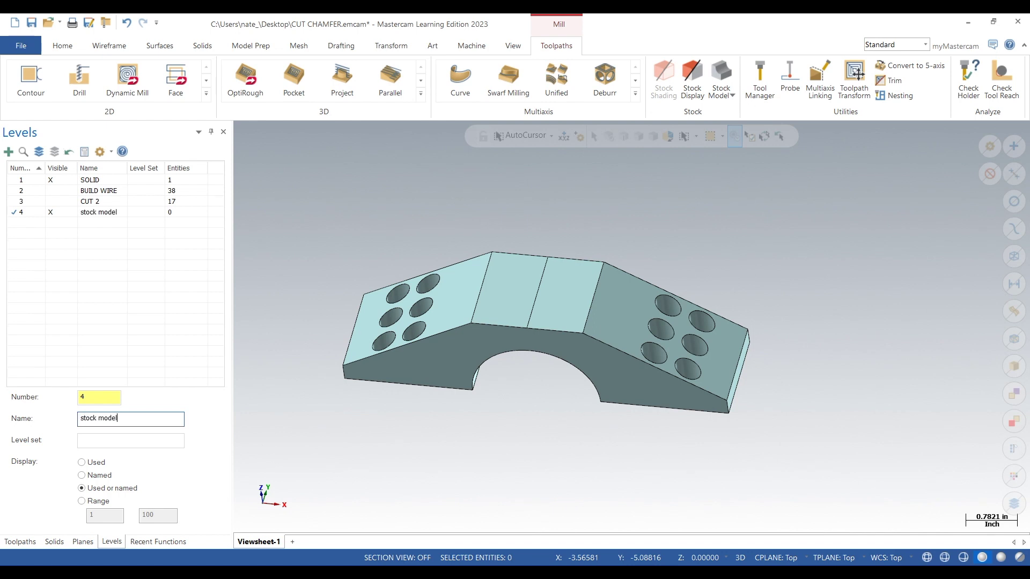
Copy the bracket solid onto level 4 using Change Levels
click(520, 285)
right_click(392, 221)
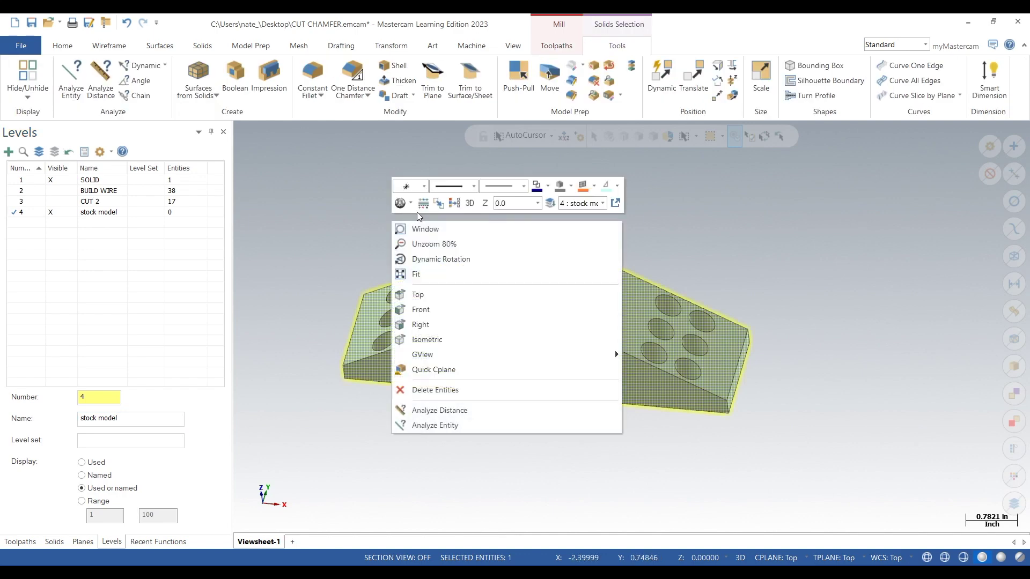
click(551, 202)
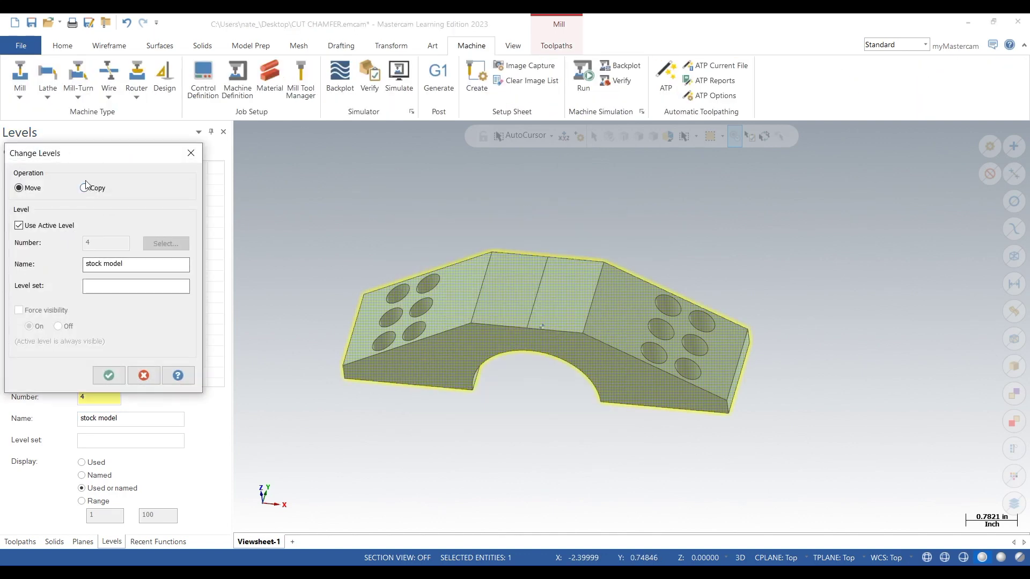
click(85, 188)
click(108, 375)
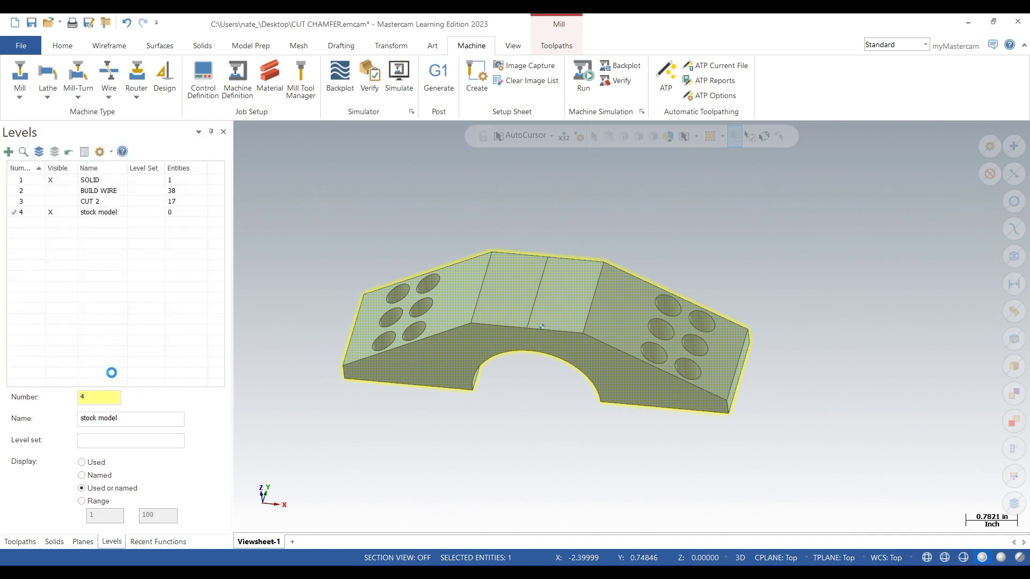
Hide the original SOLID level (level 1)
click(37, 214)
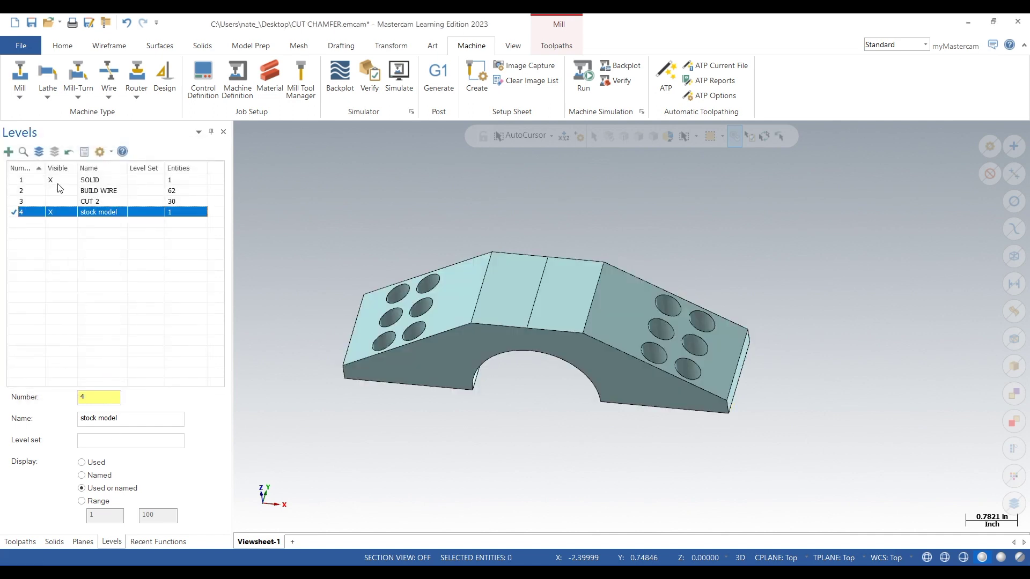
click(60, 180)
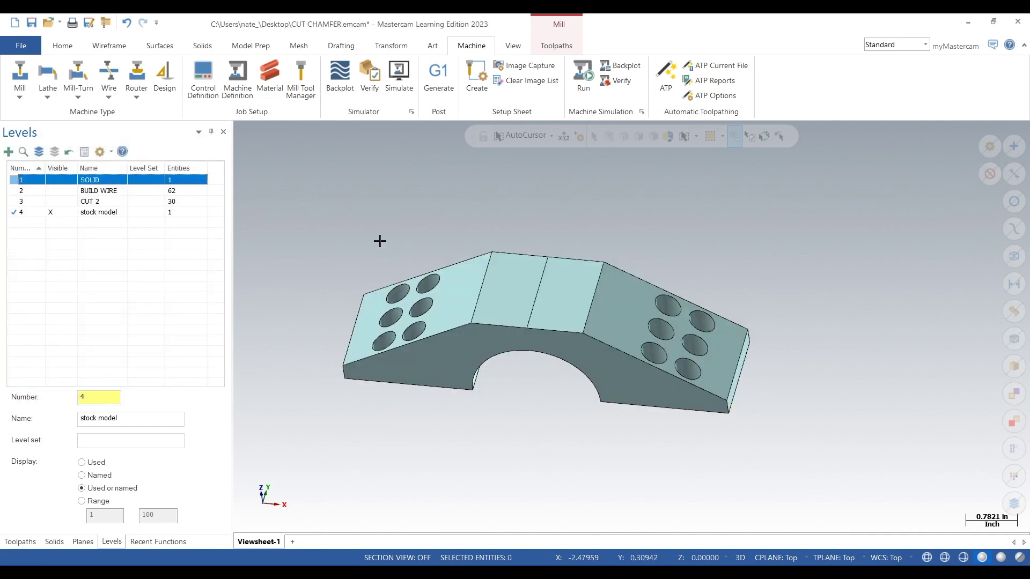
middle_drag(368, 235, 401, 240)
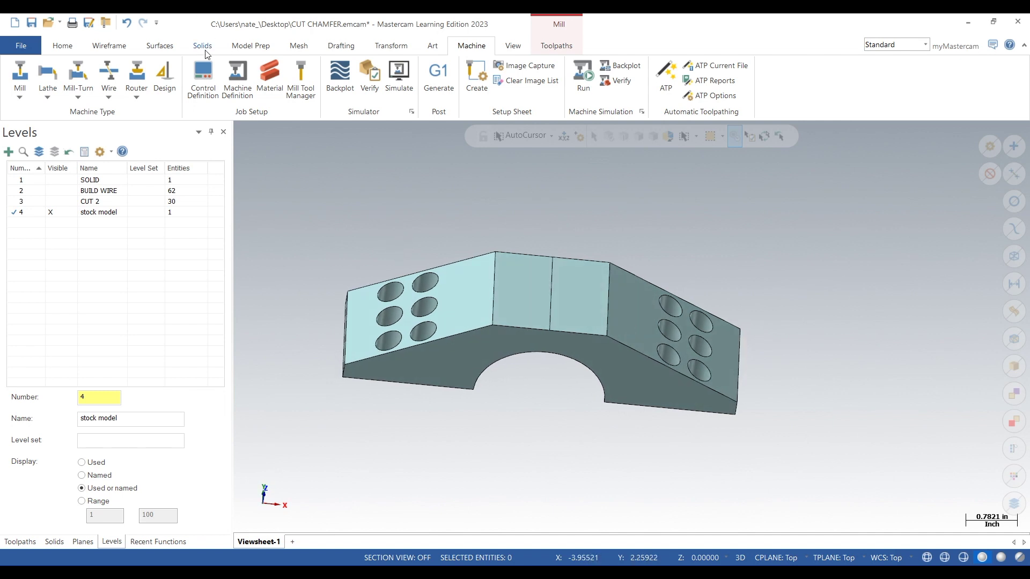
Start a constant-radius fillet on the upper-right hole edge of the stock model
click(204, 46)
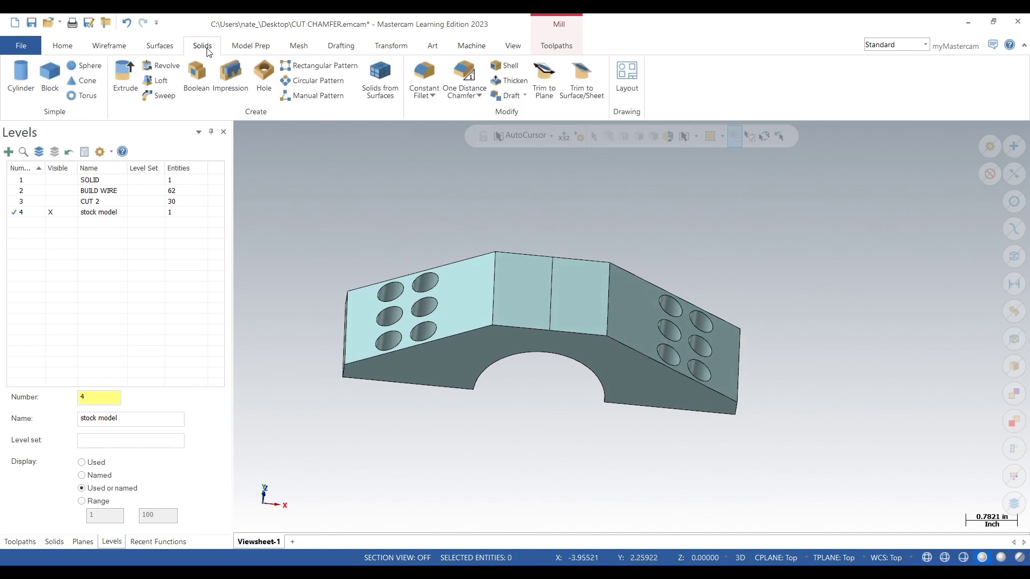
click(427, 78)
scroll(397, 231, up, 3)
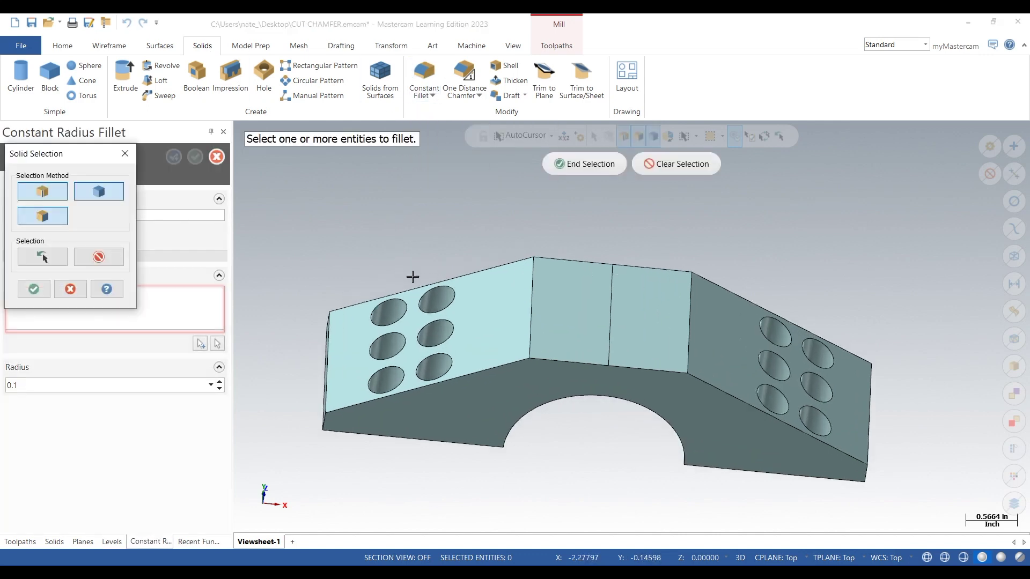
click(451, 293)
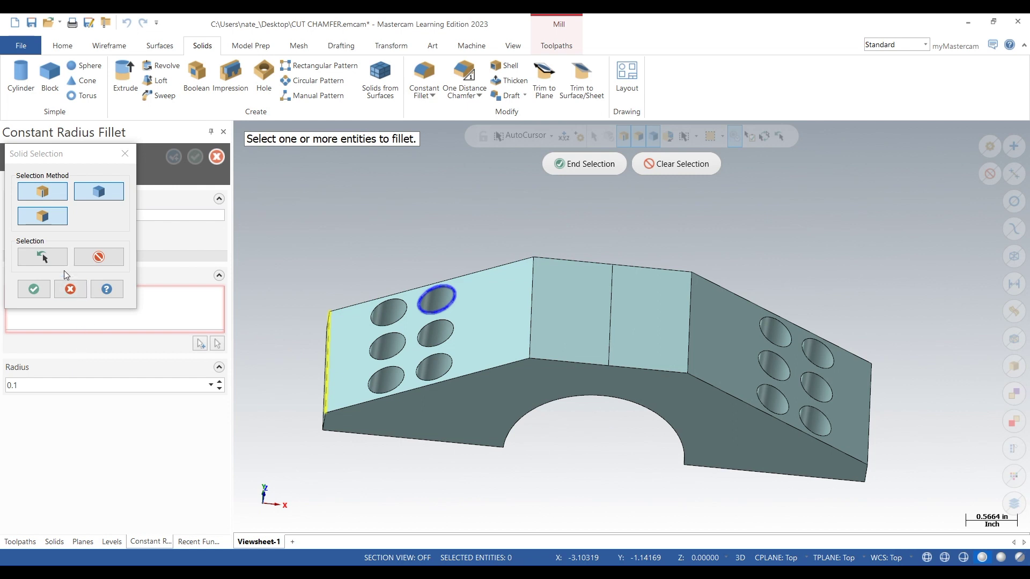
click(43, 292)
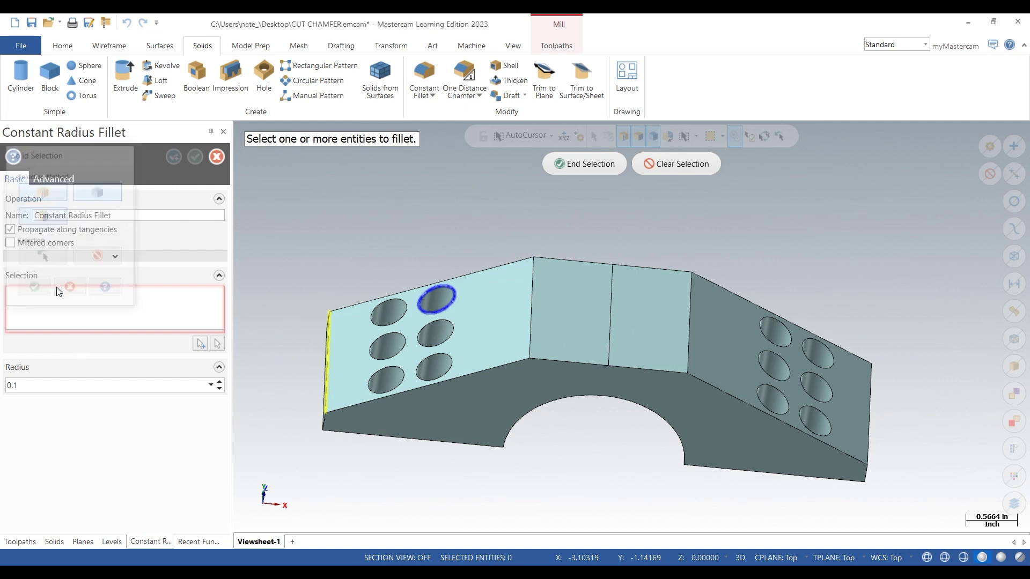
Set the fillet radius to 0.025 and preview it on the hole edge
double_click(64, 386)
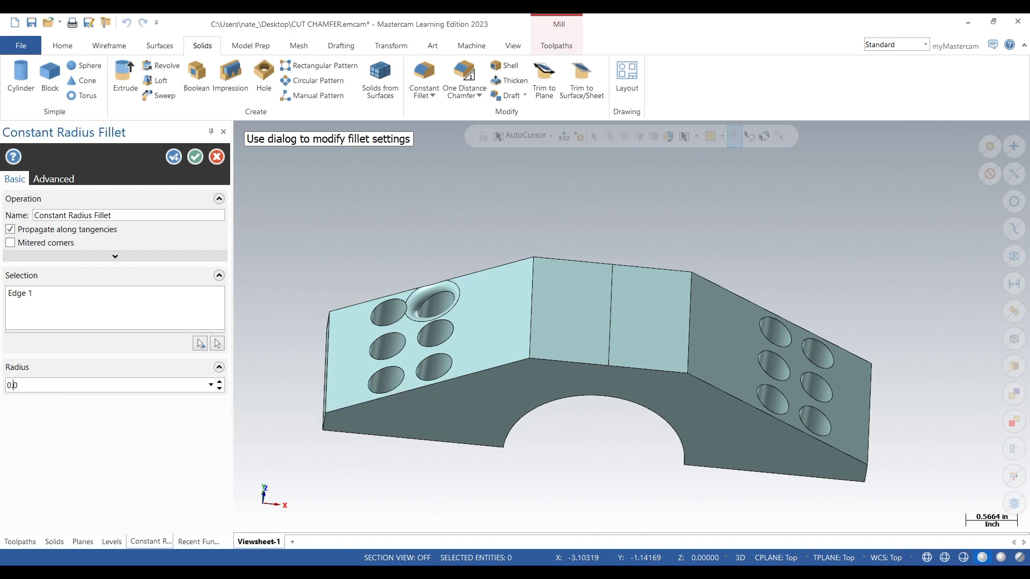
key(Tab)
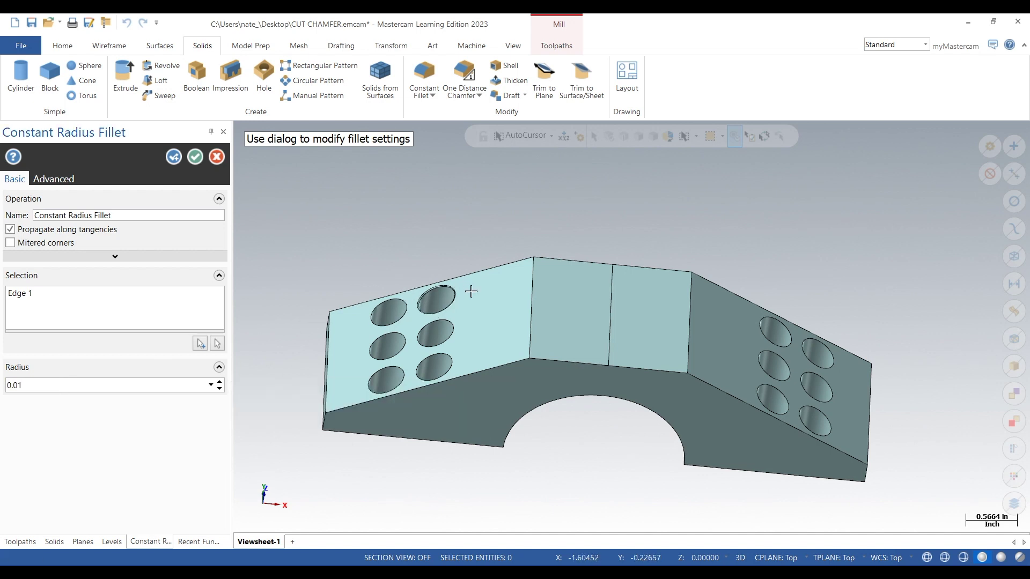
scroll(419, 280, up, 4)
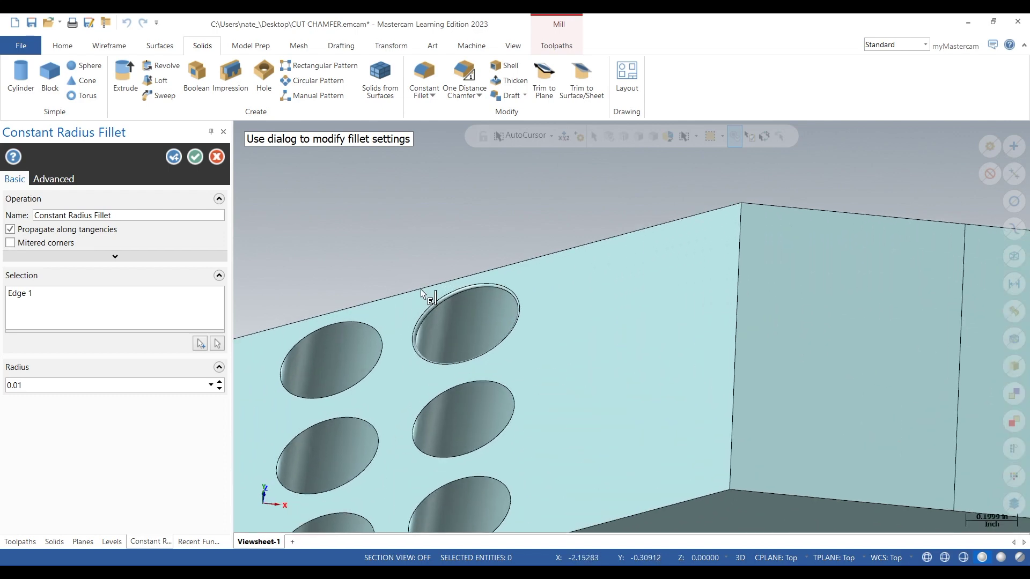
middle_drag(422, 289, 485, 336)
scroll(506, 287, up, 1)
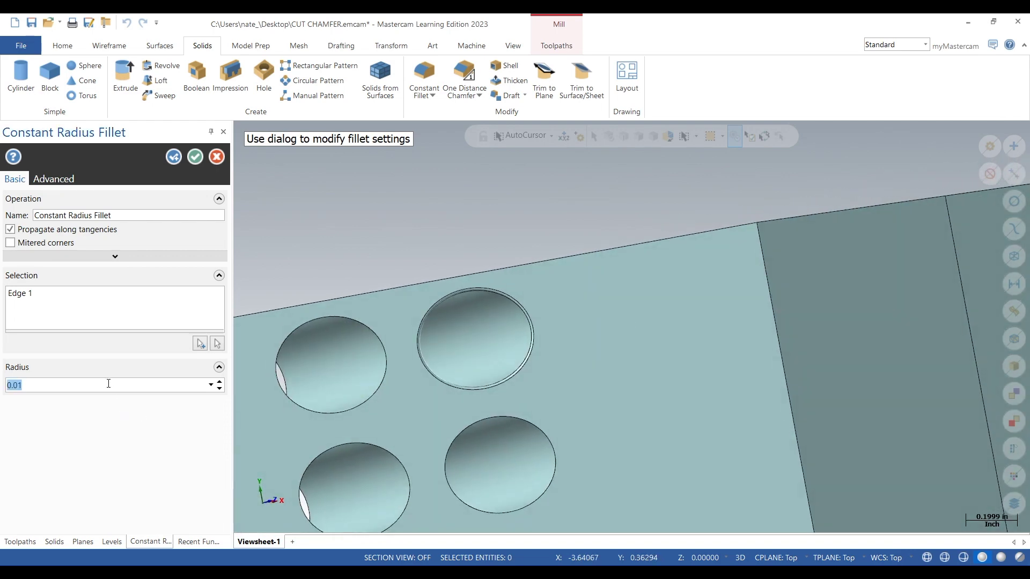
key(Return)
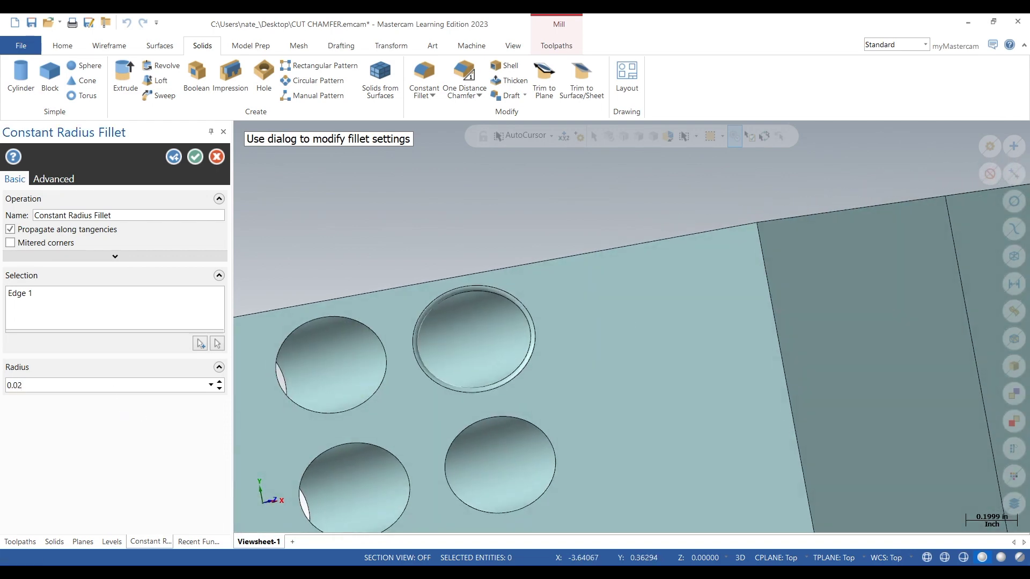
middle_drag(356, 283, 405, 275)
scroll(404, 276, down, 5)
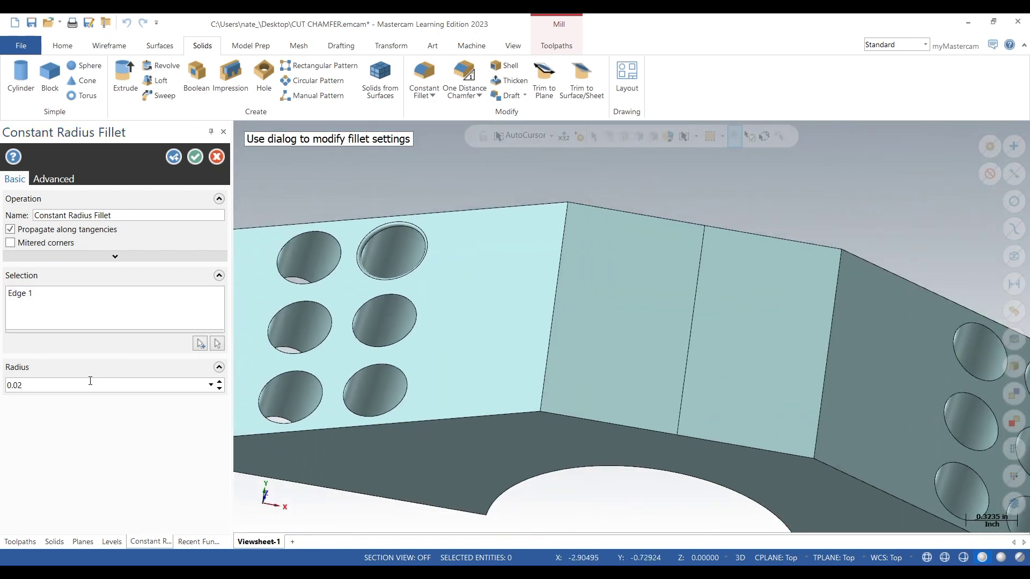
double_click(84, 384)
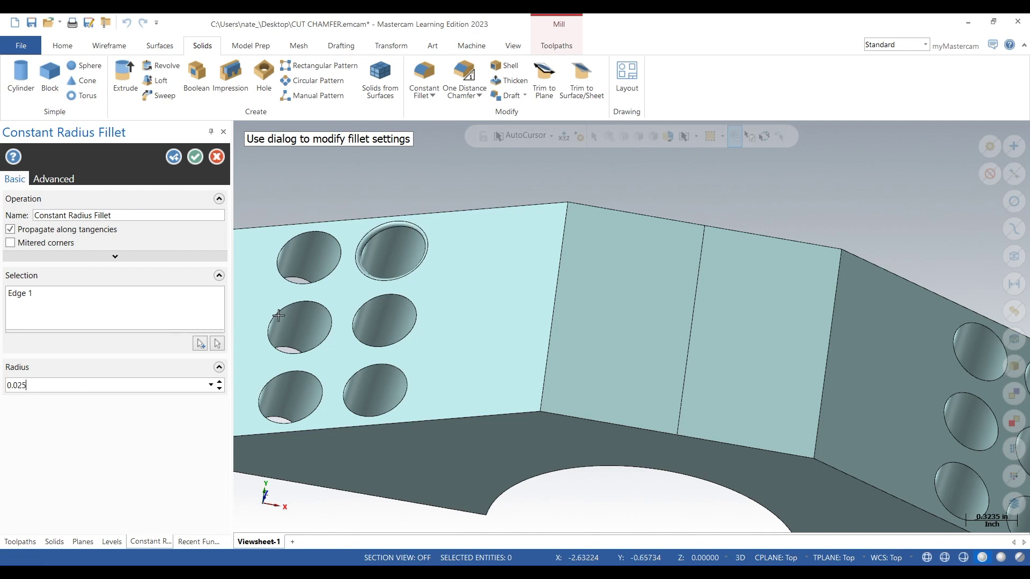
scroll(667, 265, down, 2)
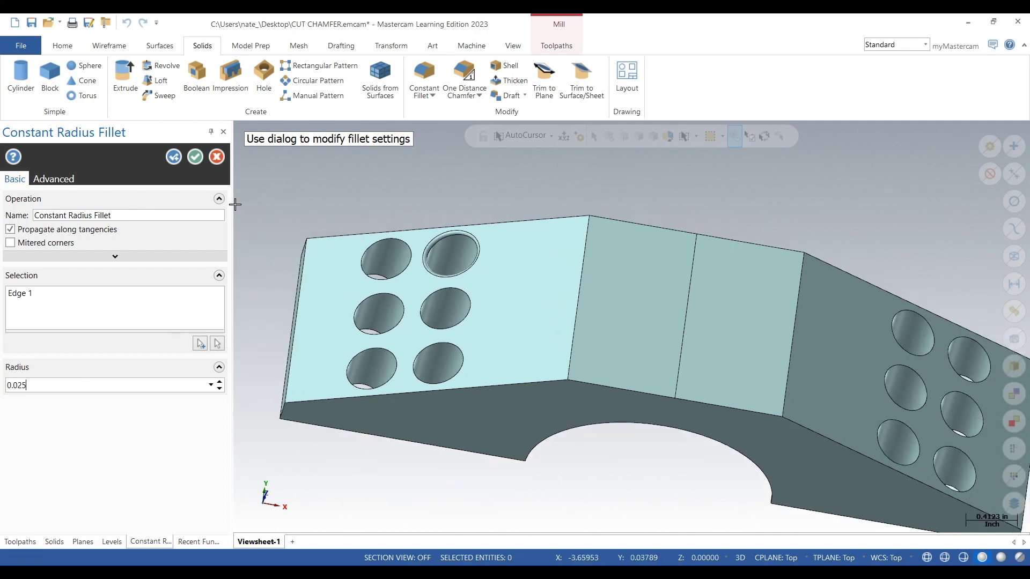
Start another constant-radius fillet and pick the remaining five hole edges on the left face
click(194, 158)
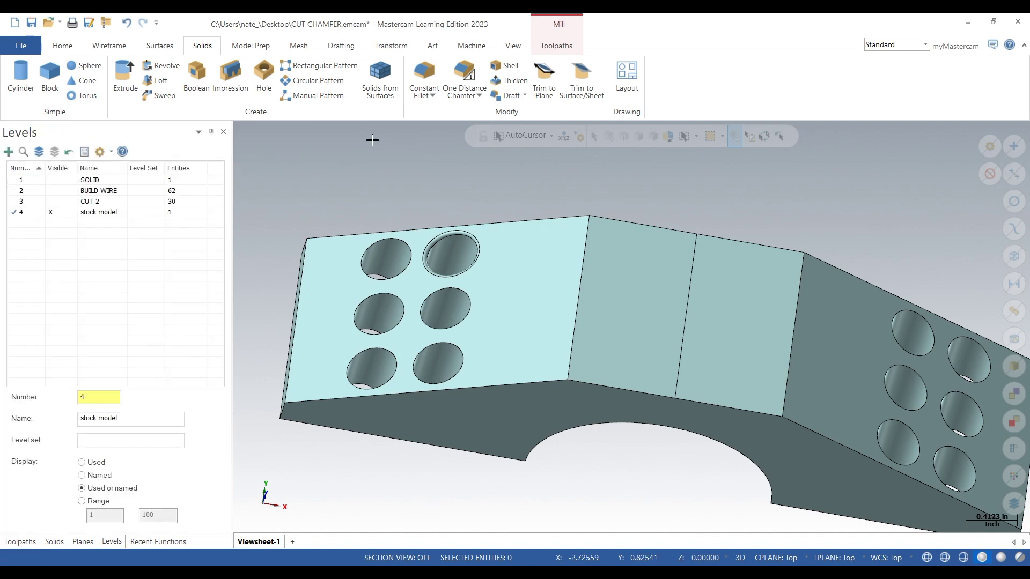
click(425, 75)
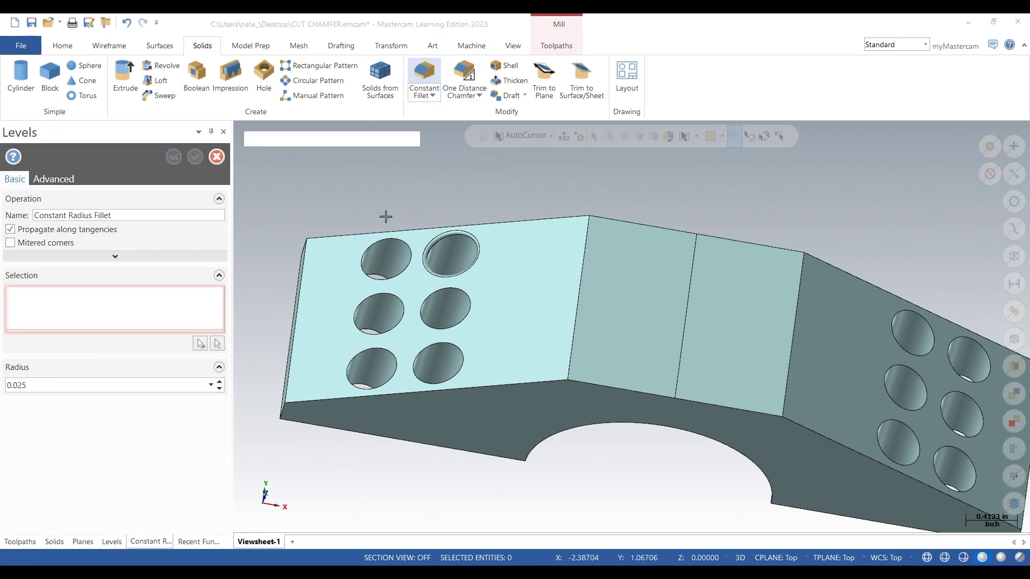
click(405, 247)
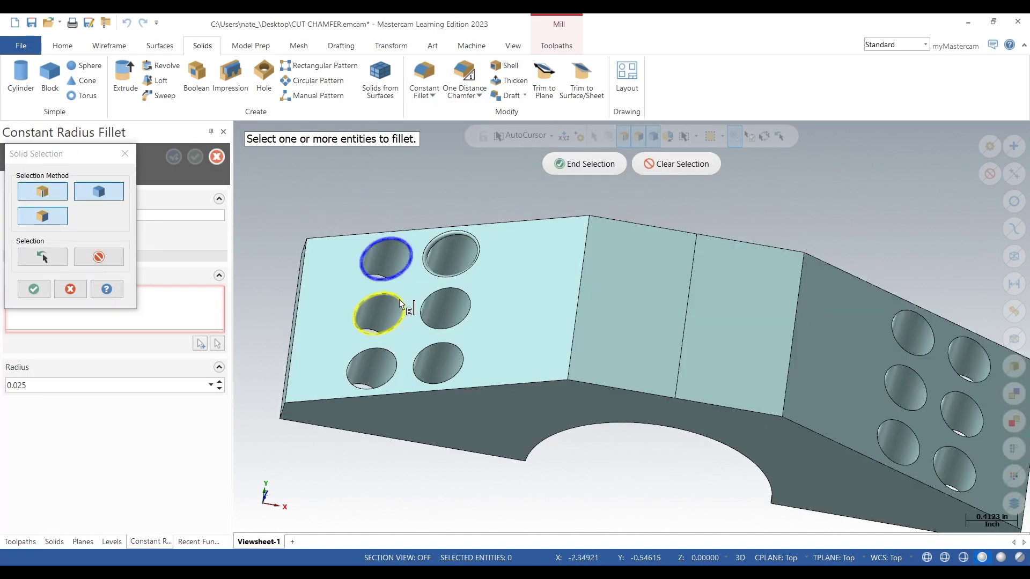
click(404, 304)
click(471, 304)
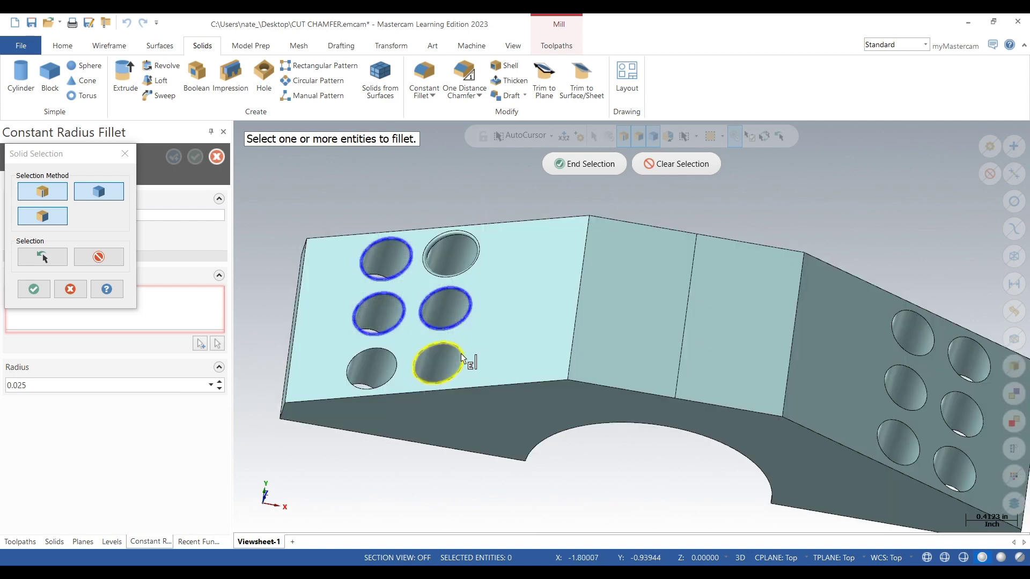
click(464, 358)
click(358, 353)
scroll(536, 344, down, 3)
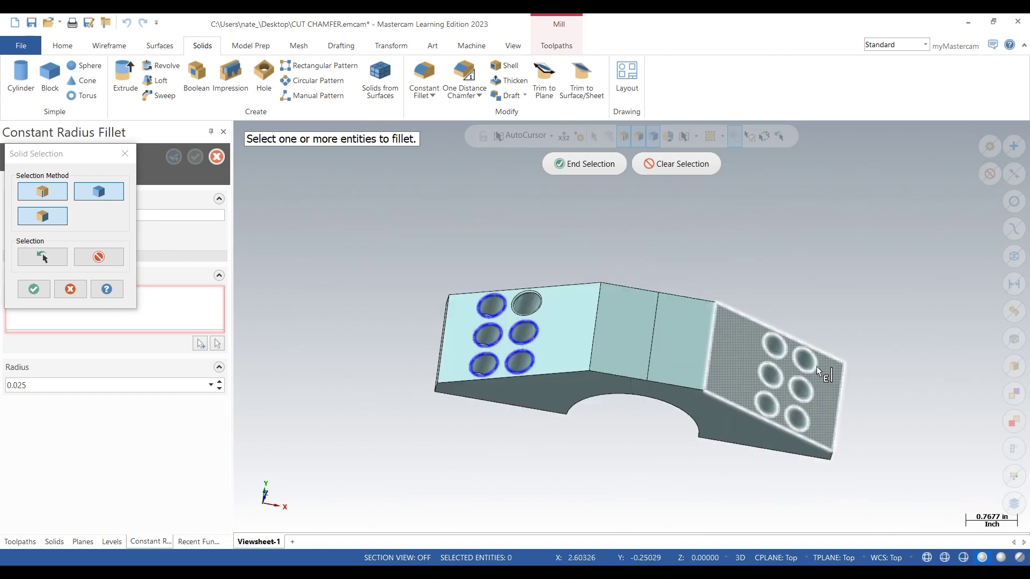
scroll(757, 326, up, 5)
Pick the six right-face hole edges and apply the 0.025 fillet to all twelve holes
click(758, 326)
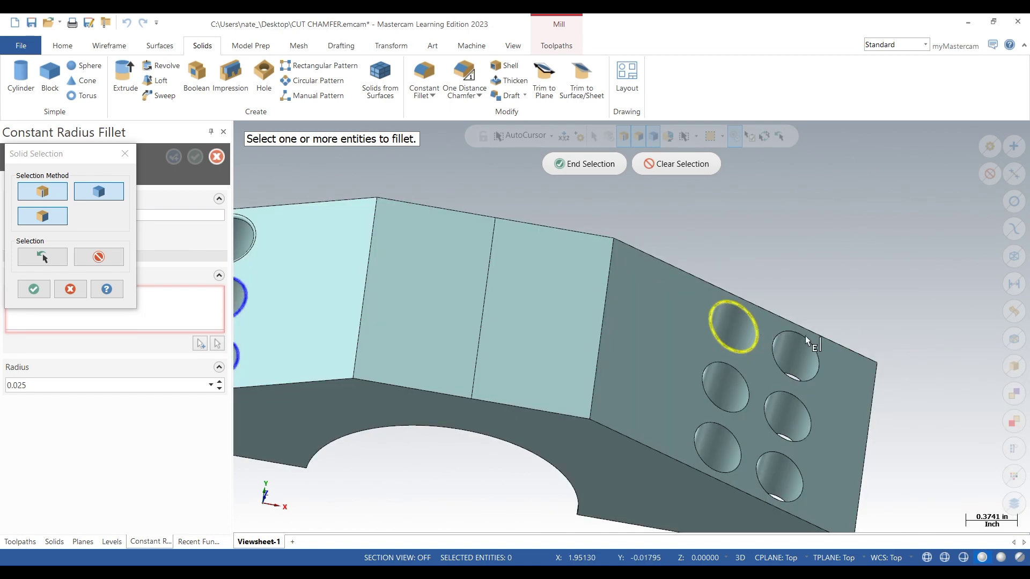
click(817, 349)
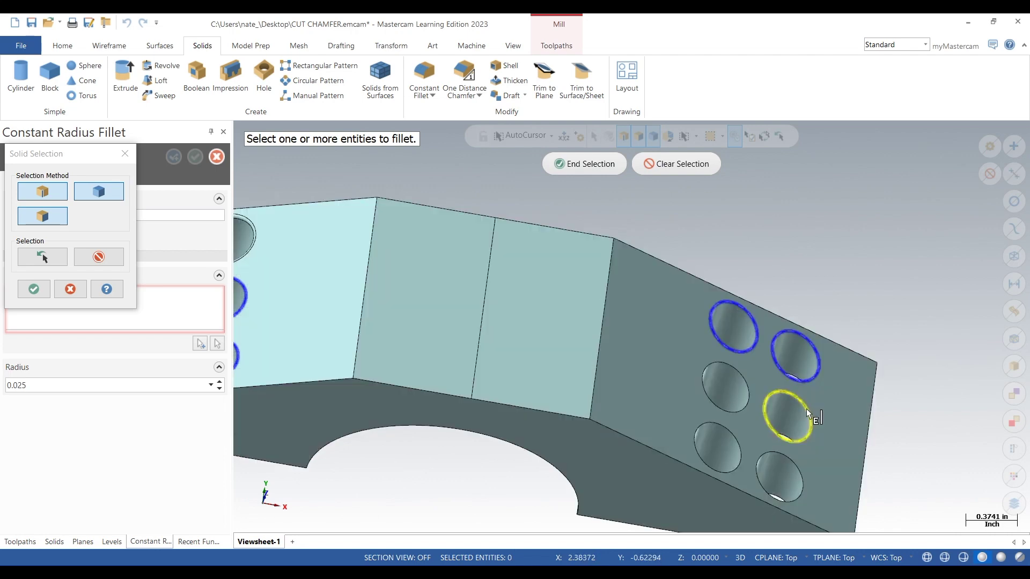
click(806, 409)
click(746, 380)
click(736, 441)
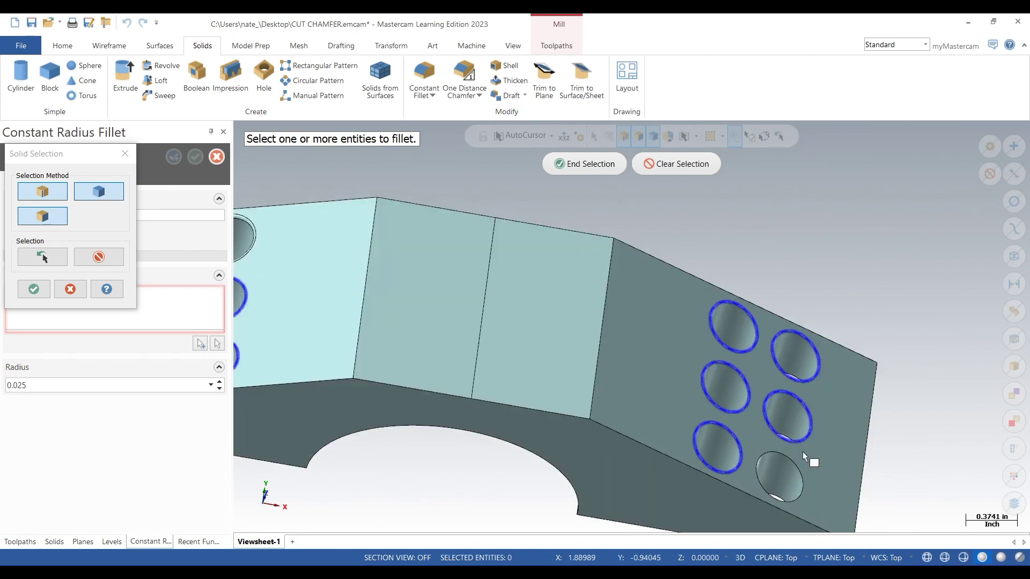
click(779, 473)
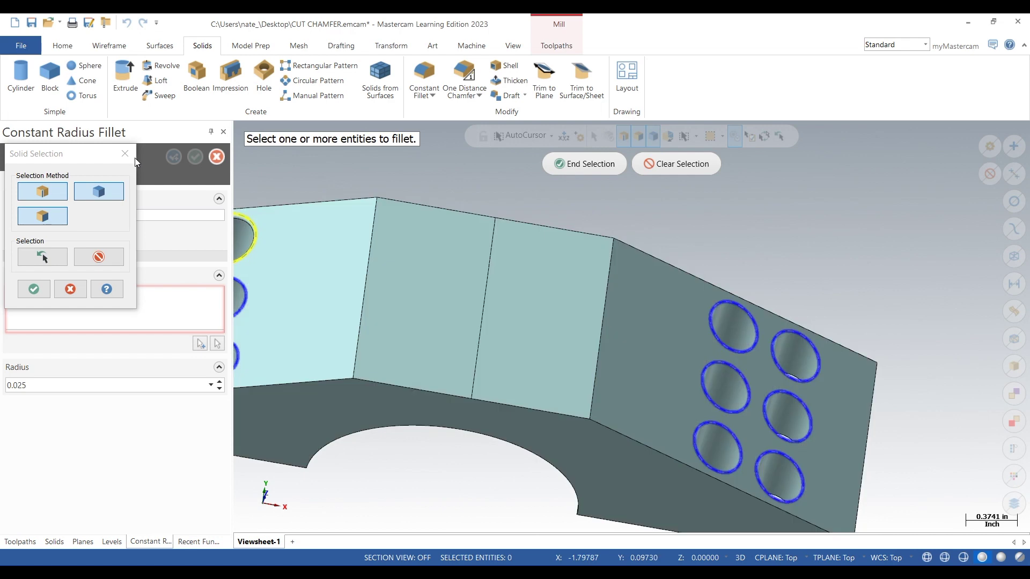
click(33, 289)
mouse_move(602, 197)
middle_down()
mouse_move(738, 212)
mouse_move(658, 230)
mouse_move(703, 200)
mouse_move(524, 180)
middle_up()
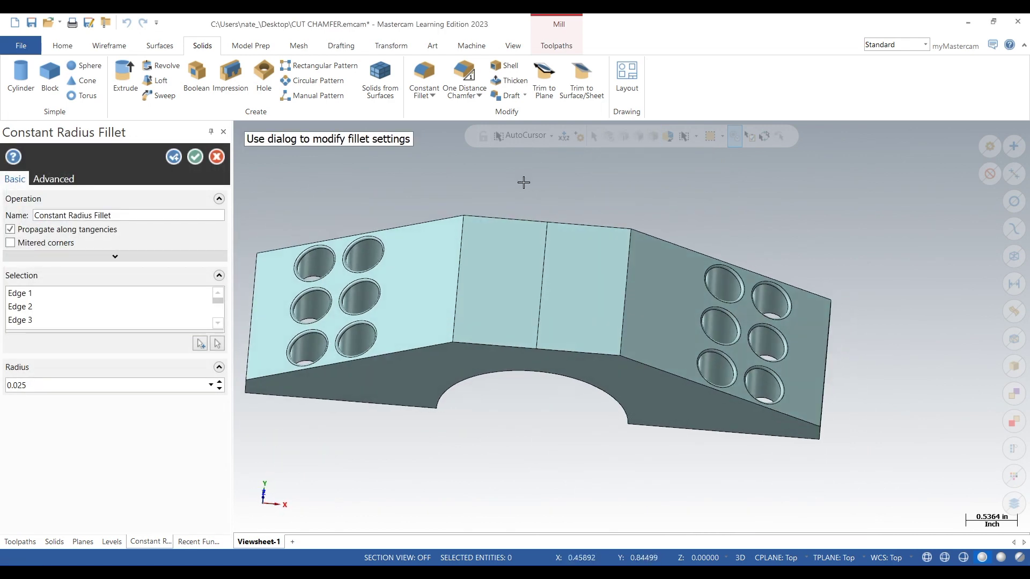
click(195, 157)
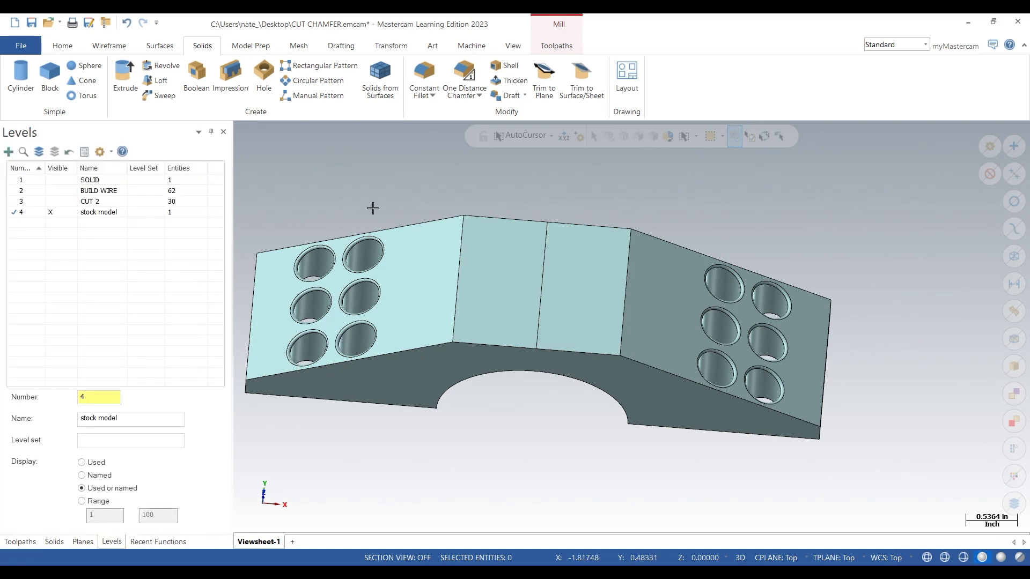
Add a Stock Model operation in the Toolpaths manager with initial stock taken from a model
scroll(409, 213, down, 1)
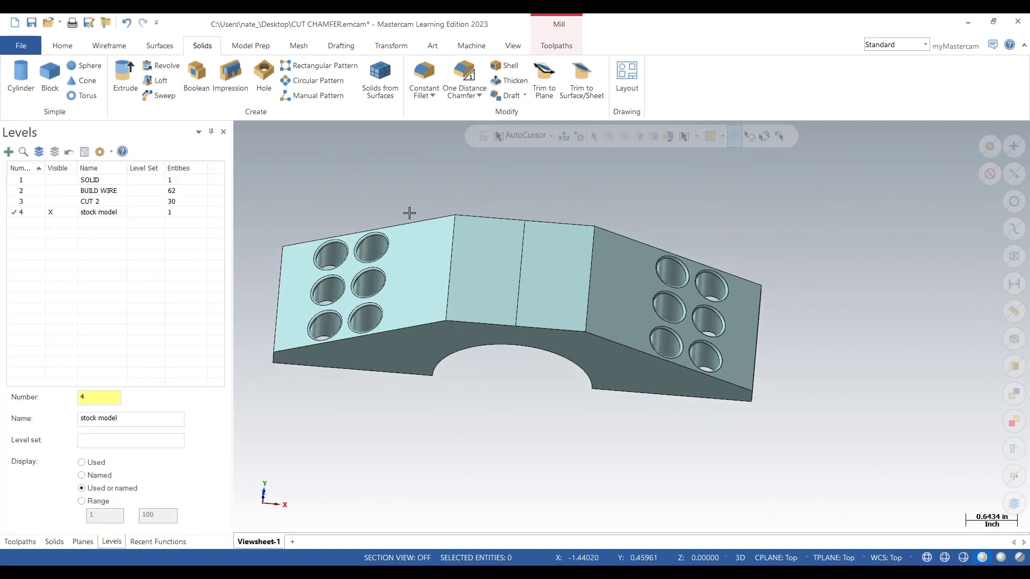
click(20, 541)
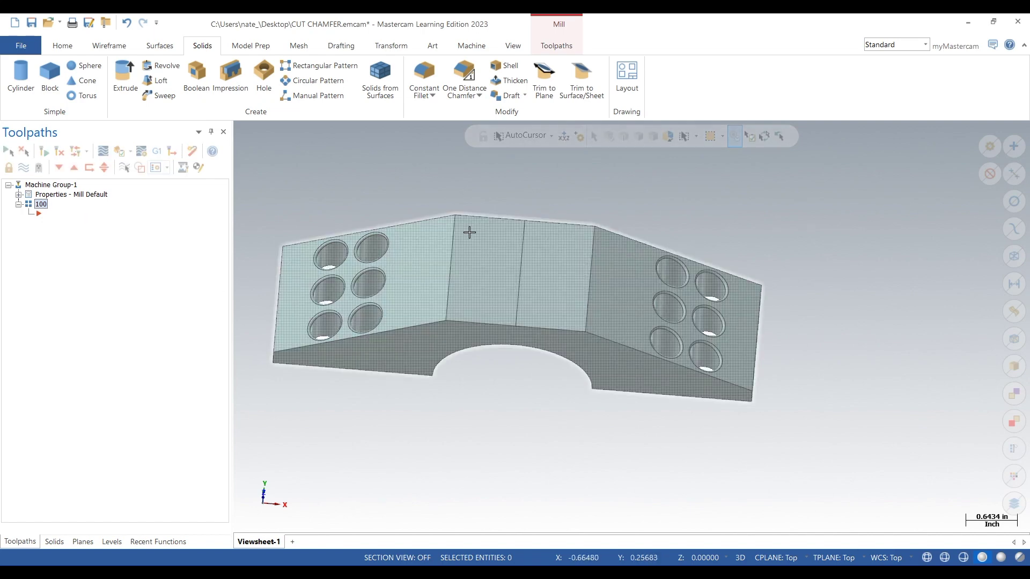
click(438, 261)
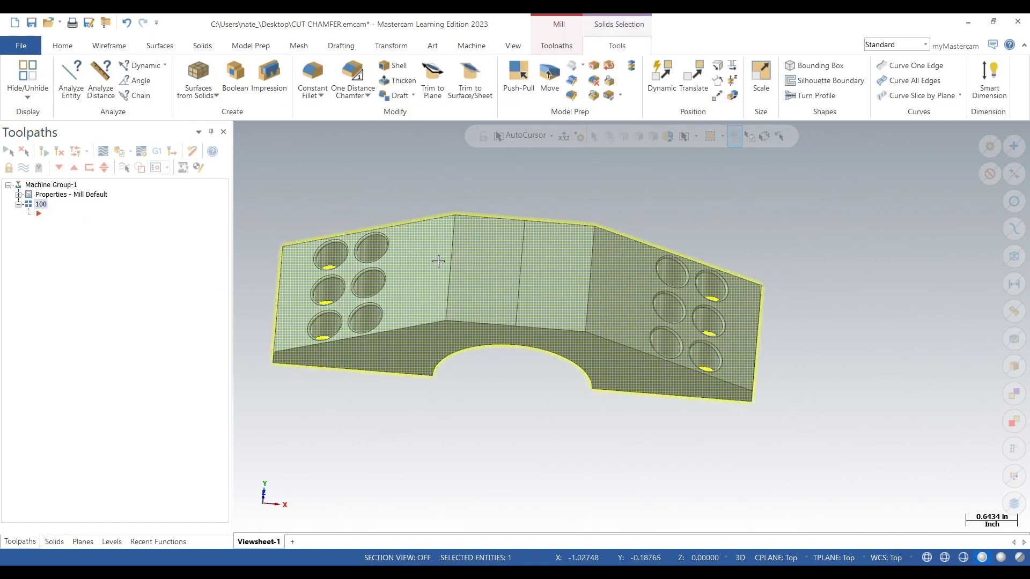
click(353, 191)
right_click(46, 241)
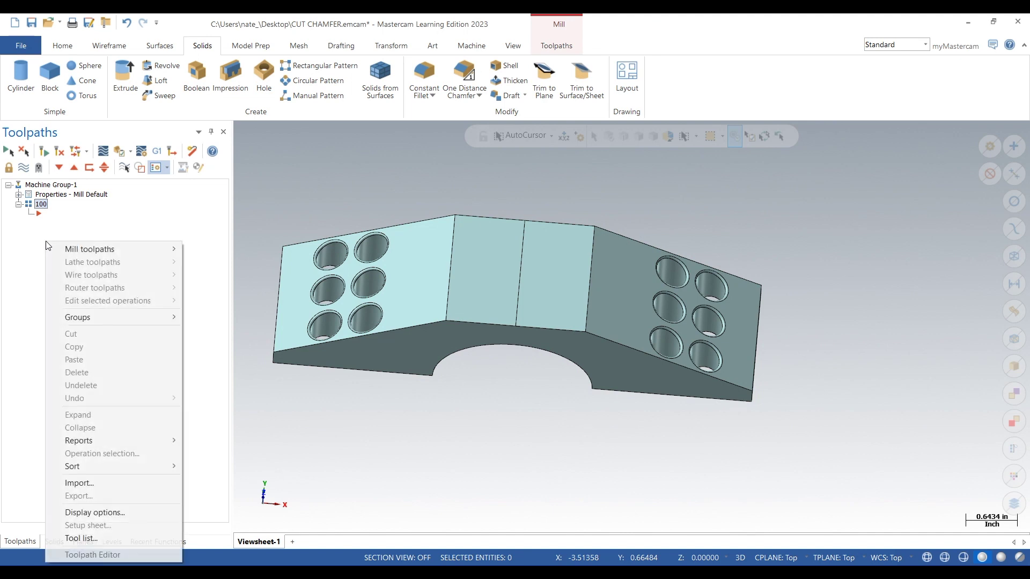
mouse_move(144, 249)
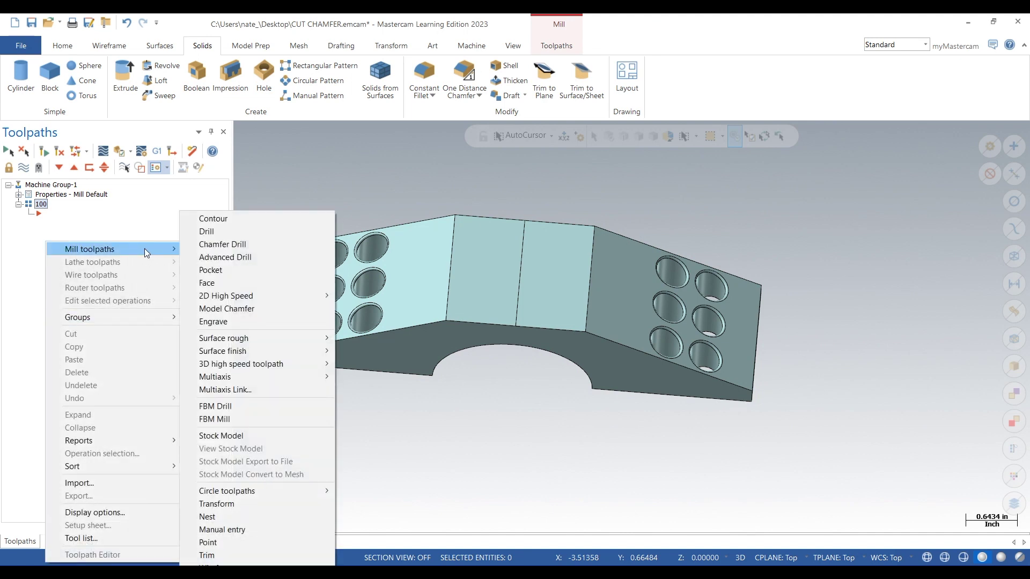
click(262, 435)
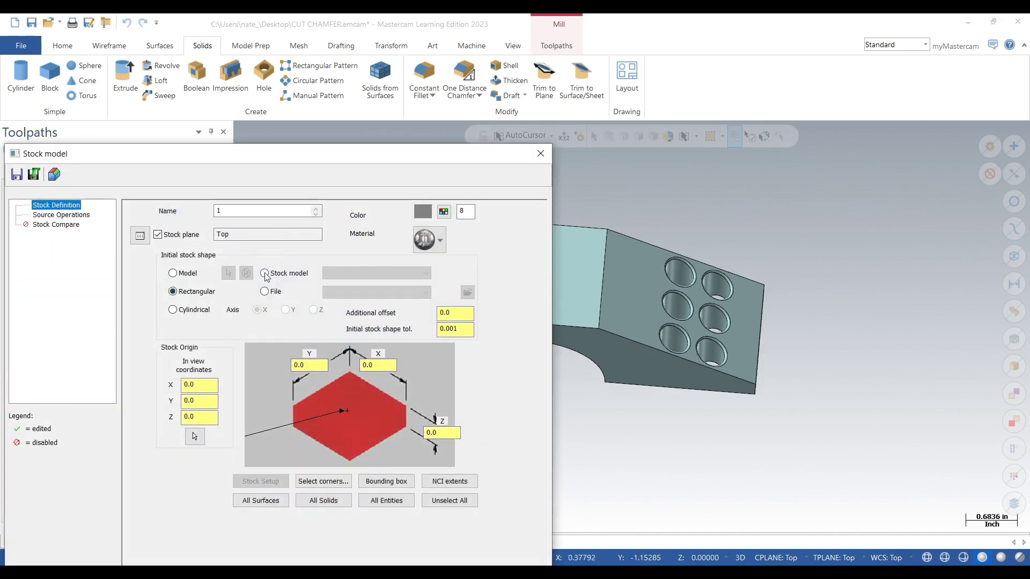
click(174, 274)
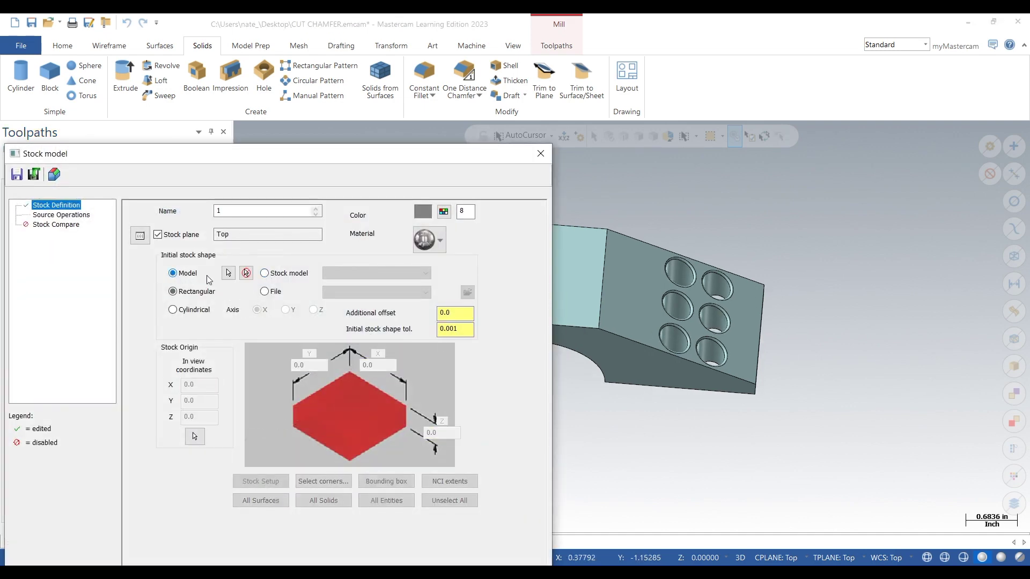
Select the filleted bracket as stock geometry, generate the stock model and hide its mesh
click(228, 273)
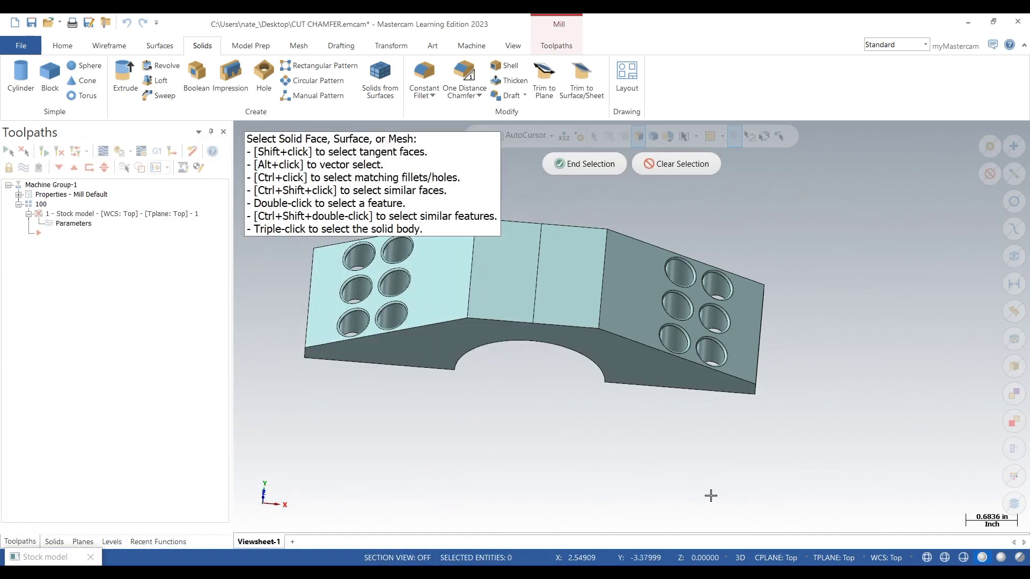
scroll(696, 481, down, 1)
drag(345, 256, 833, 459)
click(571, 162)
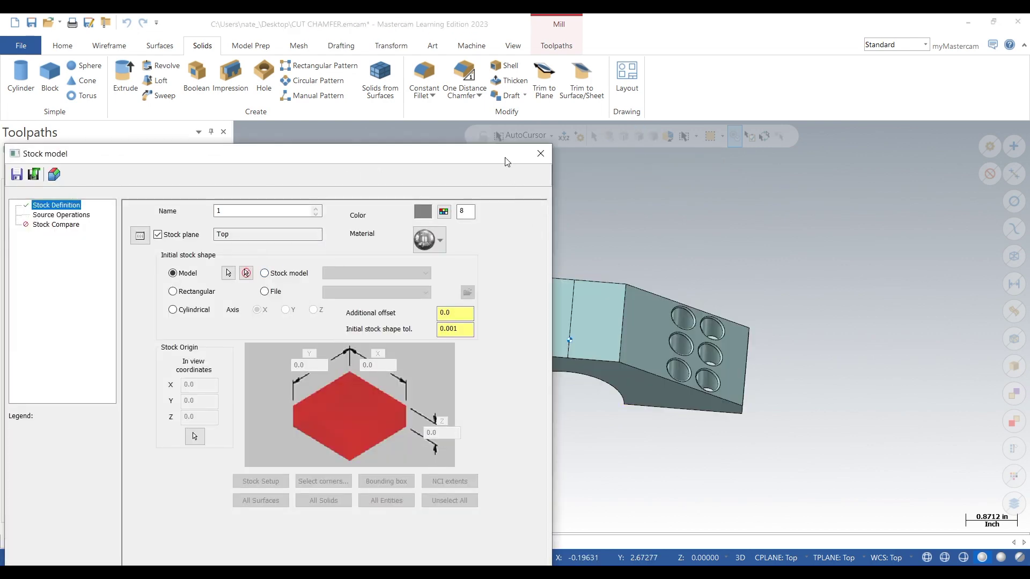
drag(507, 162, 531, 94)
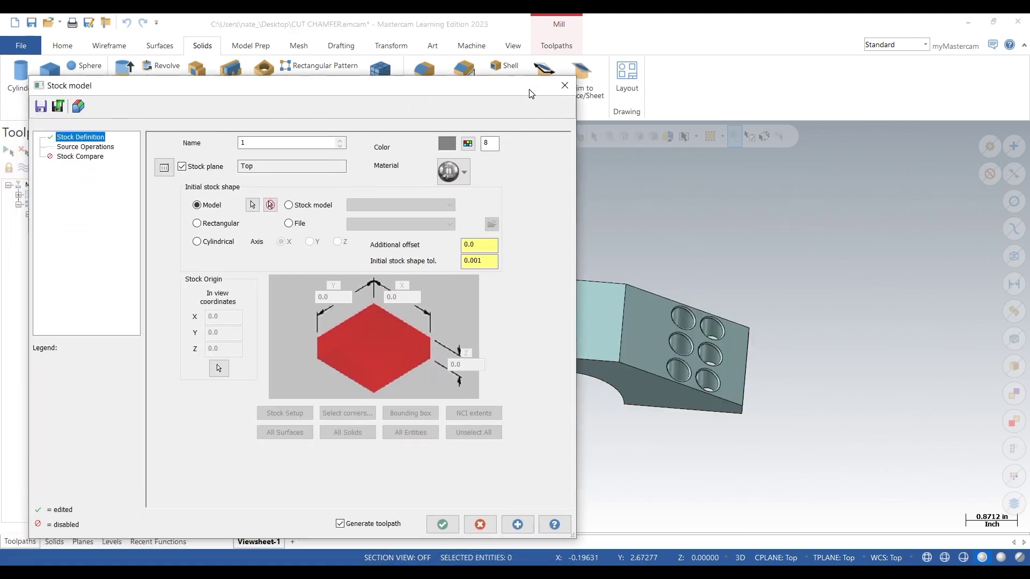
click(445, 524)
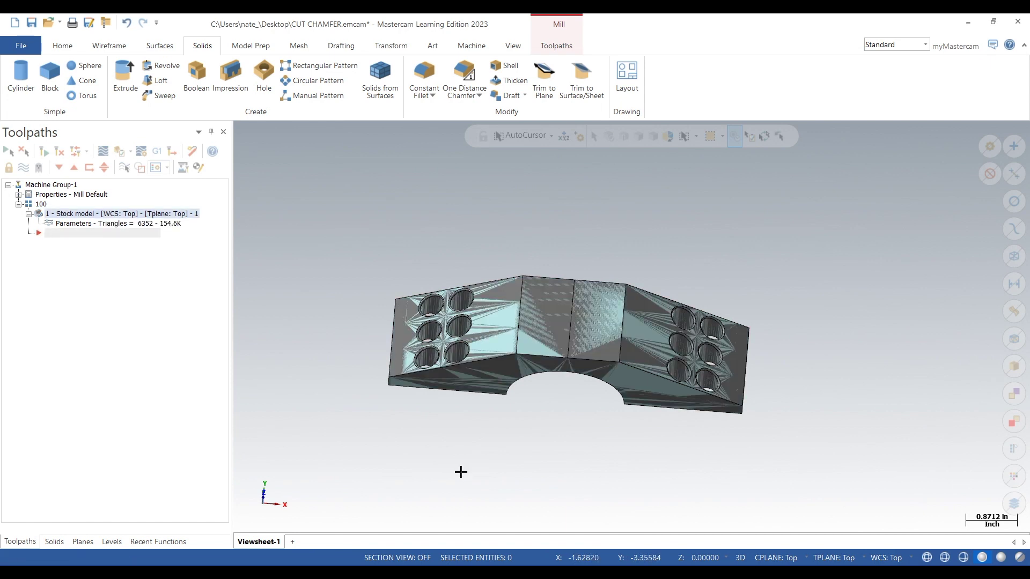
click(43, 151)
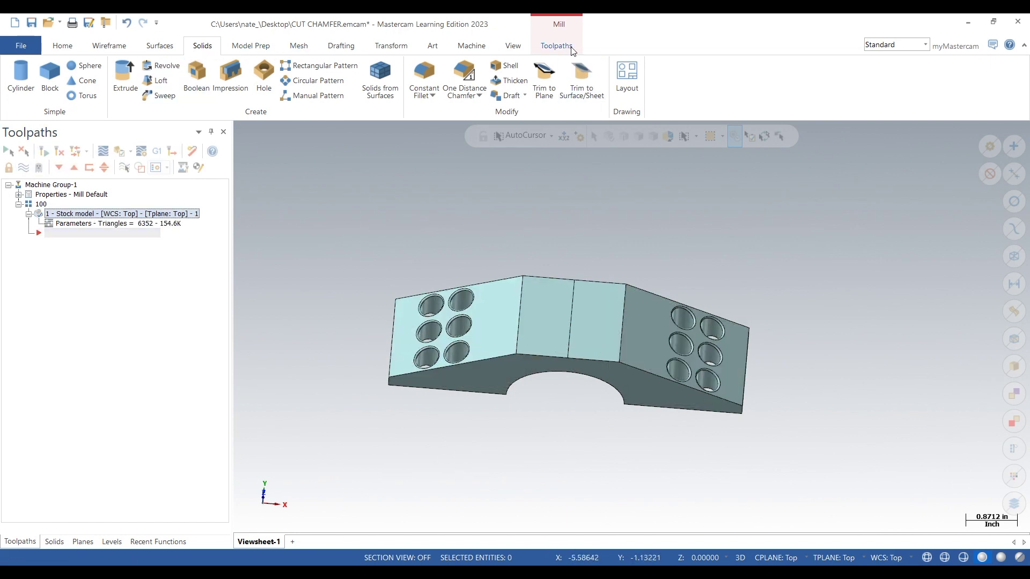
click(557, 46)
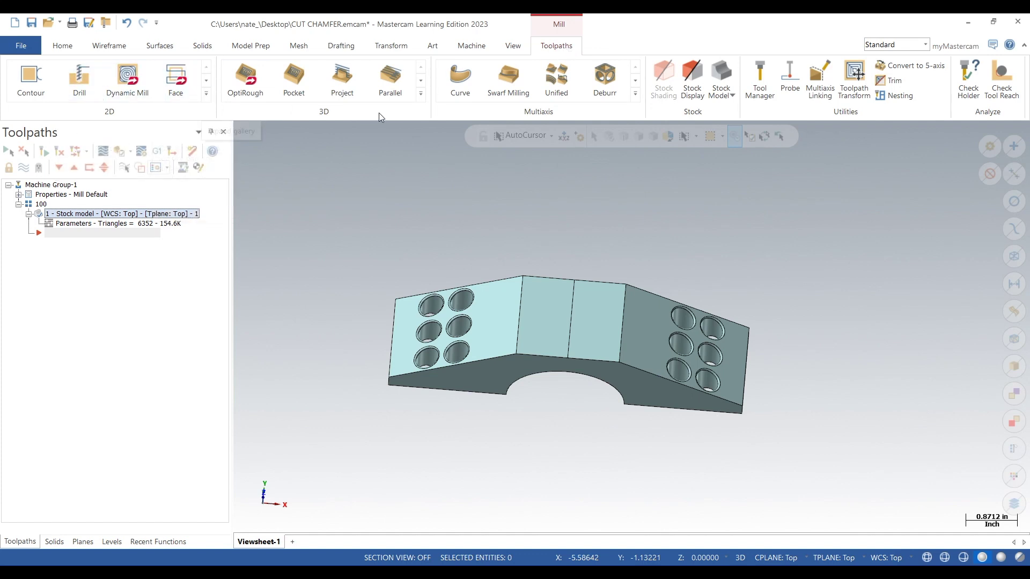
Start a Surface Finish Flowline toolpath and pick the left-face hole edges as drive surfaces
click(421, 94)
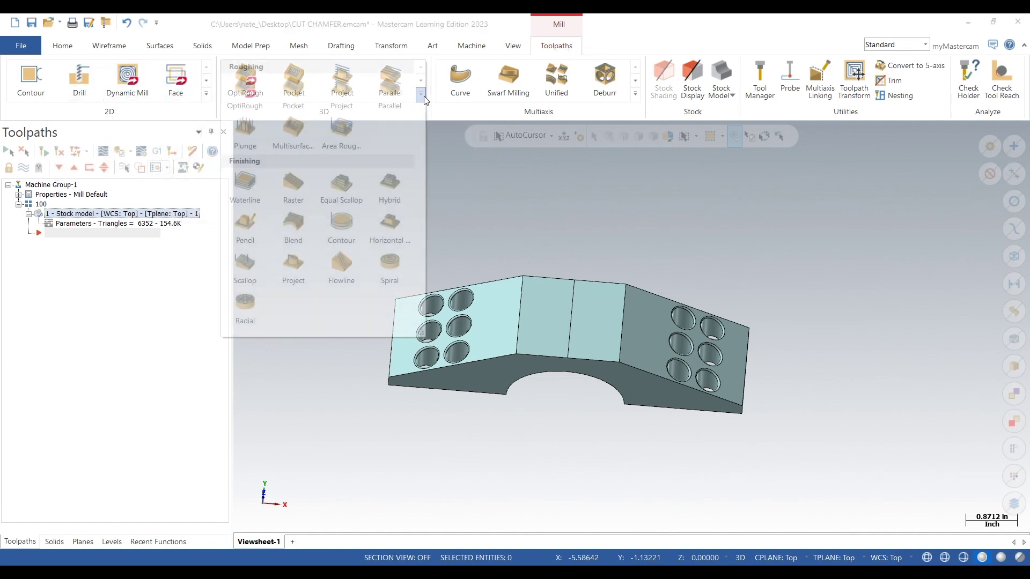
click(341, 262)
scroll(472, 310, up, 5)
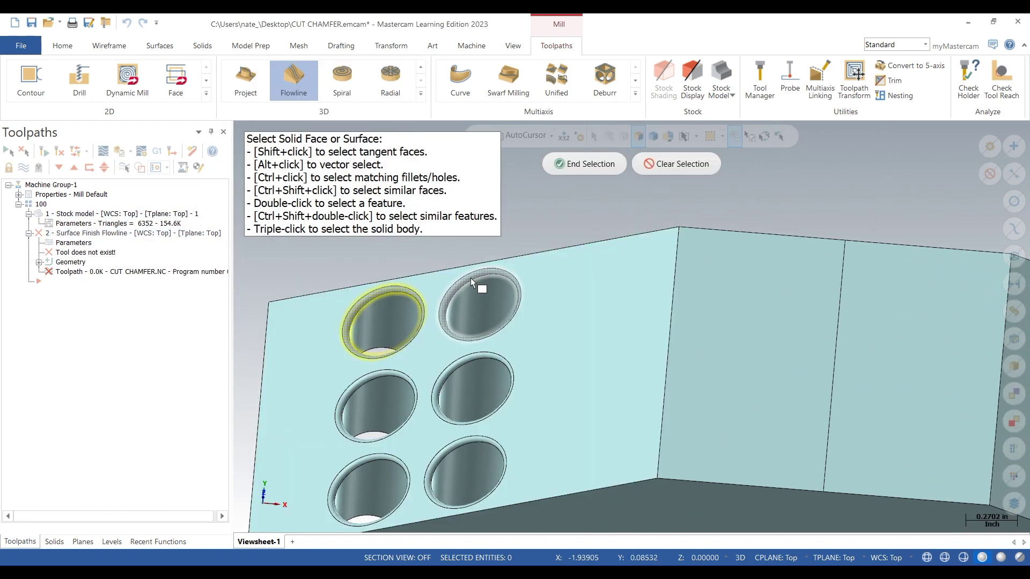
click(471, 277)
click(398, 373)
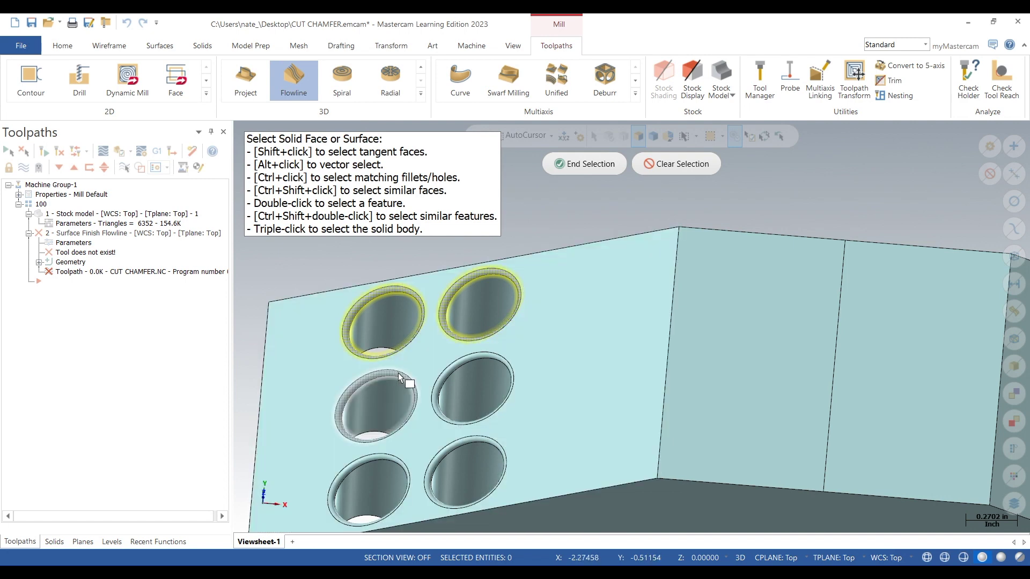
click(461, 362)
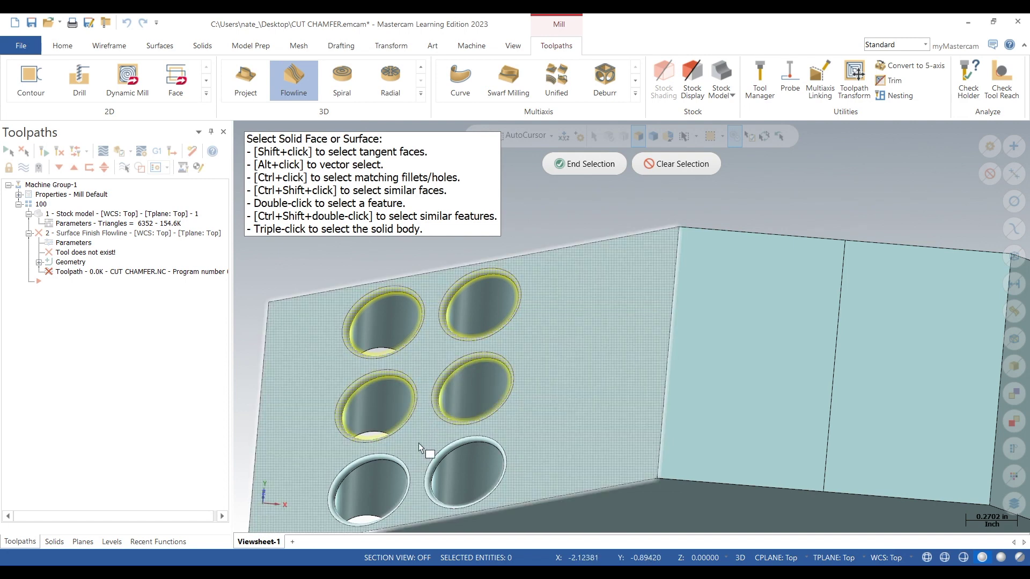
click(436, 455)
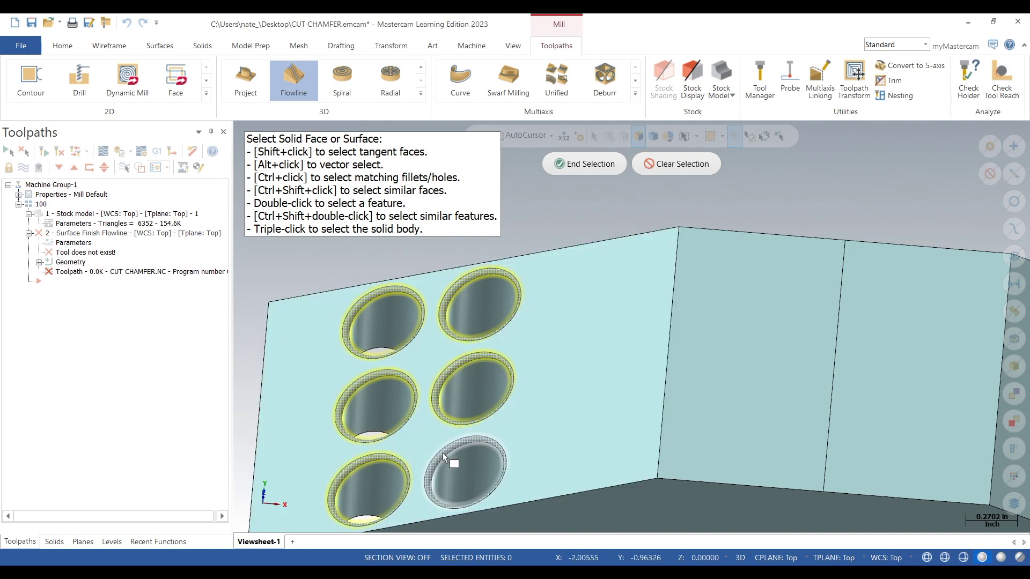
scroll(344, 354, down, 5)
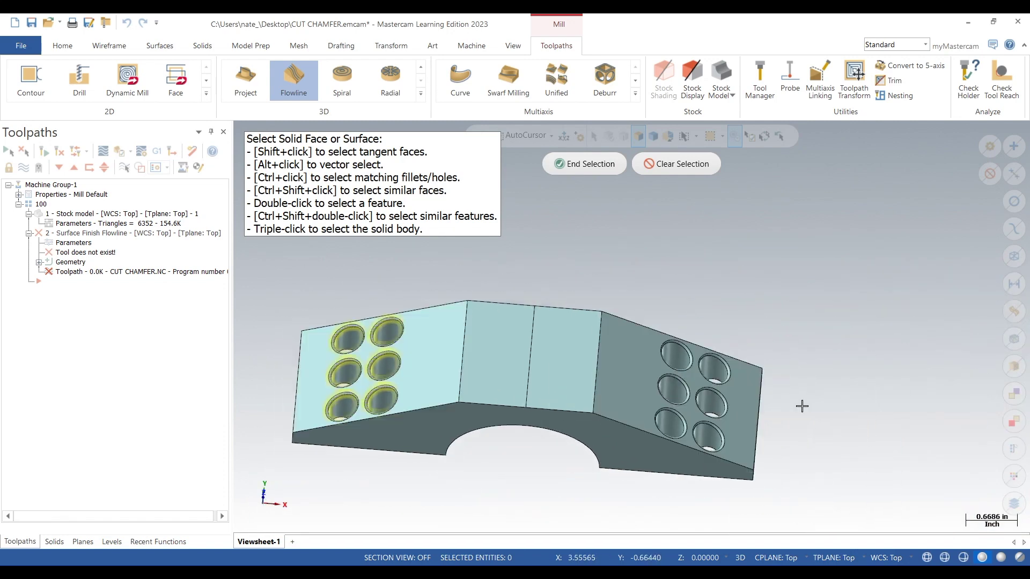
scroll(713, 361, up, 5)
Add the six right-face hole edges as drive surfaces and end the selection
click(583, 309)
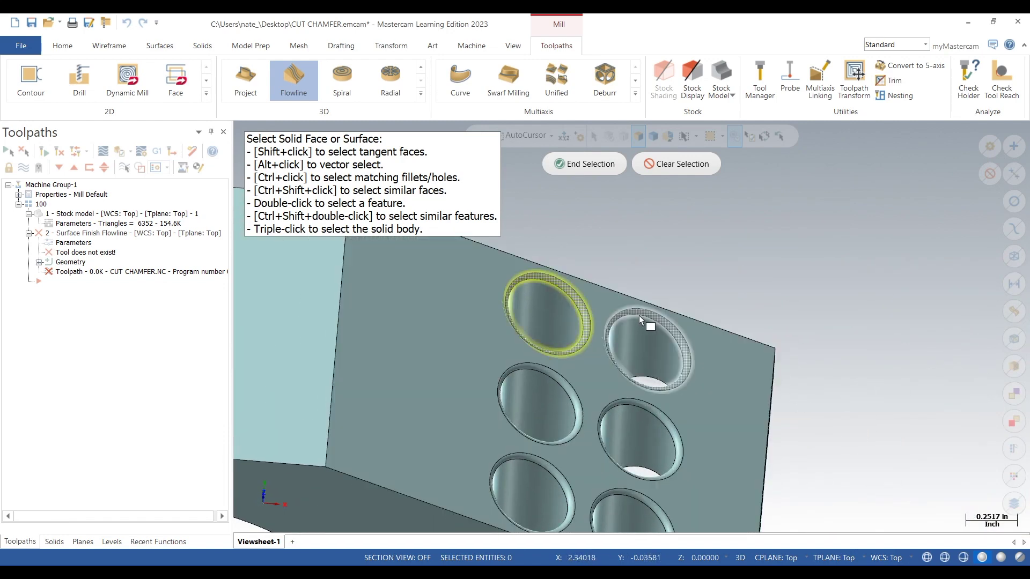
click(639, 311)
click(655, 412)
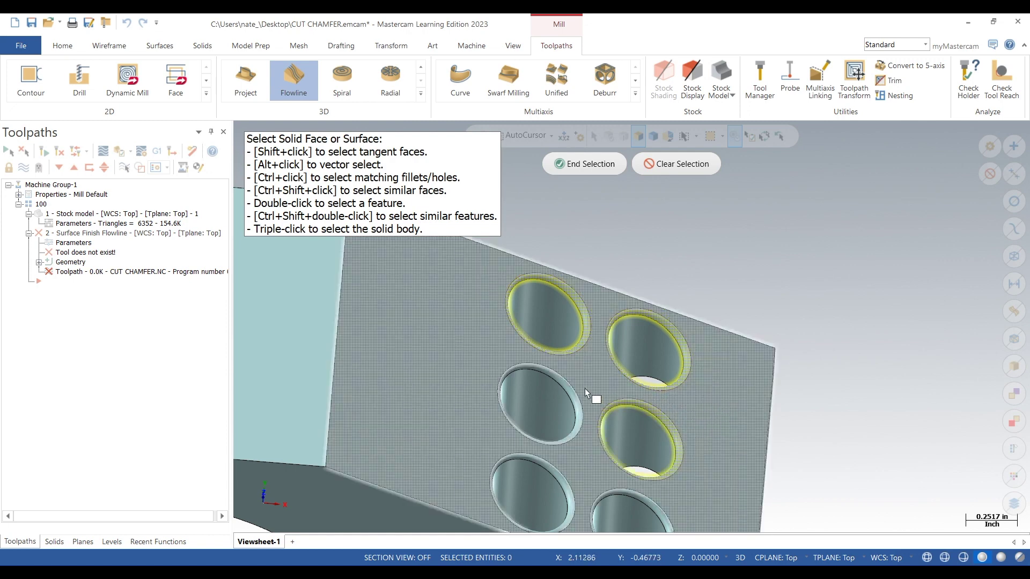
click(583, 392)
click(558, 476)
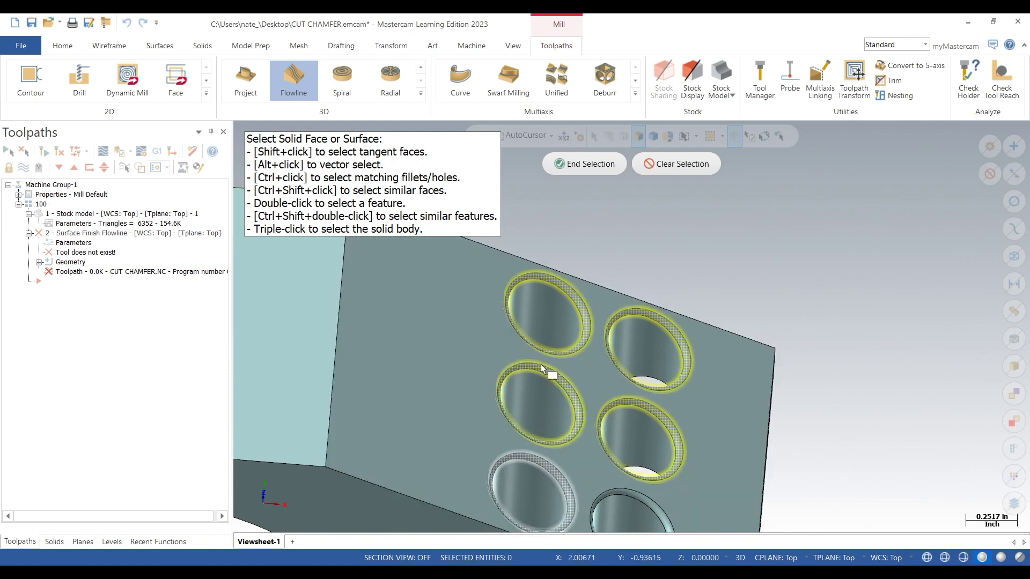
middle_drag(561, 477, 642, 489)
click(637, 486)
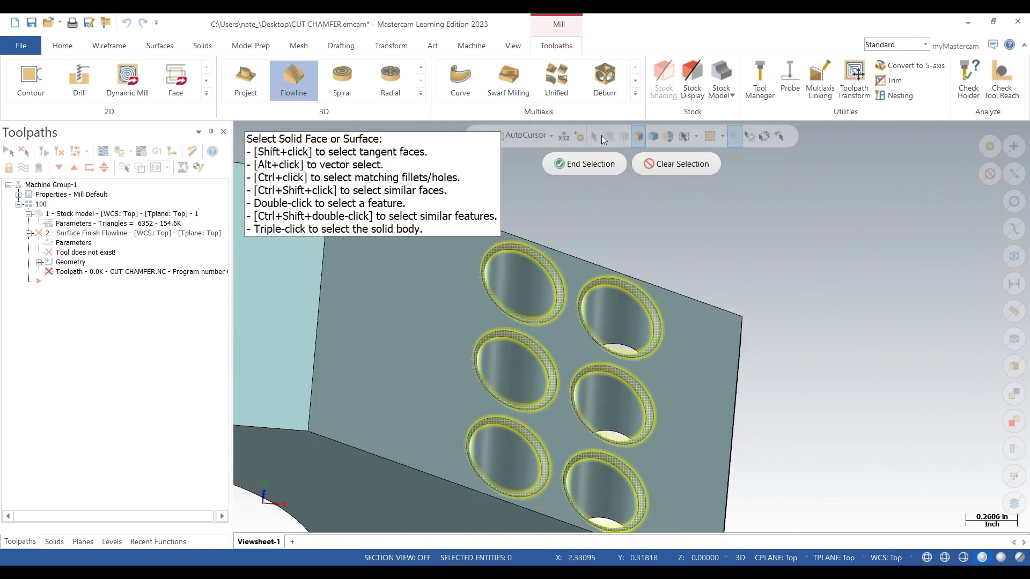
click(596, 163)
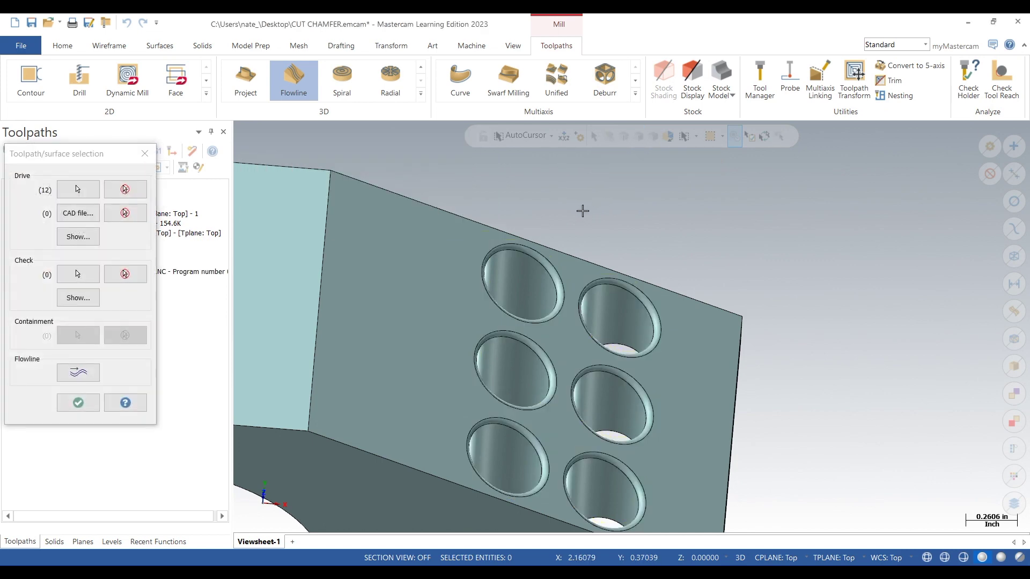
From the Top view, review the flowline arrows on the twelve hole edges and accept both dialogs
right_click(585, 167)
click(636, 284)
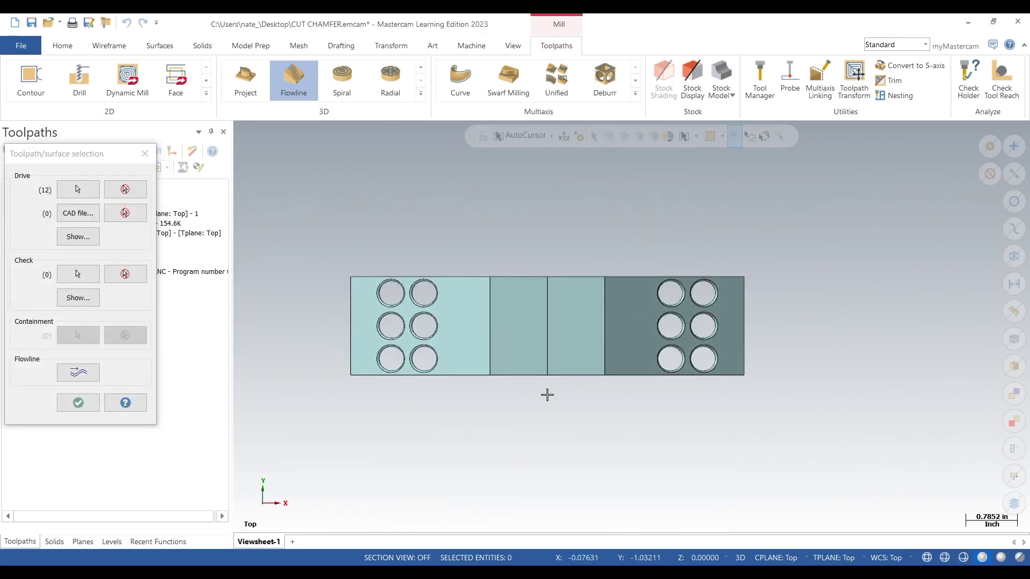
click(89, 375)
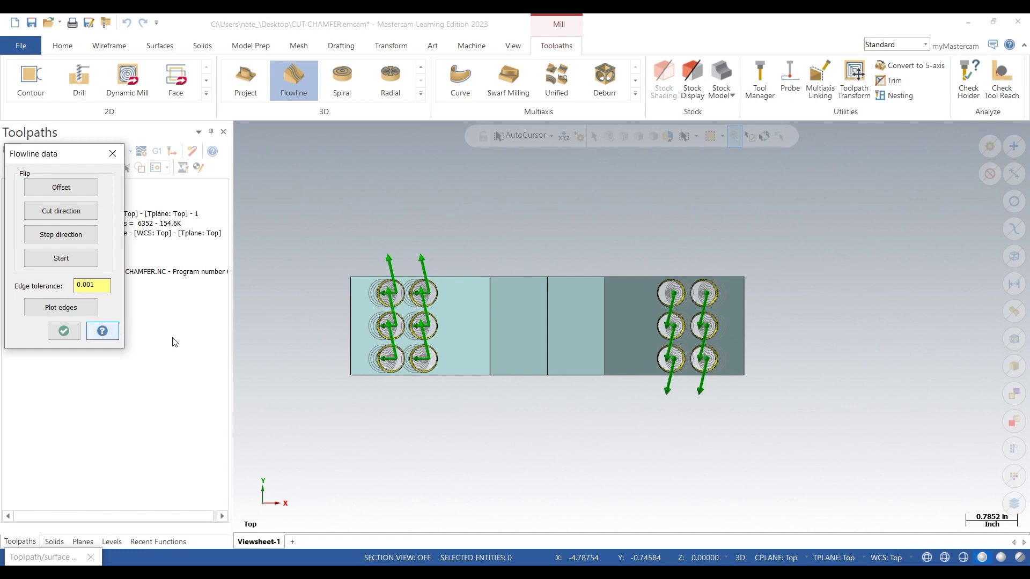
mouse_move(356, 414)
middle_down()
mouse_move(363, 340)
mouse_move(362, 357)
middle_up()
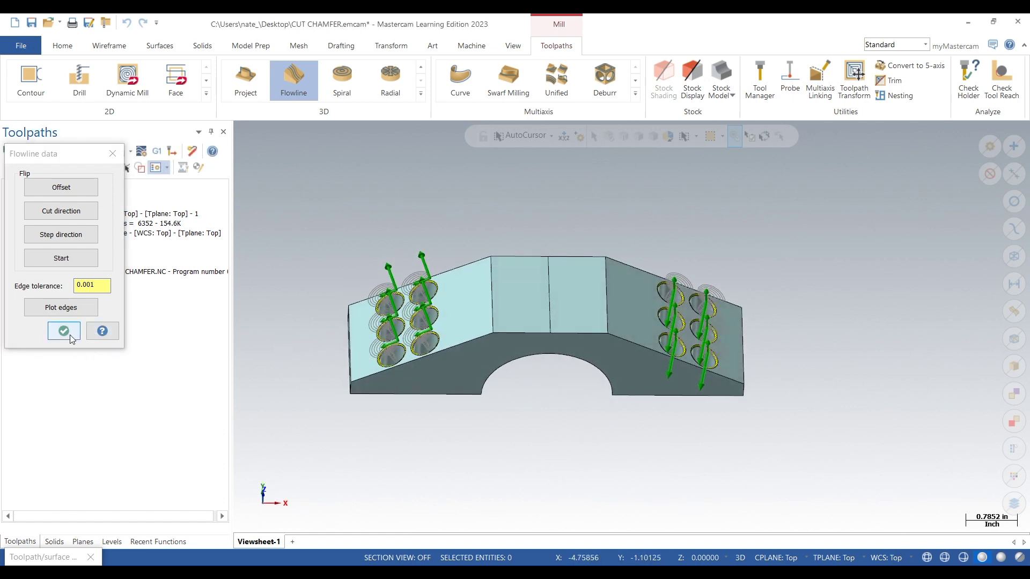
scroll(429, 336, up, 5)
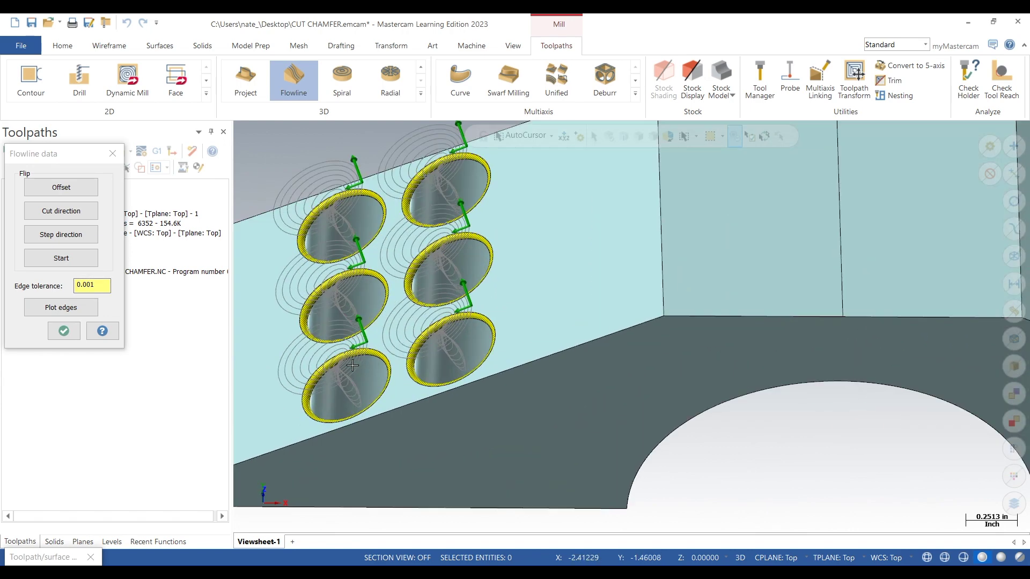
click(64, 331)
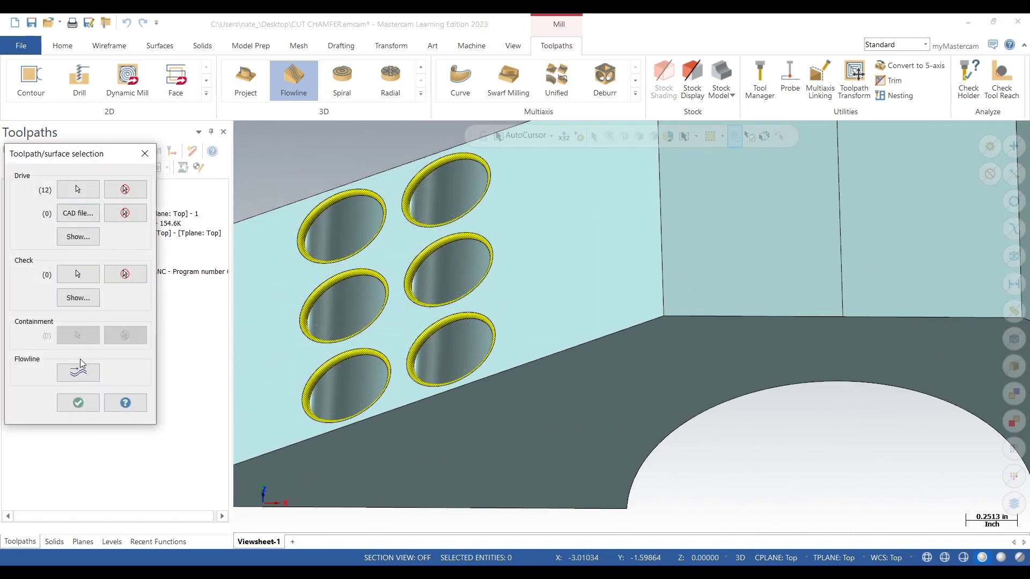
click(78, 404)
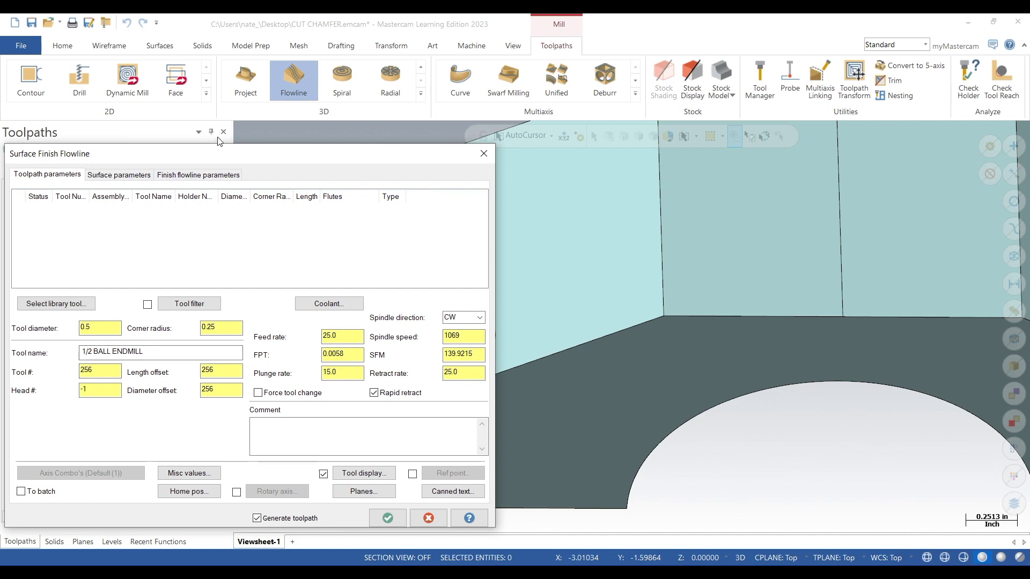
Create a new Ball endmill tool from the empty tool list
drag(250, 156, 312, 92)
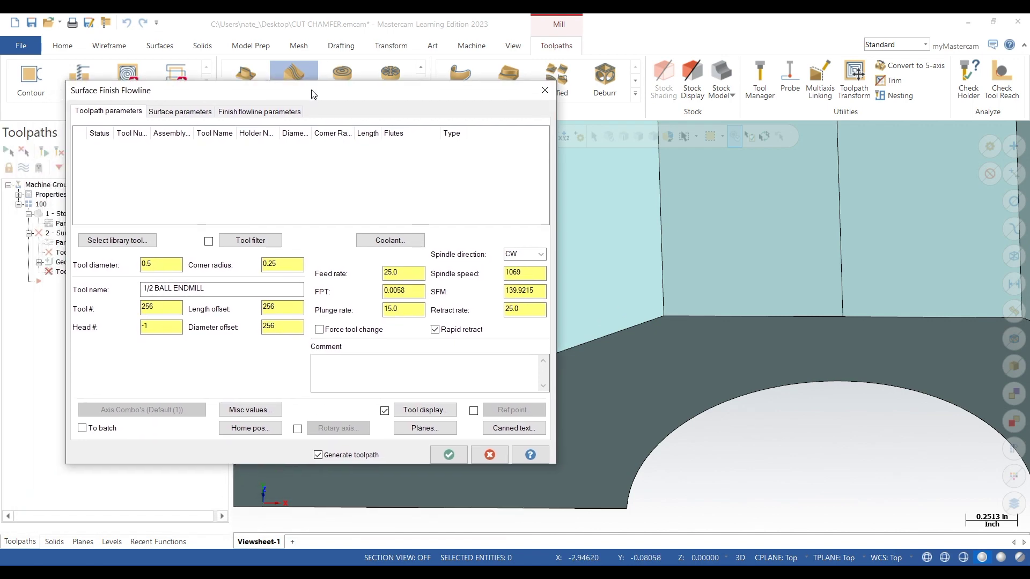
right_click(177, 158)
click(217, 162)
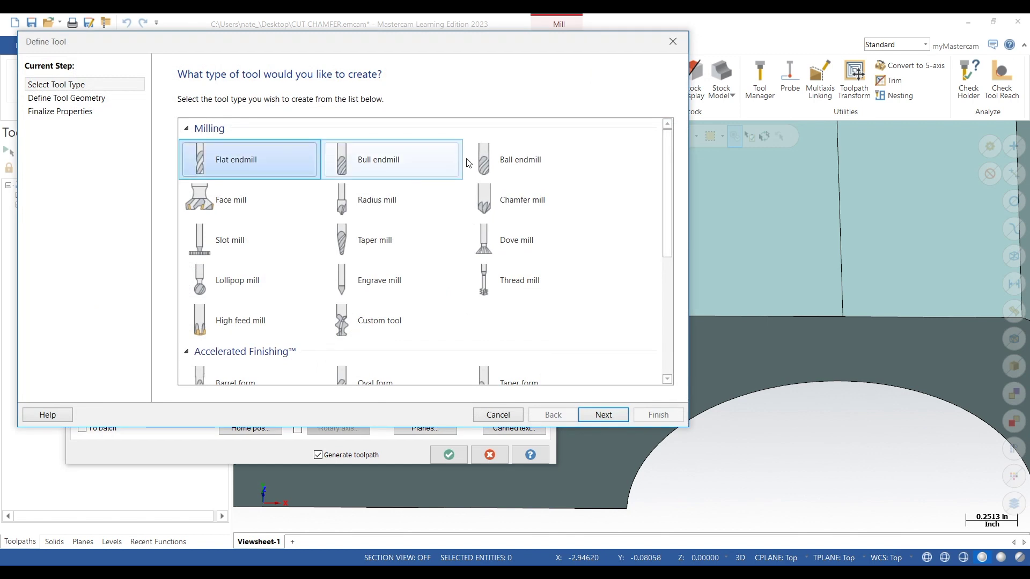
click(506, 164)
click(602, 415)
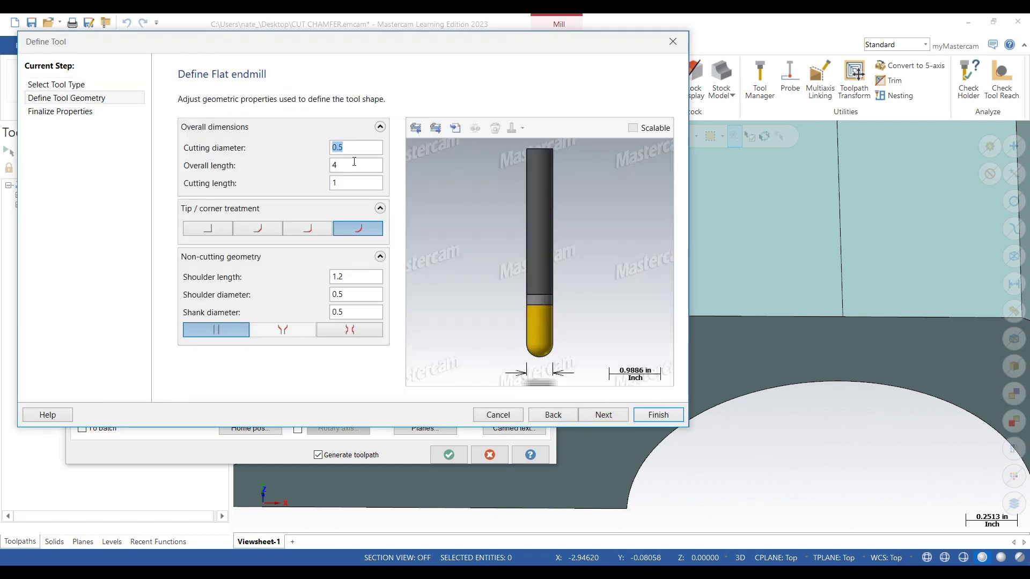
Enter 0.0625 diameter, 0.3 cutting length and 0.8 shoulder length for the ball endmill
text(0)
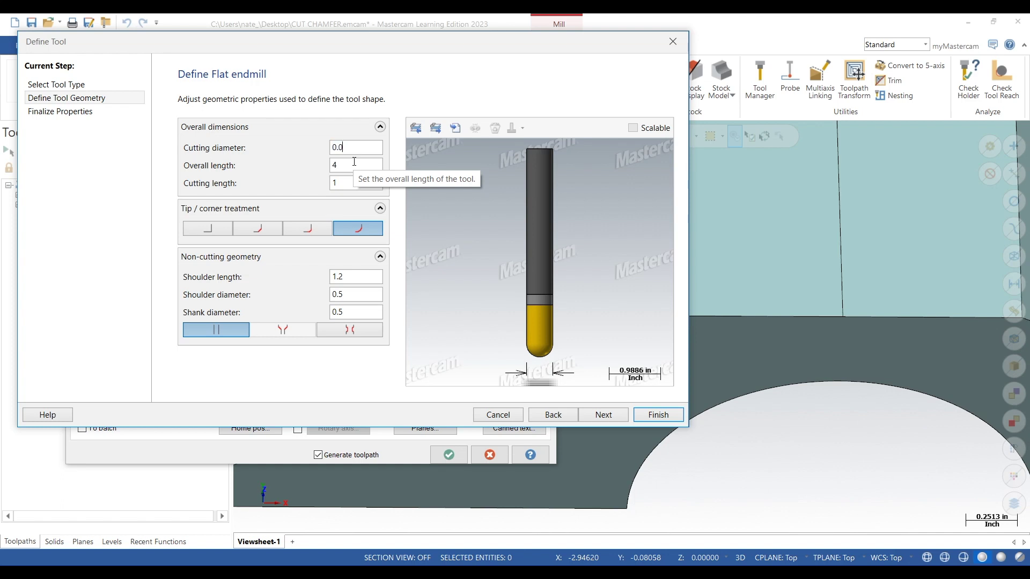
text(.0625)
key(Tab)
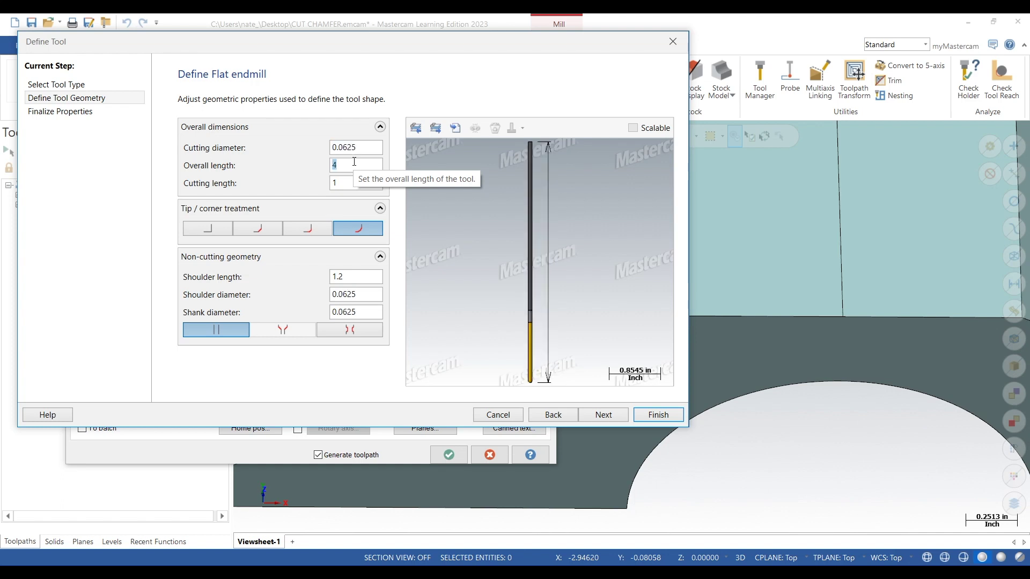
text(2)
key(Tab)
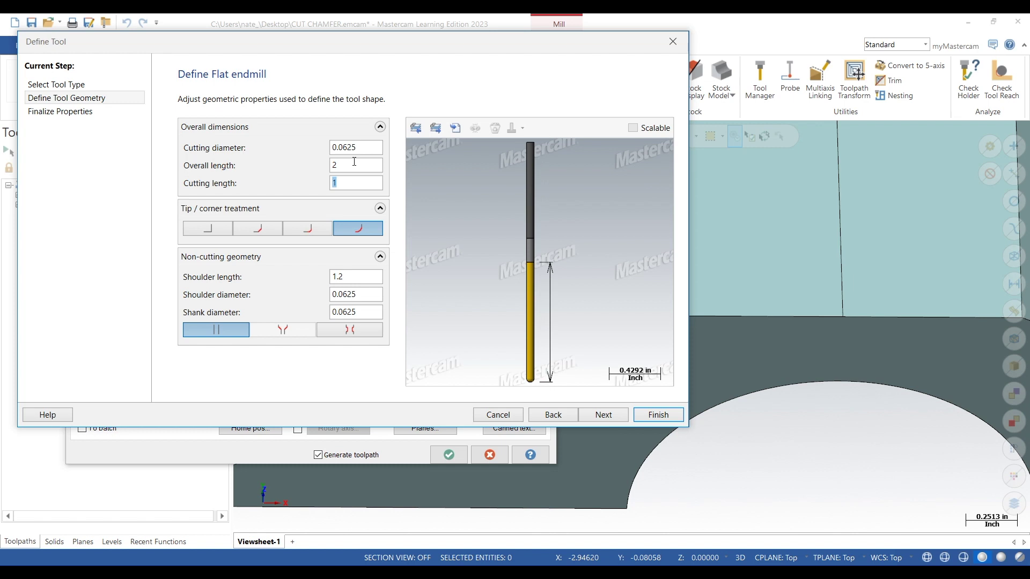
text(0.3)
key(Tab)
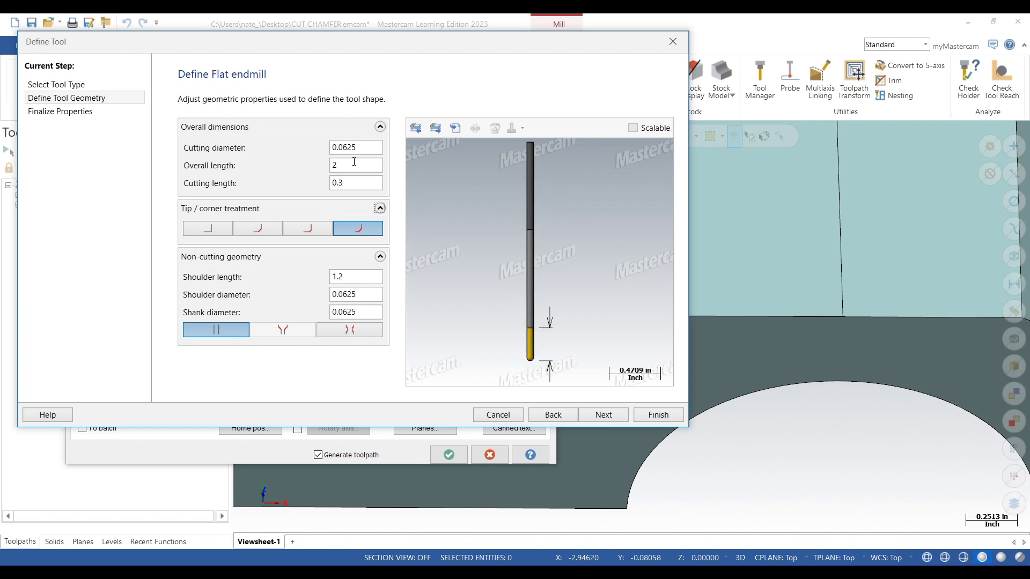
click(363, 294)
click(370, 313)
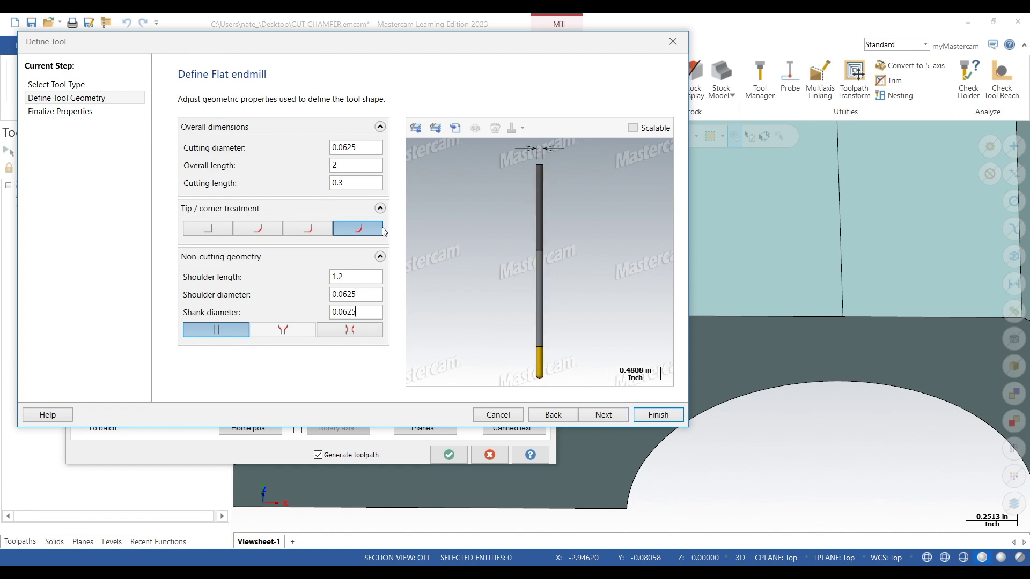
click(337, 276)
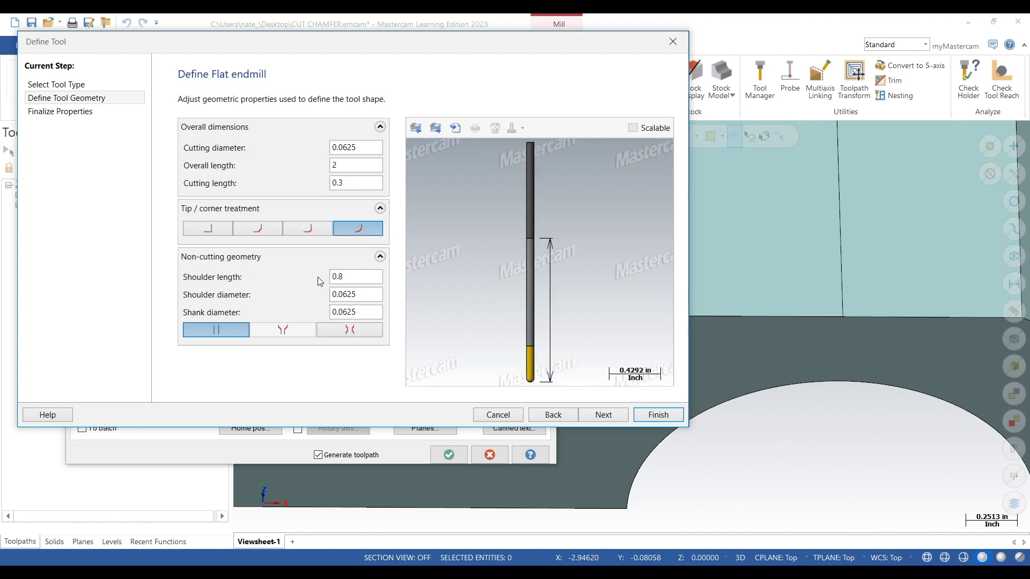
key(Tab)
Correct the overall length to 1.5, advance to final properties, and switch to the speeds-and-feeds page
click(332, 171)
double_click(333, 169)
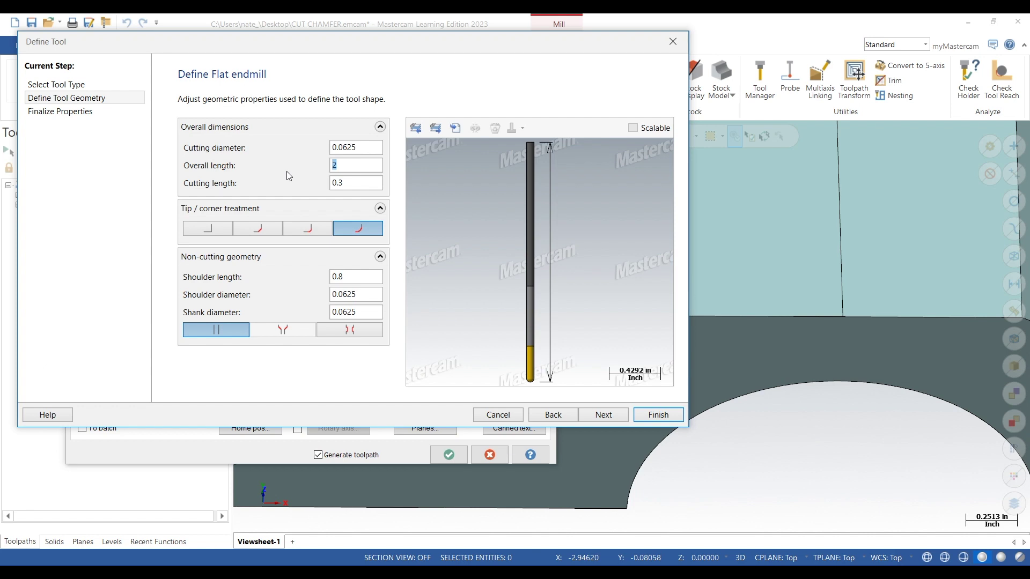
text(1.5)
key(Tab)
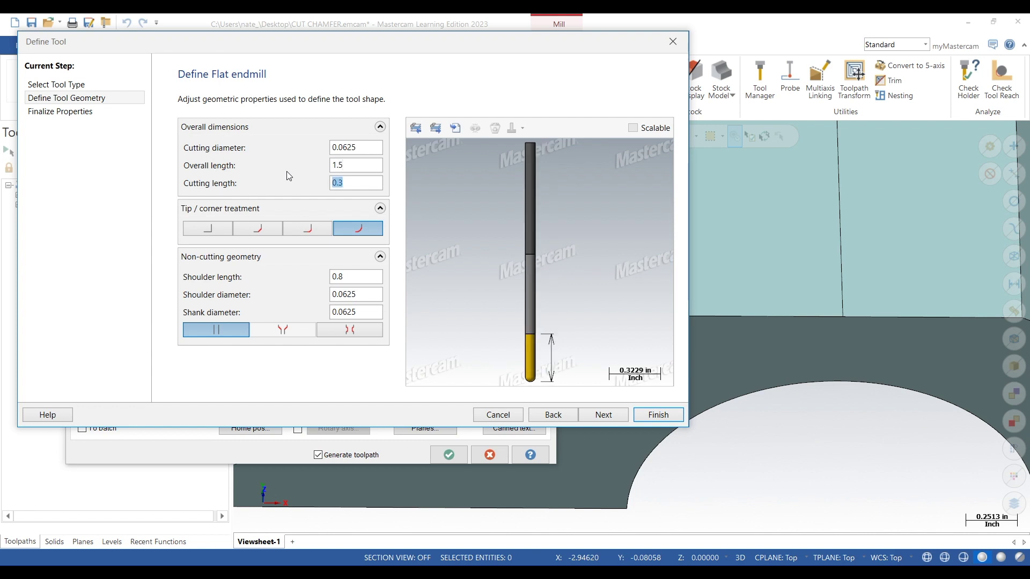
click(610, 416)
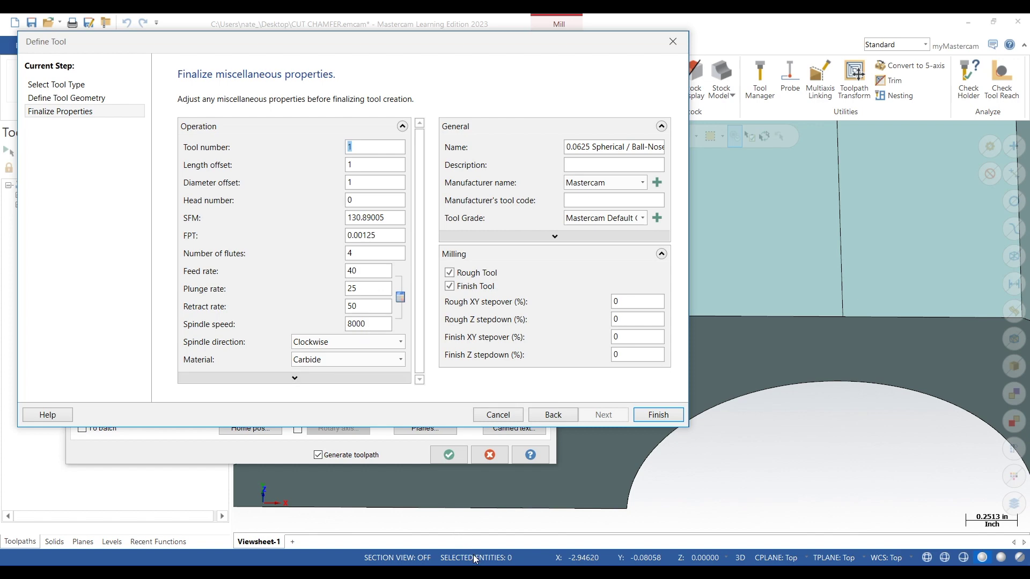
mouse_move(479, 570)
click(477, 511)
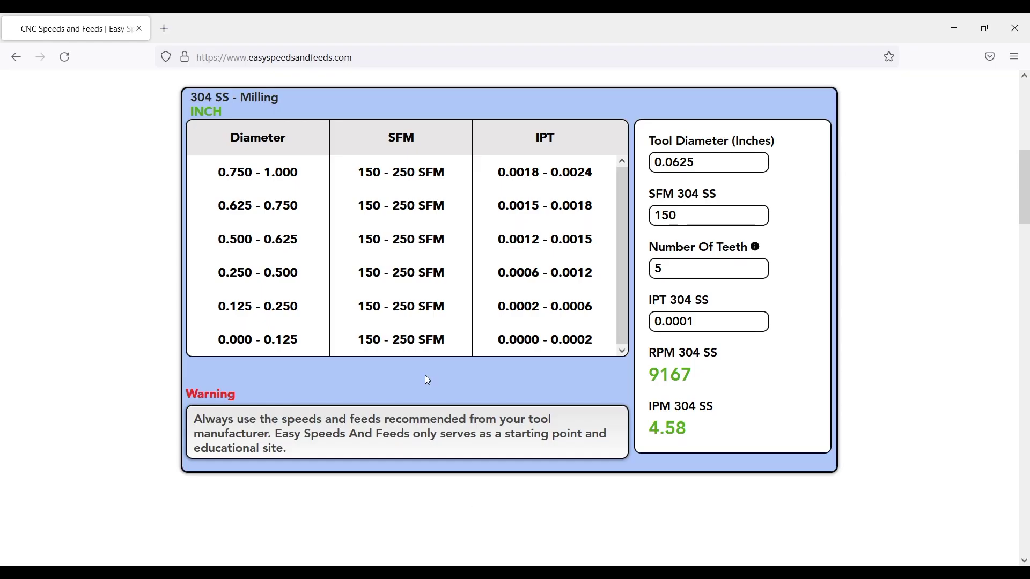
Read 9167 RPM and 4.58 IPM from the 304 SS milling calculator, then return to Mastercam
scroll(400, 237, up, 2)
scroll(401, 236, up, 5)
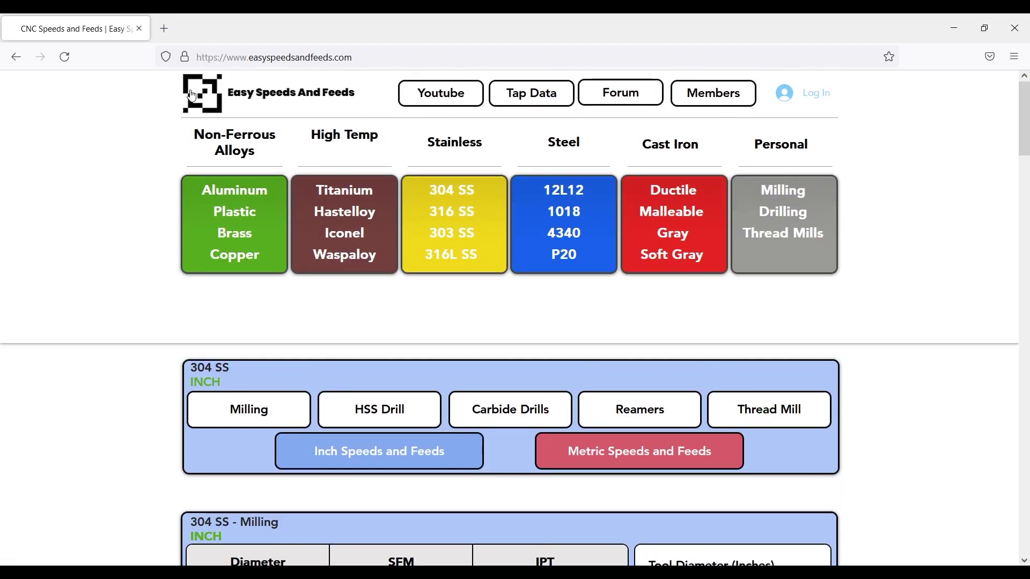
scroll(177, 220, down, 6)
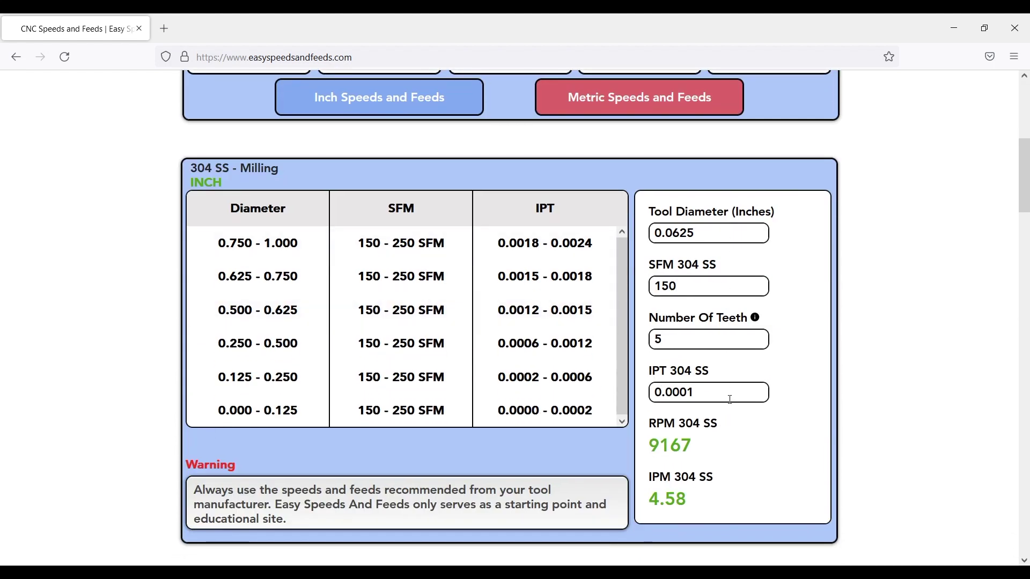
drag(711, 441, 646, 504)
mouse_move(515, 572)
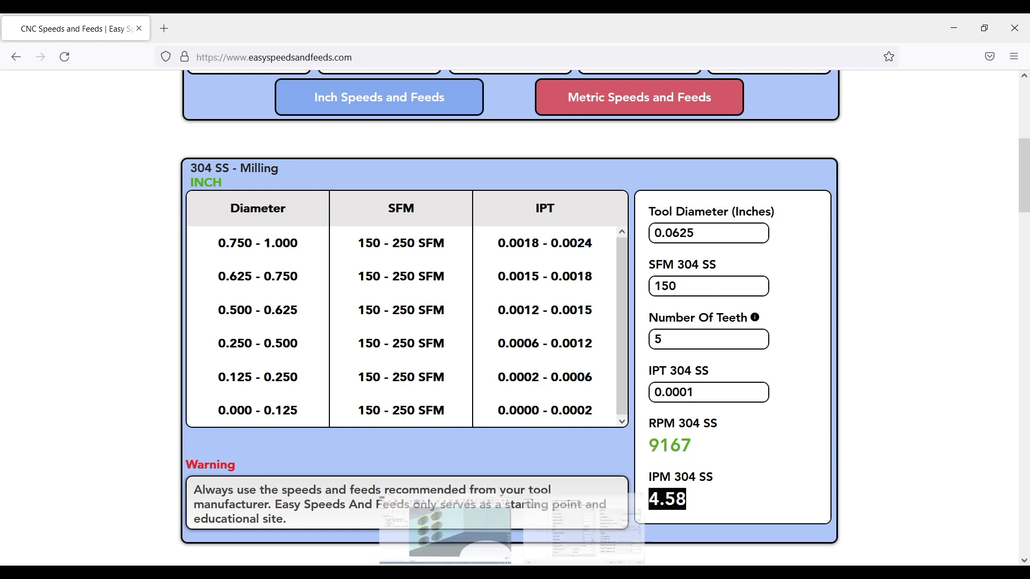
click(480, 545)
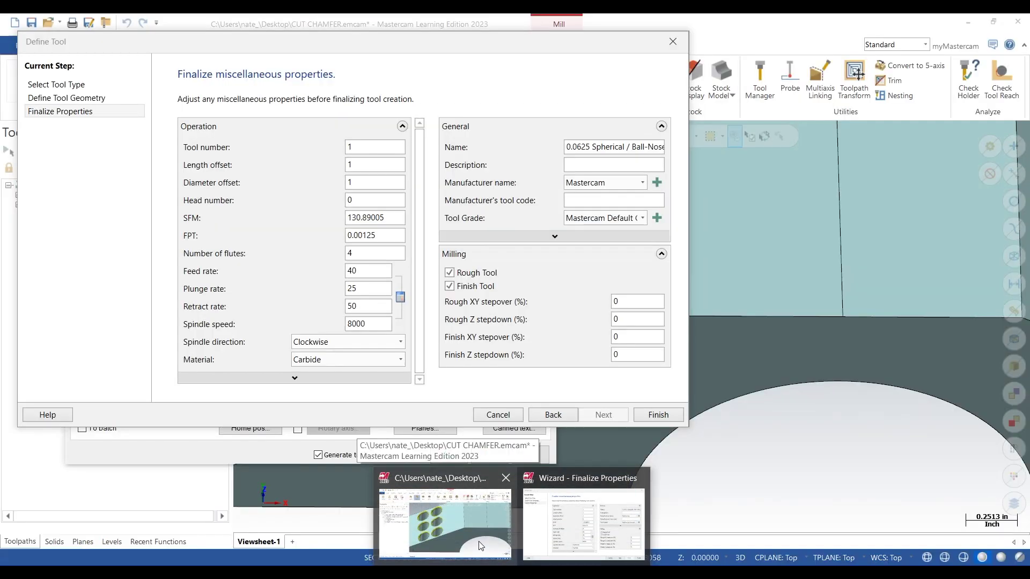
Set spindle speed 9100, 5 flutes, feed and plunge rates 4.5, and finish the tool
double_click(358, 324)
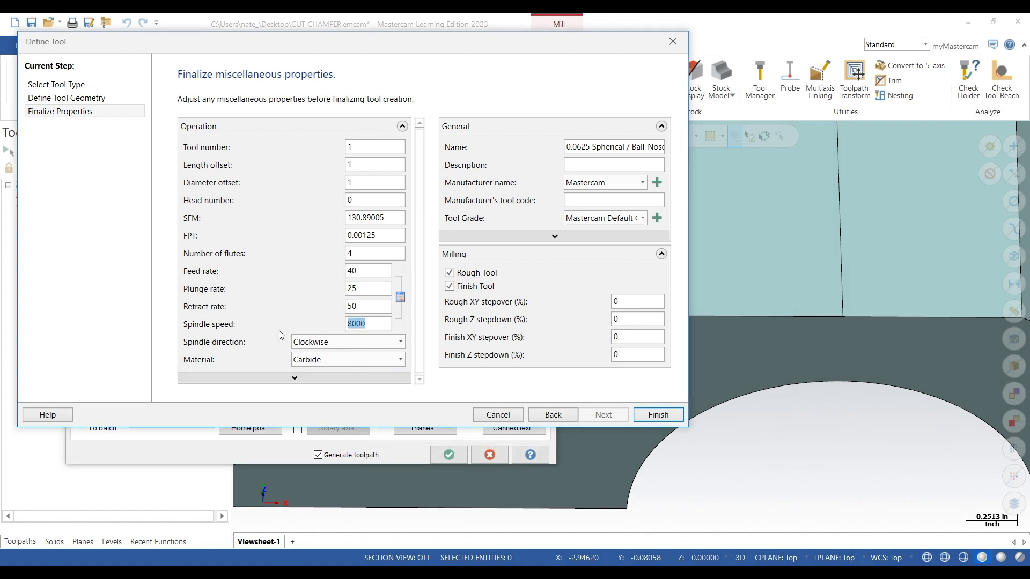
text(9100)
double_click(350, 255)
text(5)
key(Tab)
text(4.5)
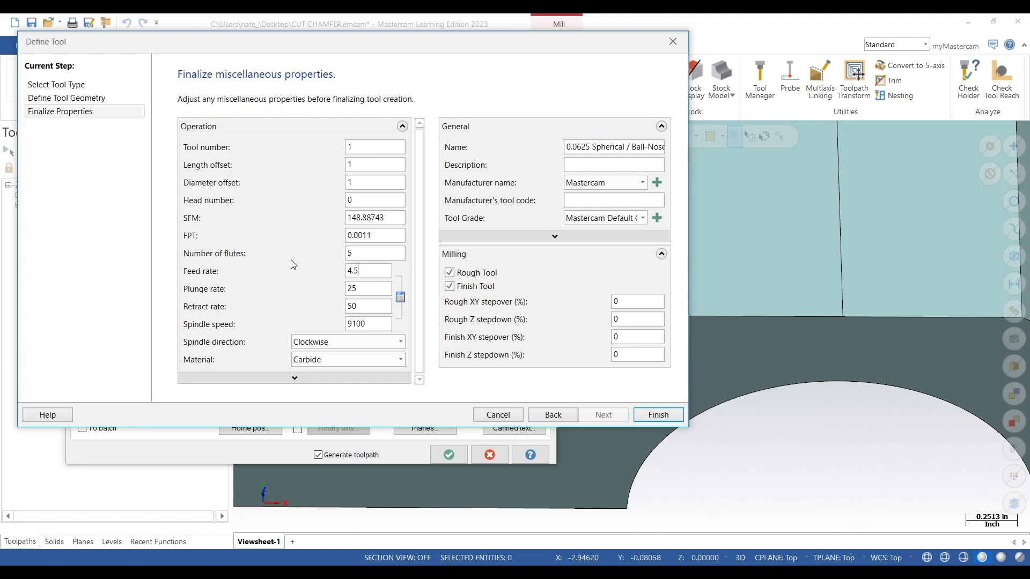
key(Tab)
text(4.5)
click(613, 355)
click(658, 415)
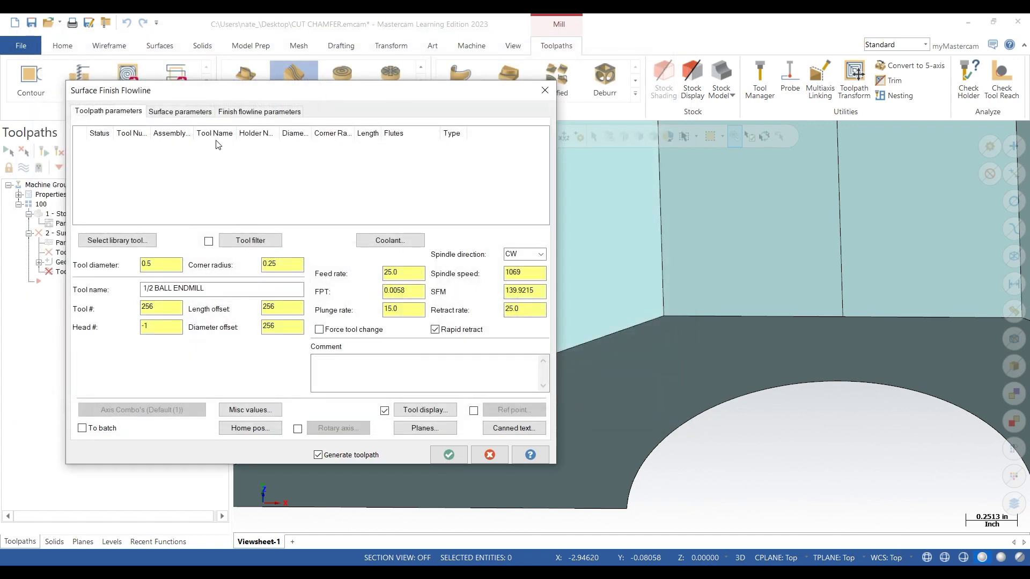
Use a 0.001 distance stepover with Spiral cutting method and accept the Flowline parameters
click(179, 112)
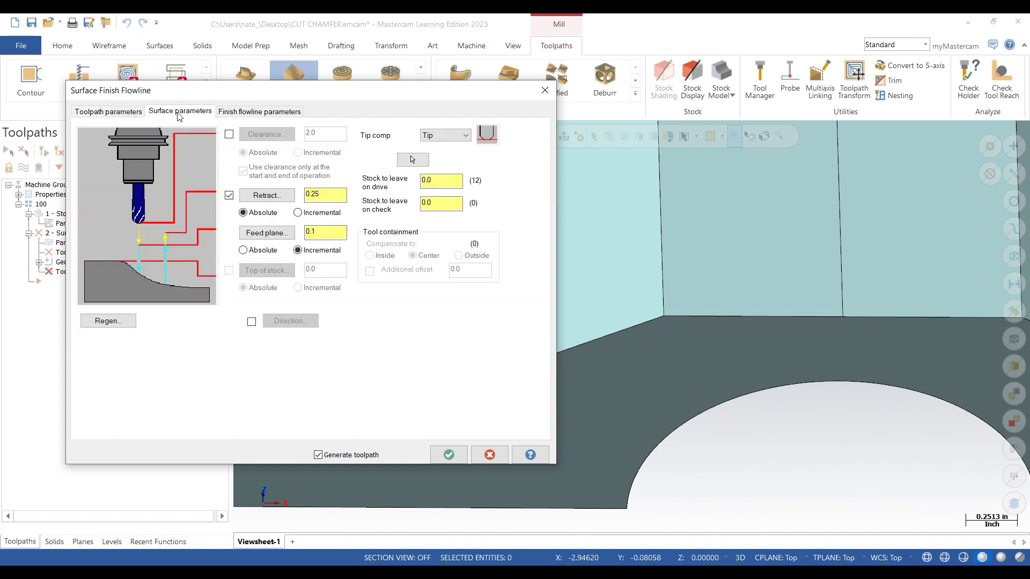
click(280, 113)
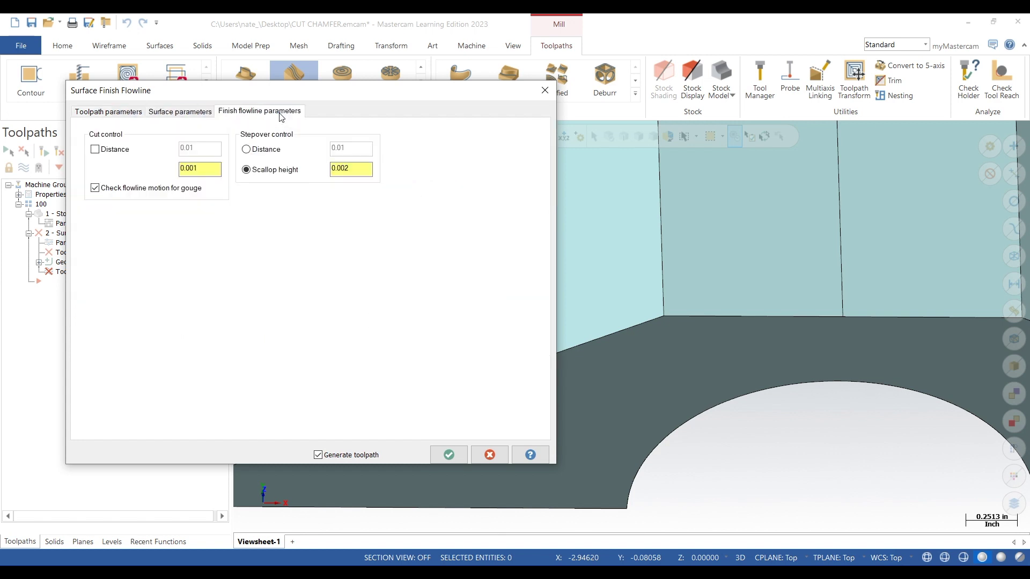
click(246, 149)
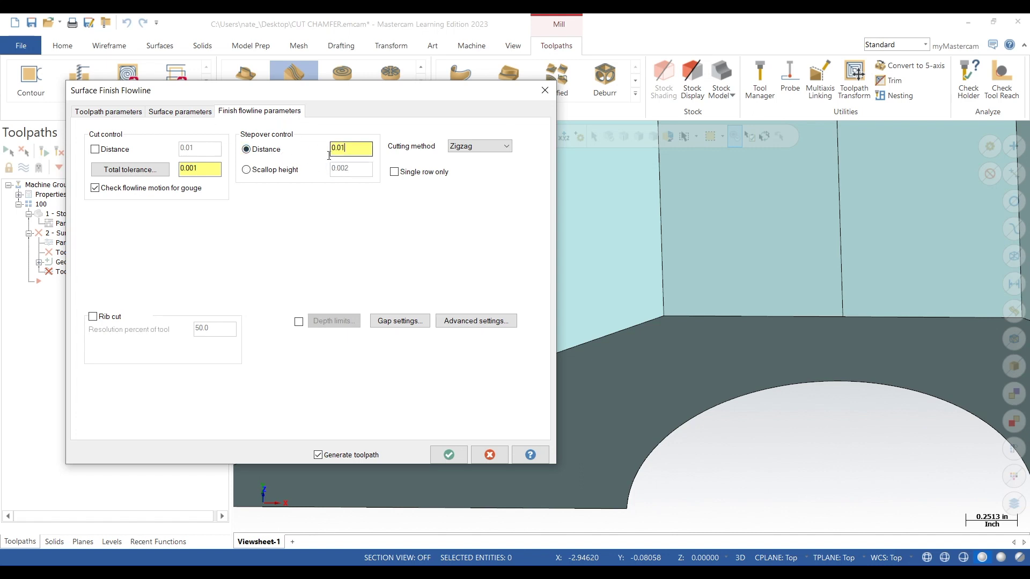
double_click(329, 155)
text(0)
click(494, 146)
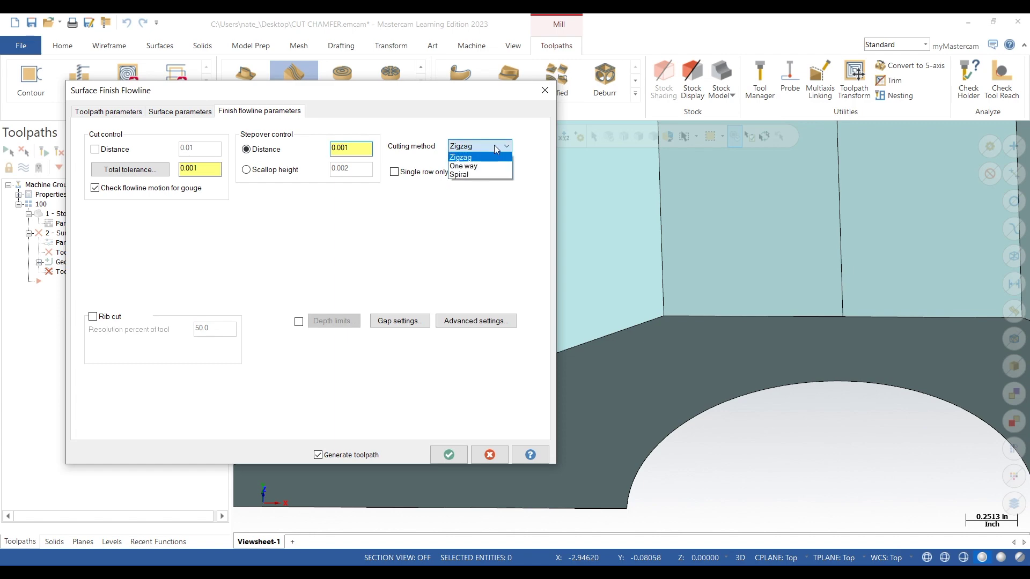
click(490, 175)
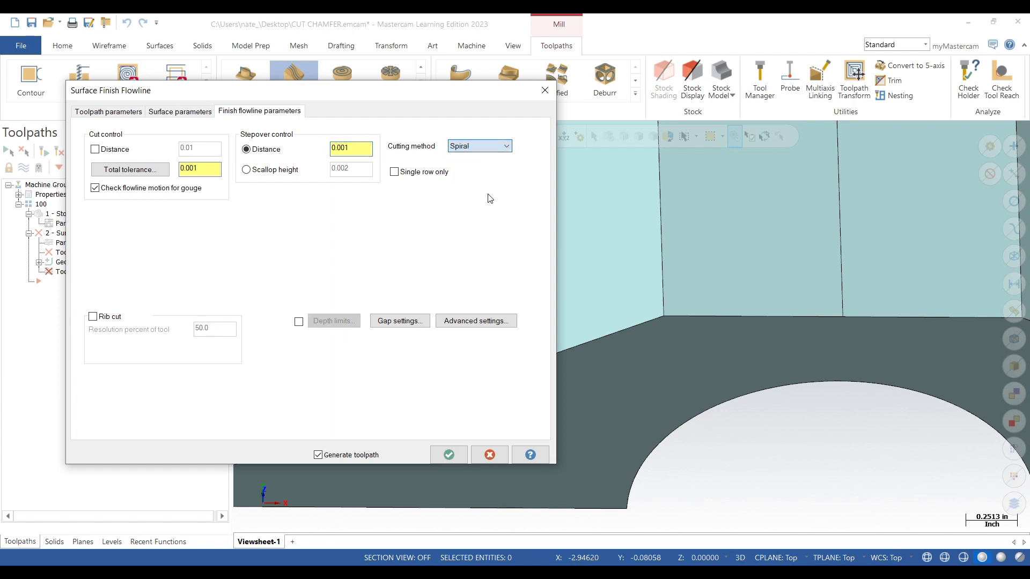
click(450, 452)
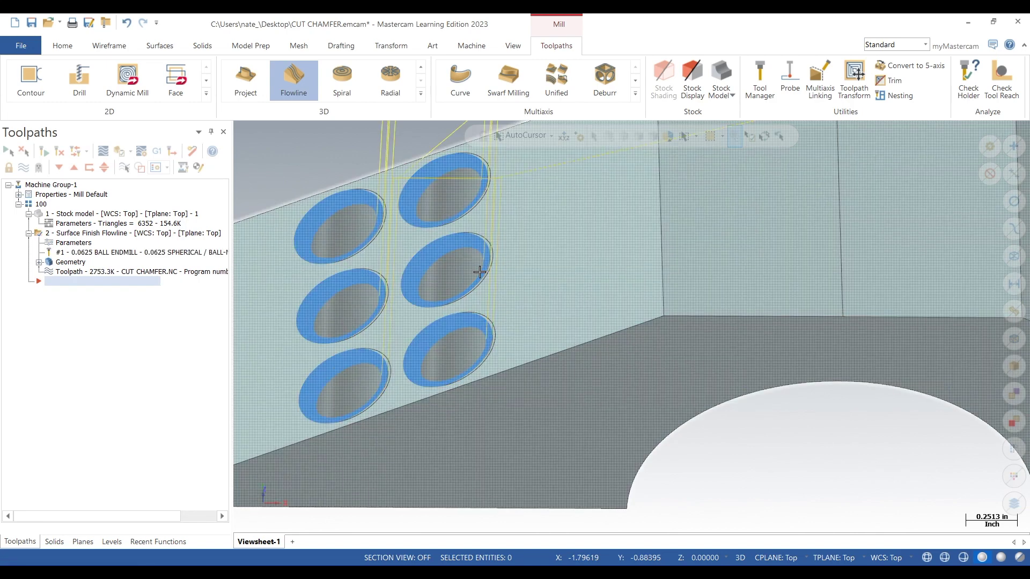
Orbit and zoom to inspect the flowline toolpath around the holes, then switch to Top view
middle_drag(414, 268, 433, 235)
scroll(436, 286, down, 4)
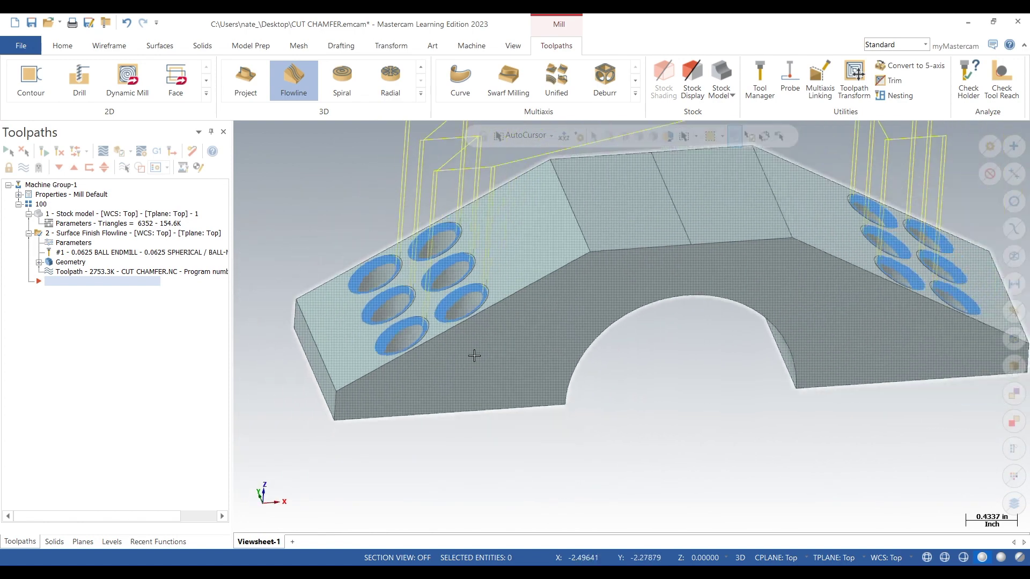
middle_drag(471, 356, 629, 375)
right_click(631, 375)
click(677, 236)
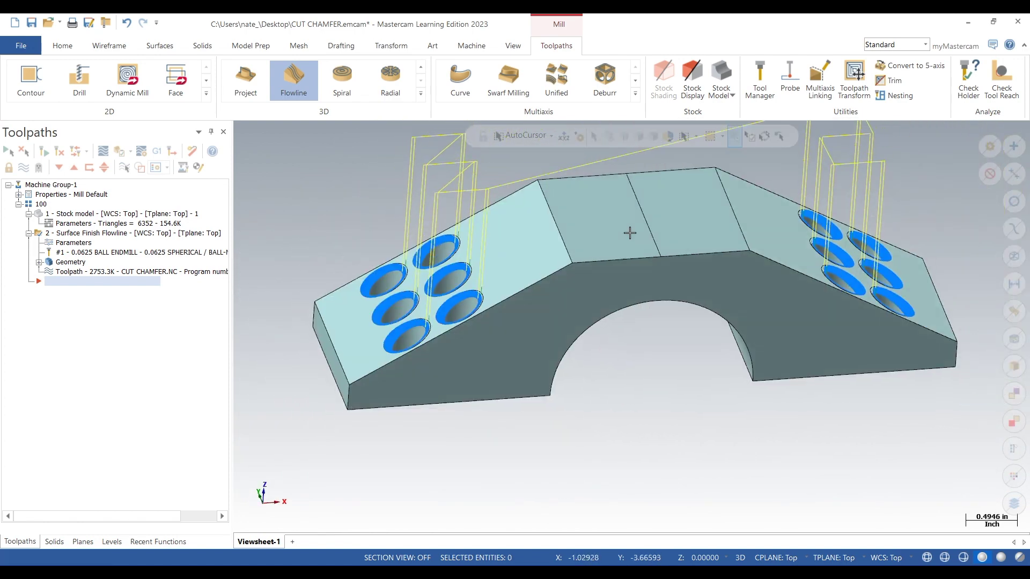
Start backplotting the flowline toolpath in isometric view with the tool holder hidden
click(103, 151)
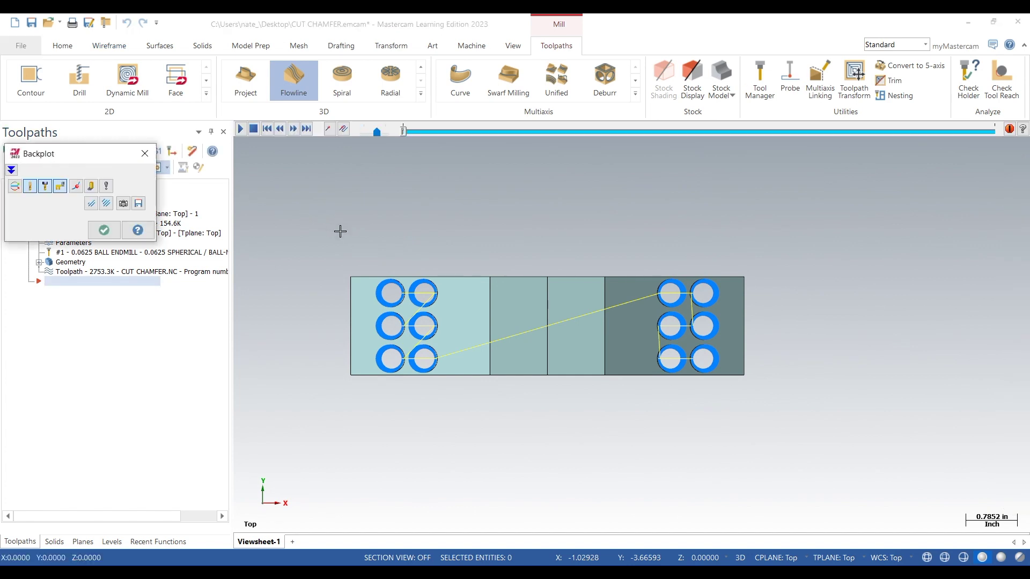
key(alt+7)
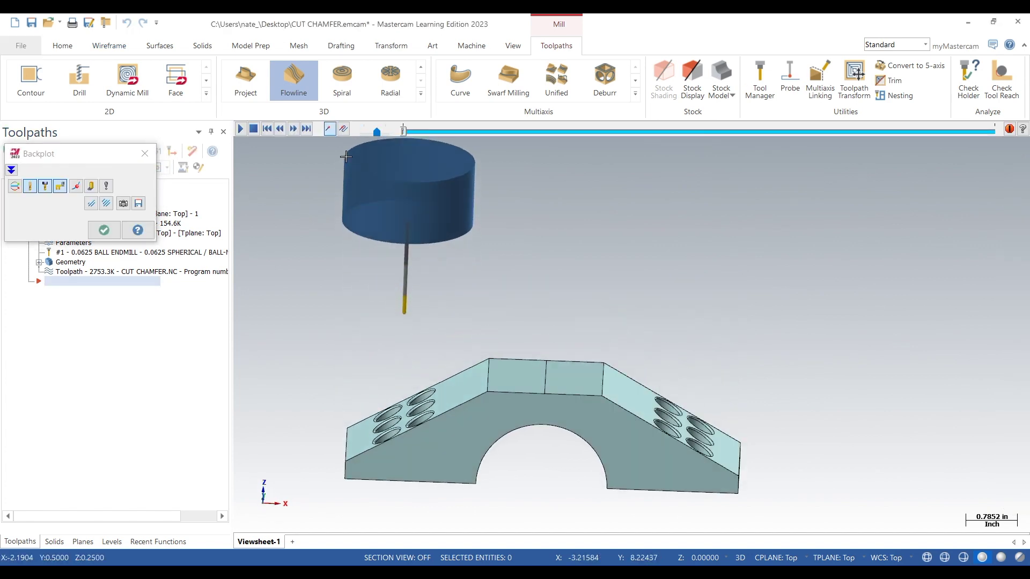
click(45, 186)
scroll(375, 469, up, 5)
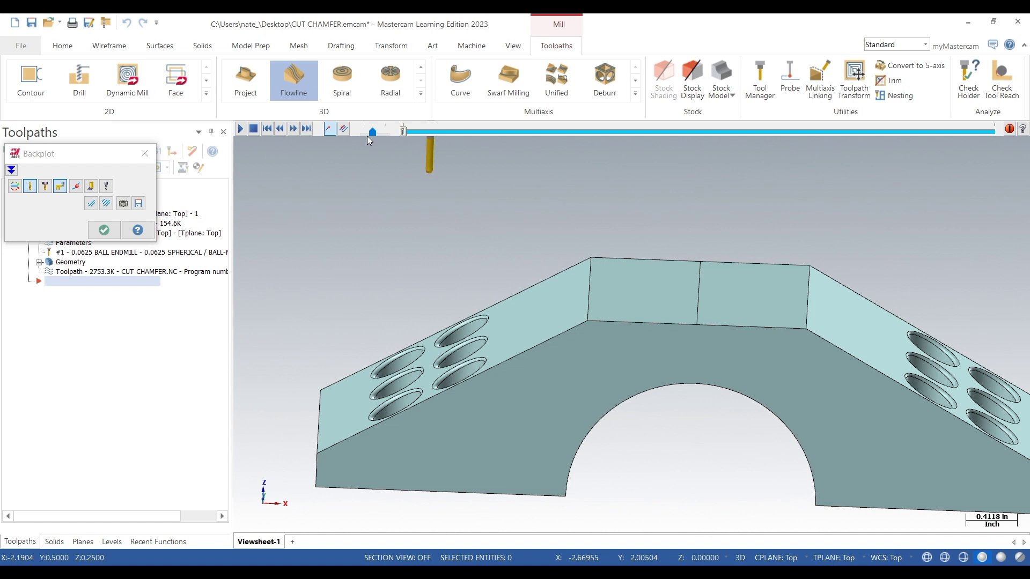
Play the backplot at a slightly slower speed, following the ball endmill around the first hole, then close it
click(240, 129)
scroll(427, 336, up, 2)
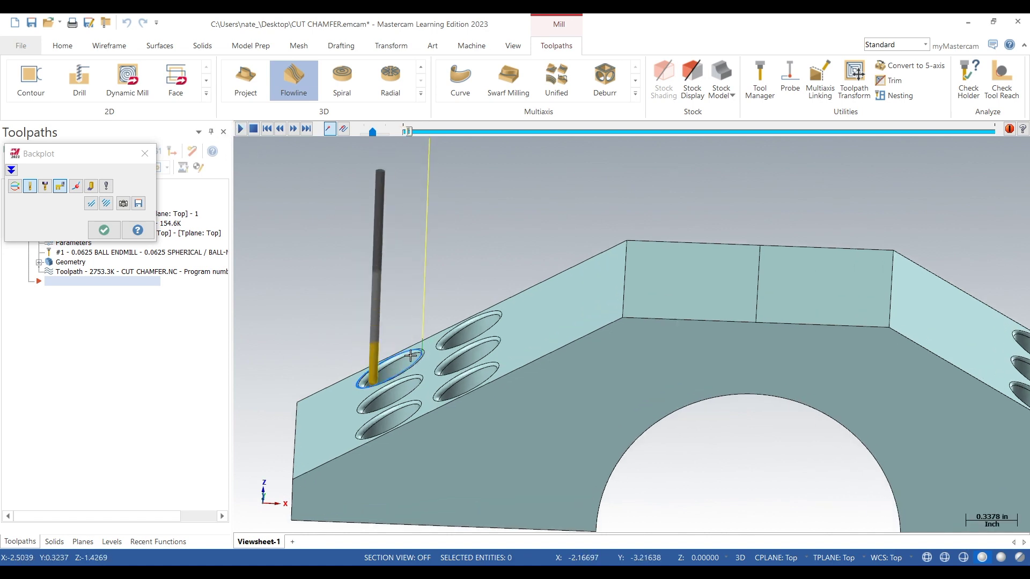
click(365, 133)
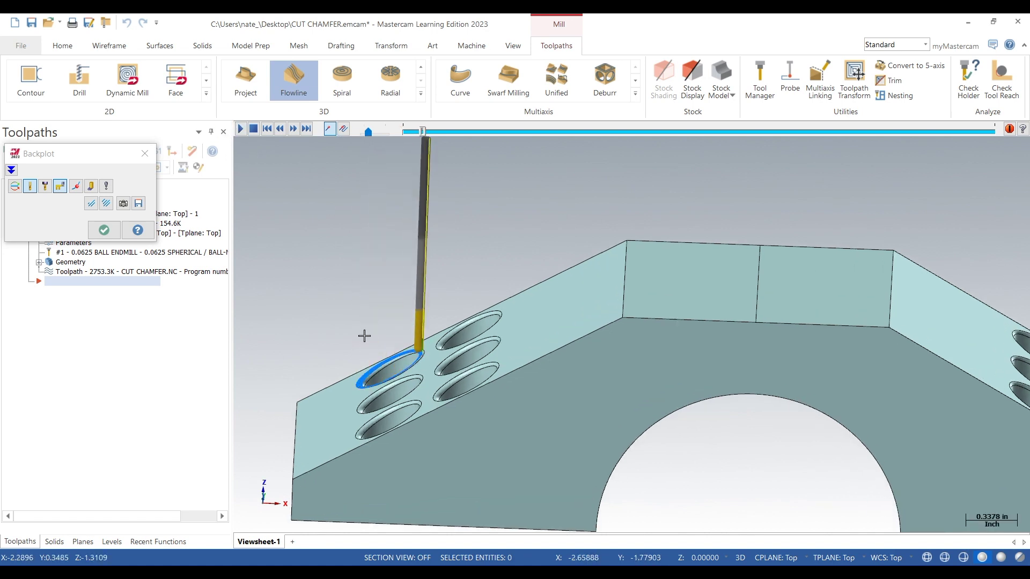
scroll(387, 336, up, 7)
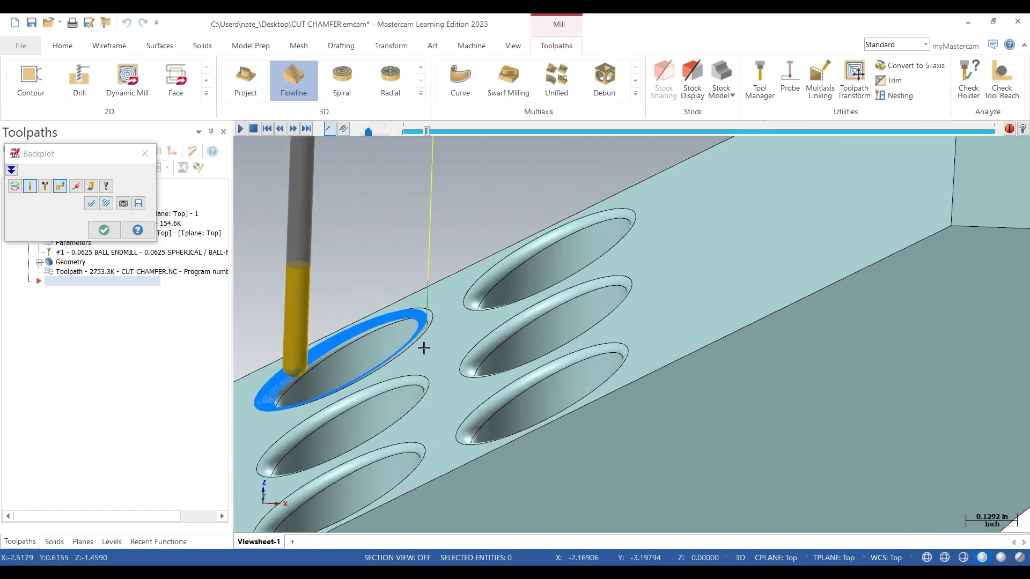
middle_drag(425, 342, 537, 339)
scroll(542, 340, down, 1)
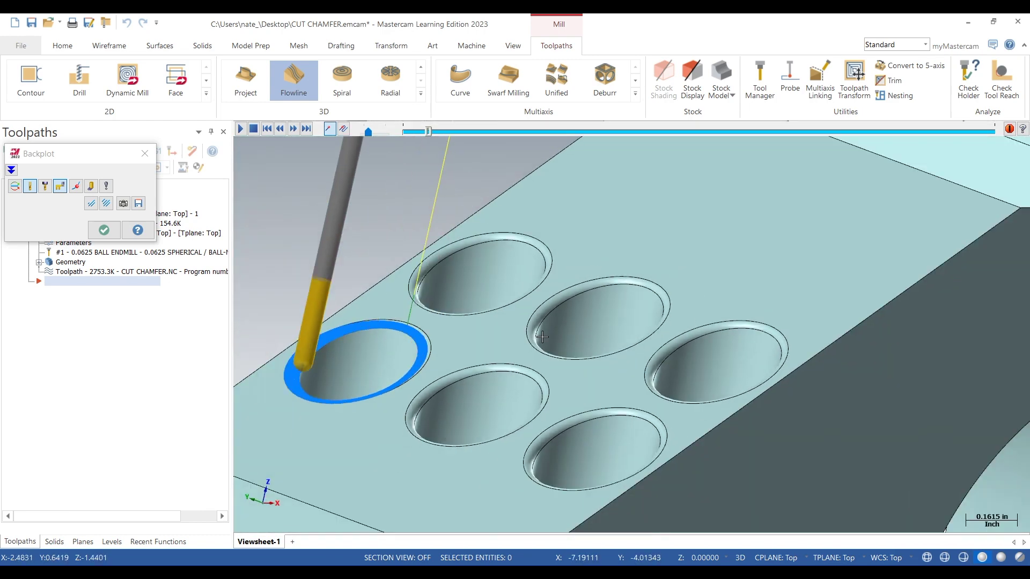
click(144, 155)
Set the graphics view to Top
scroll(333, 236, down, 3)
right_click(334, 235)
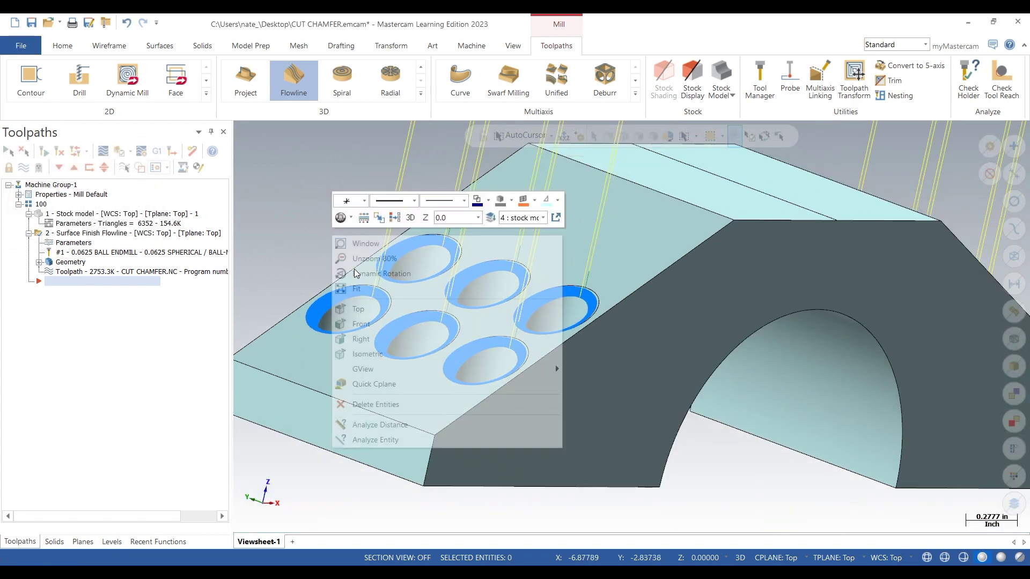
click(375, 307)
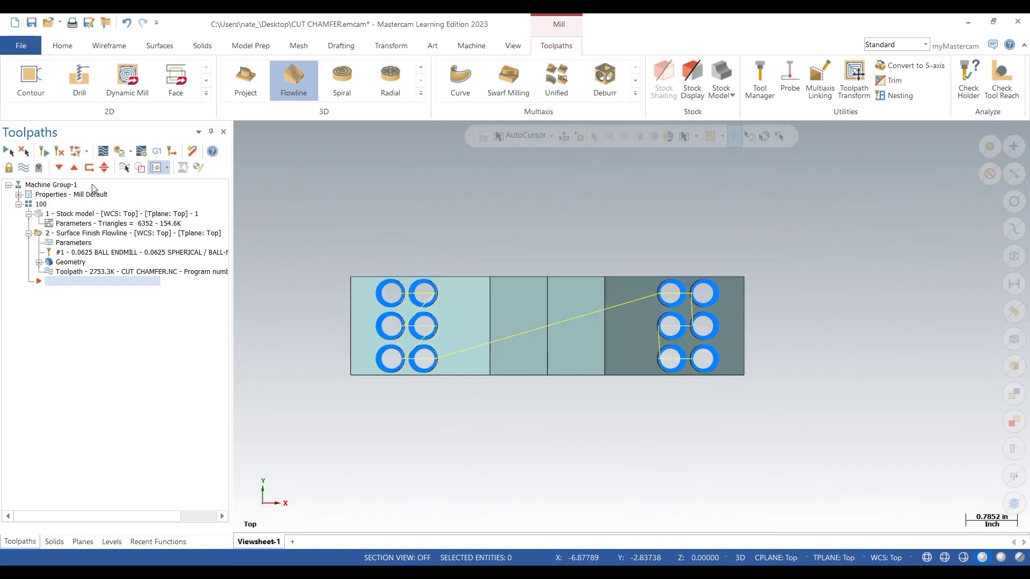
In Simulator Options, set stock model 1 as the simulation stock and select toolpath group 100
click(140, 152)
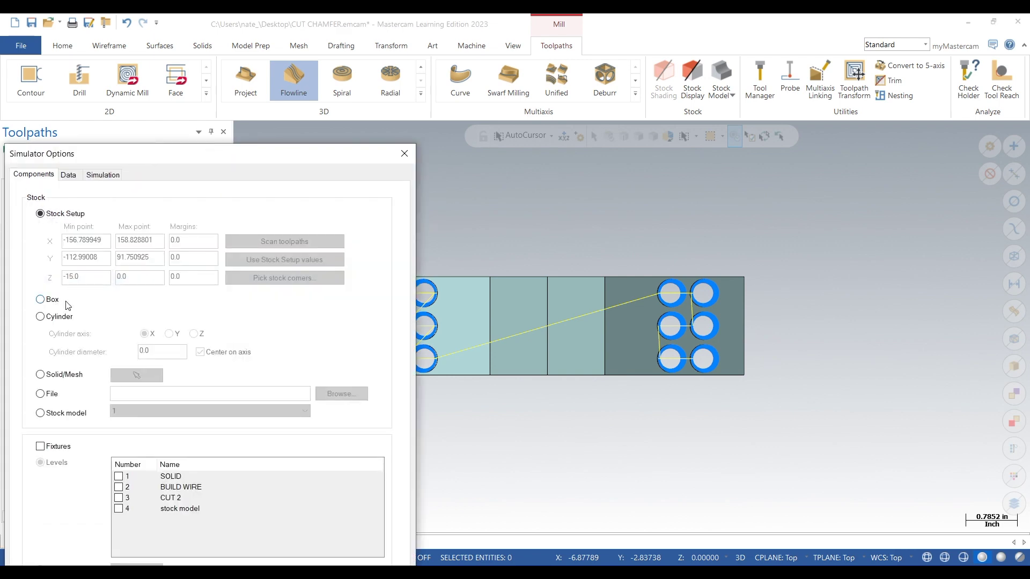
click(41, 375)
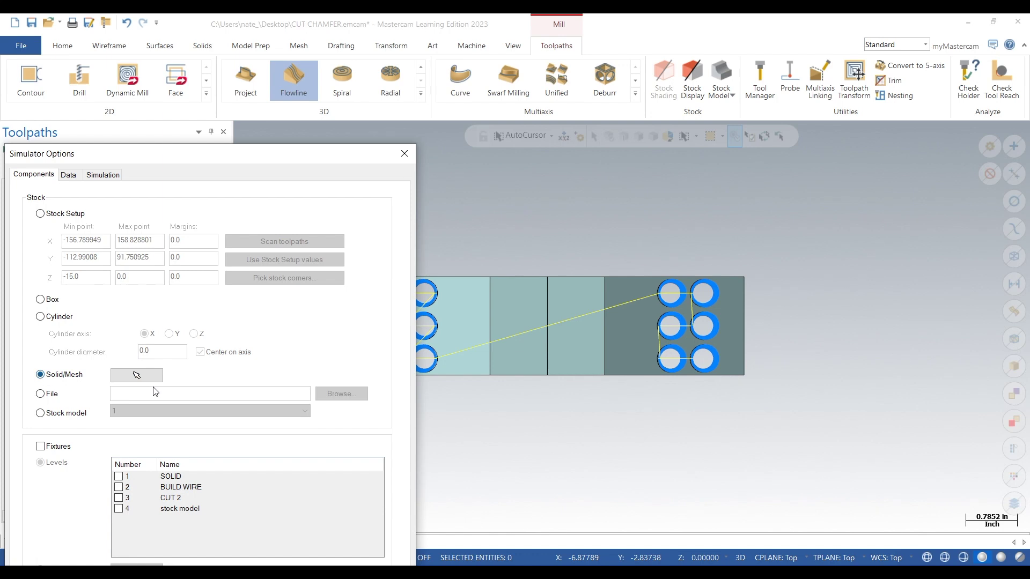
click(40, 413)
drag(367, 150, 391, 60)
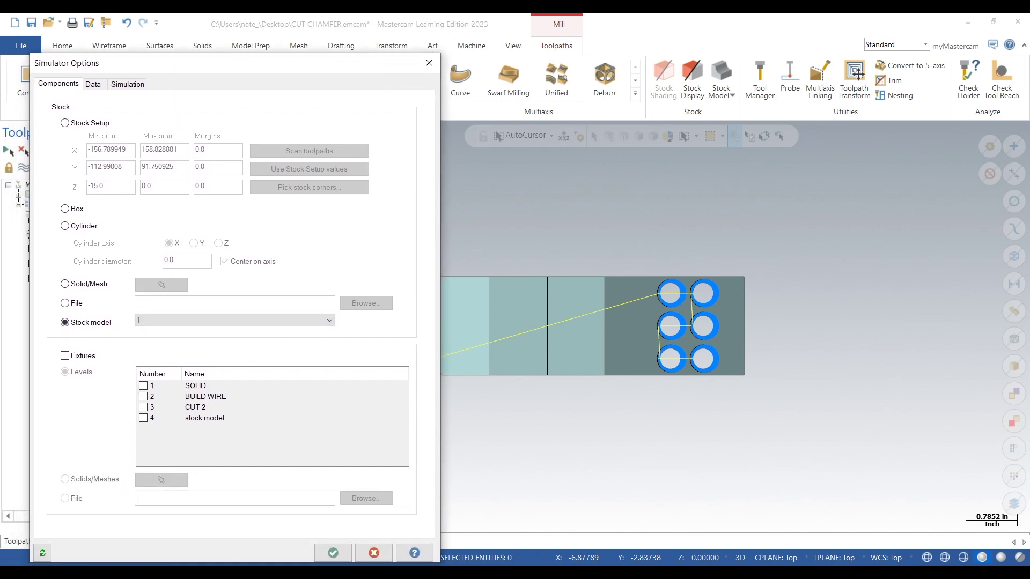
click(333, 553)
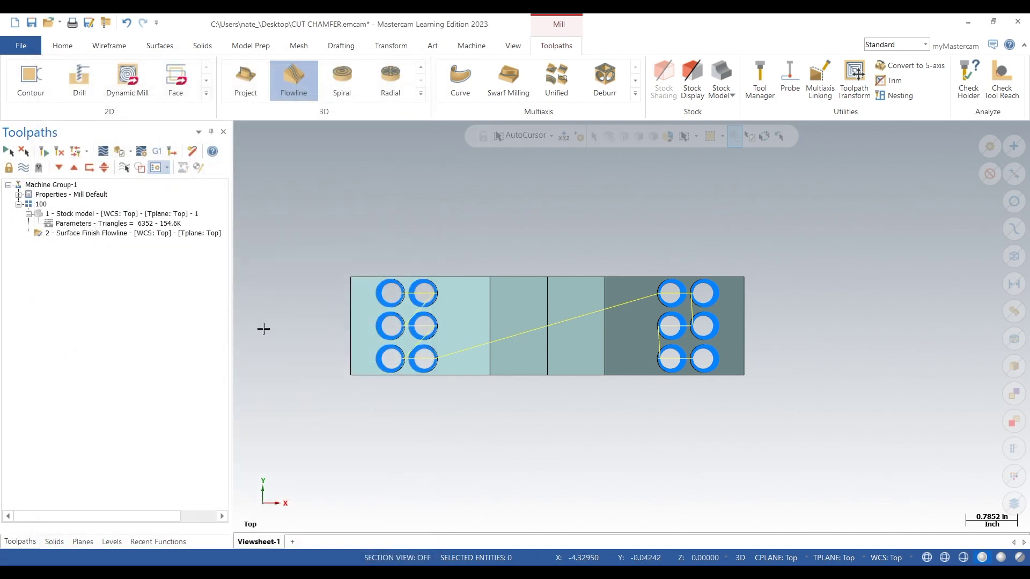
click(43, 204)
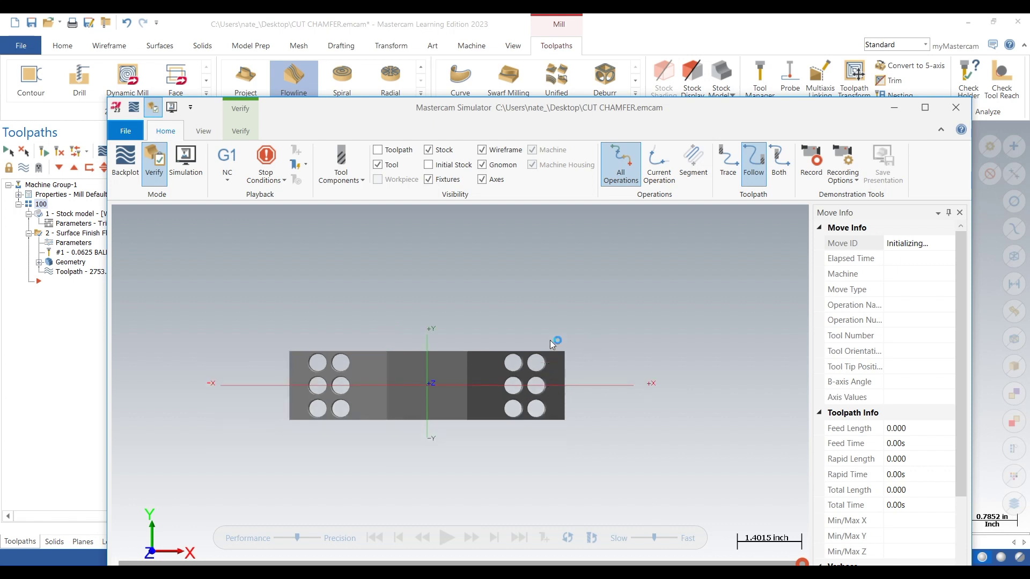
Tilt and zoom the simulated bracket stock to check its 12 holes, then close the Simulator
middle_drag(552, 340, 529, 356)
scroll(530, 372, up, 5)
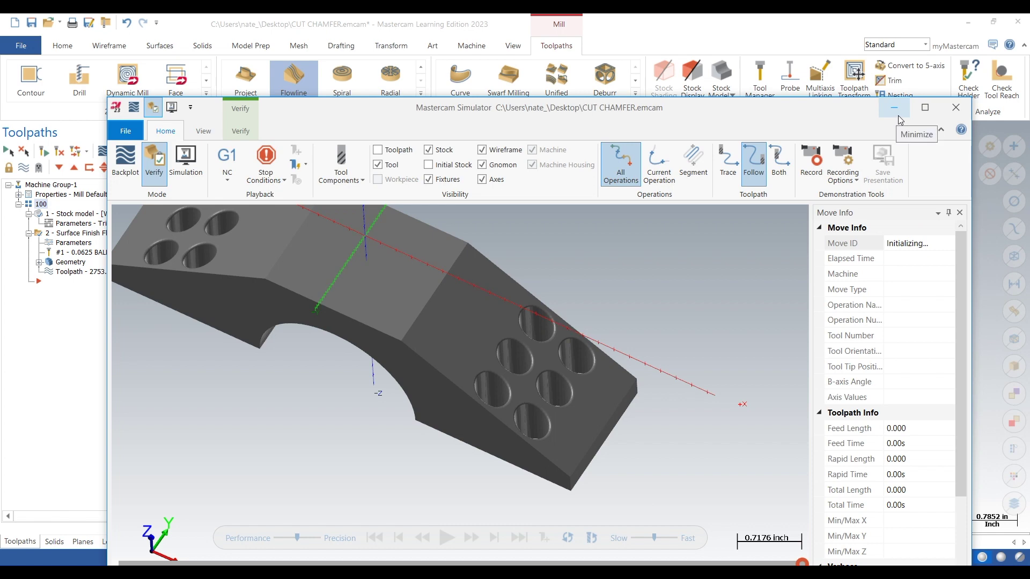
click(958, 109)
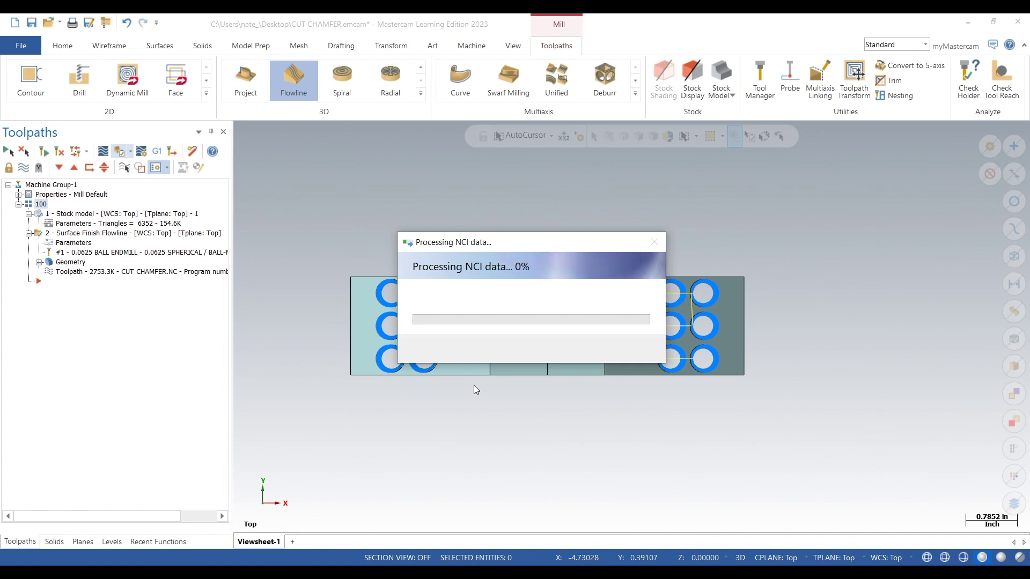
Make SOLID the main level and hide the stock model level
click(103, 215)
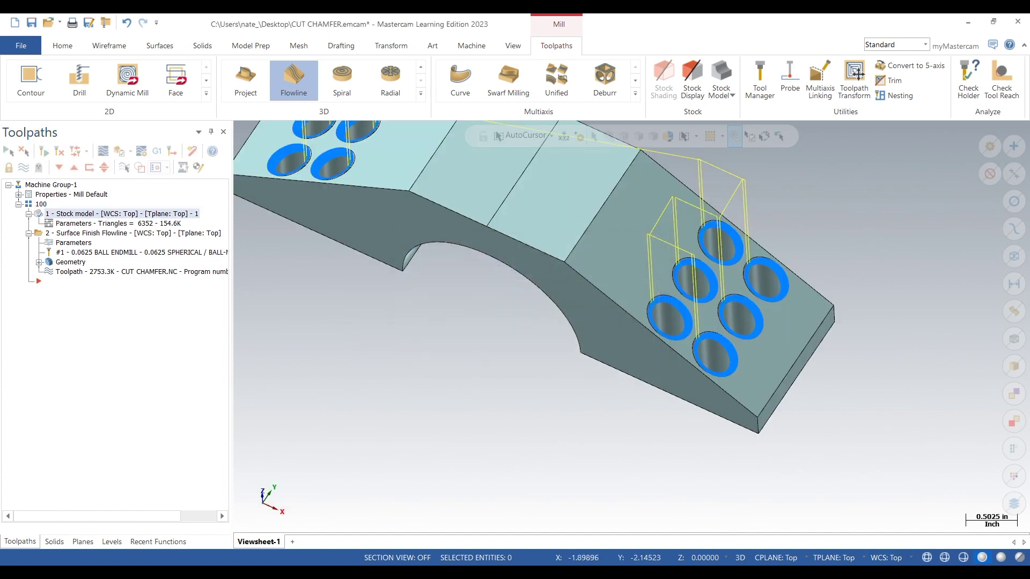
click(107, 543)
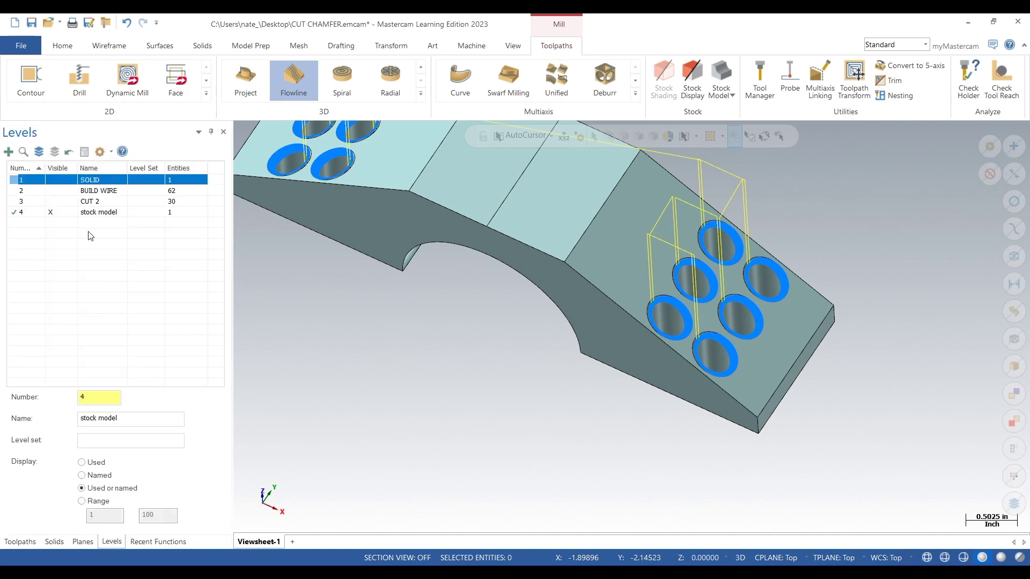
click(38, 181)
click(63, 210)
scroll(577, 486, down, 3)
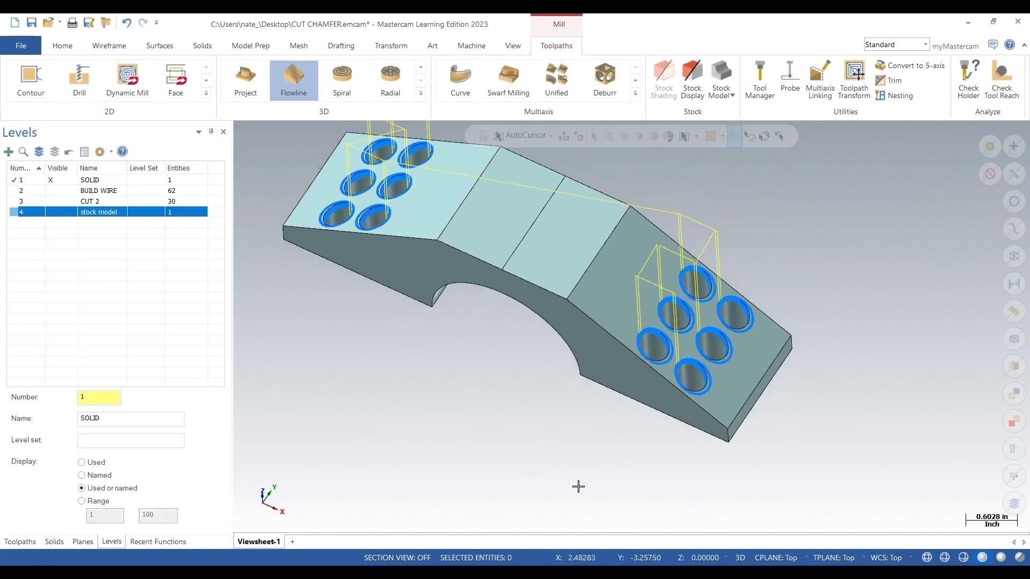
click(20, 543)
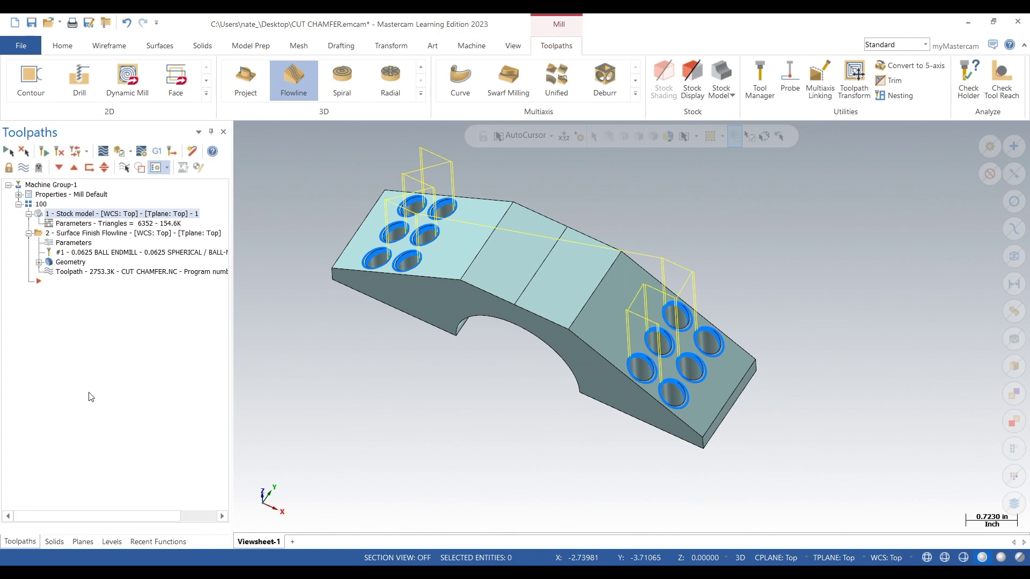
In the stock model parameters, pick the whole bracket solid as the initial stock shape
double_click(90, 223)
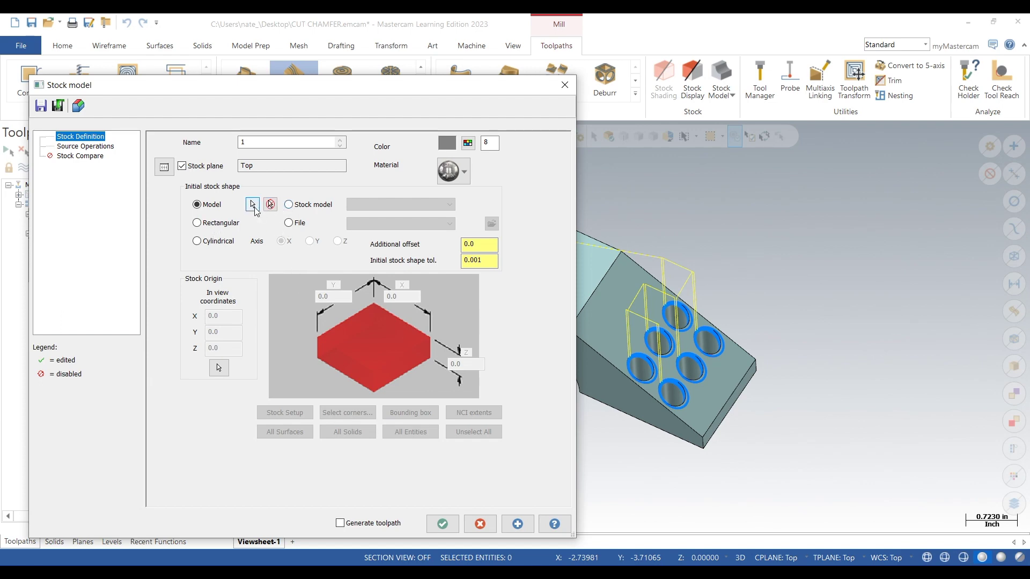
click(253, 206)
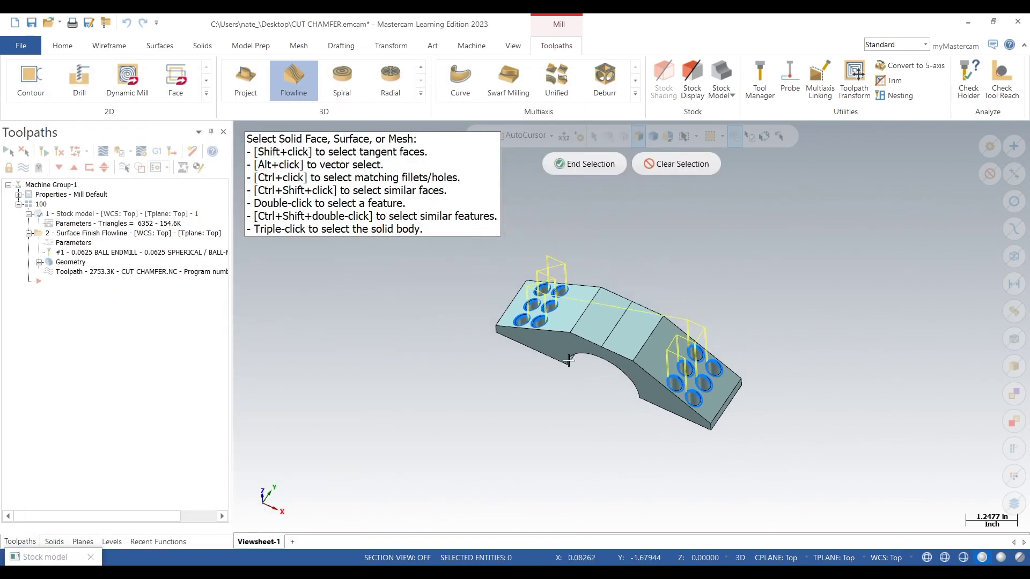
drag(463, 261, 800, 451)
click(615, 172)
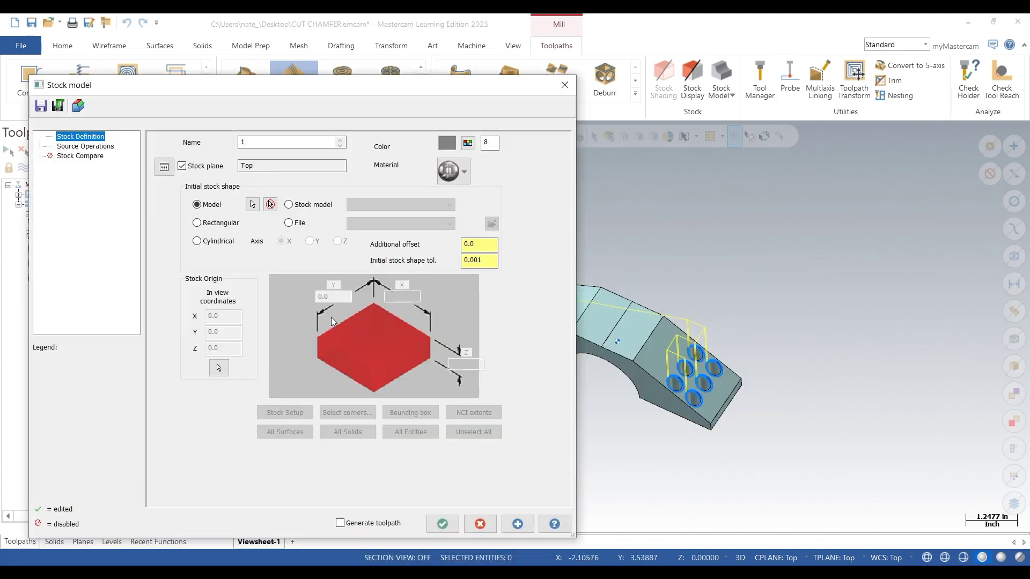
click(443, 524)
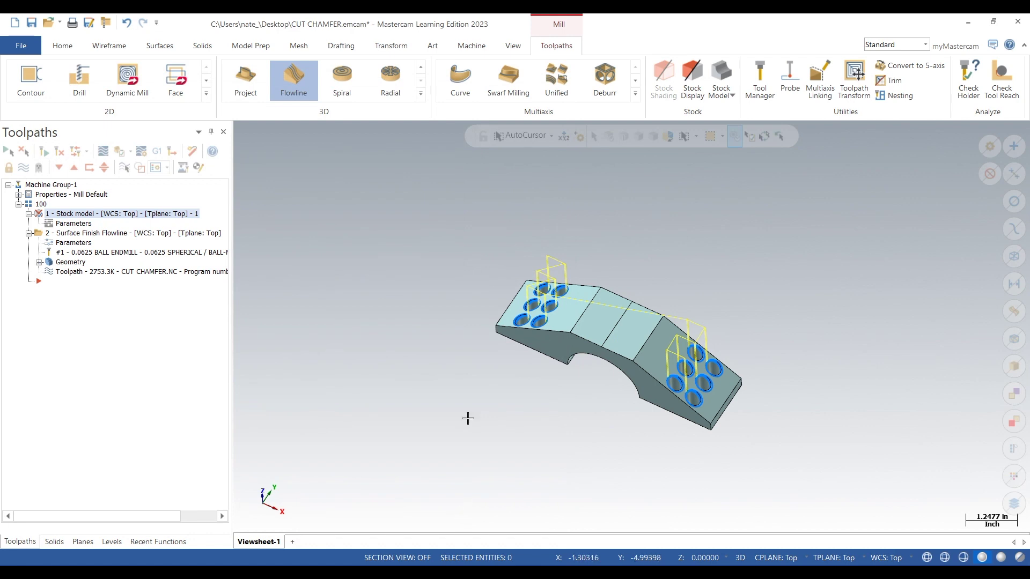
Regenerate stock model 1 and toggle its display
scroll(700, 370, up, 4)
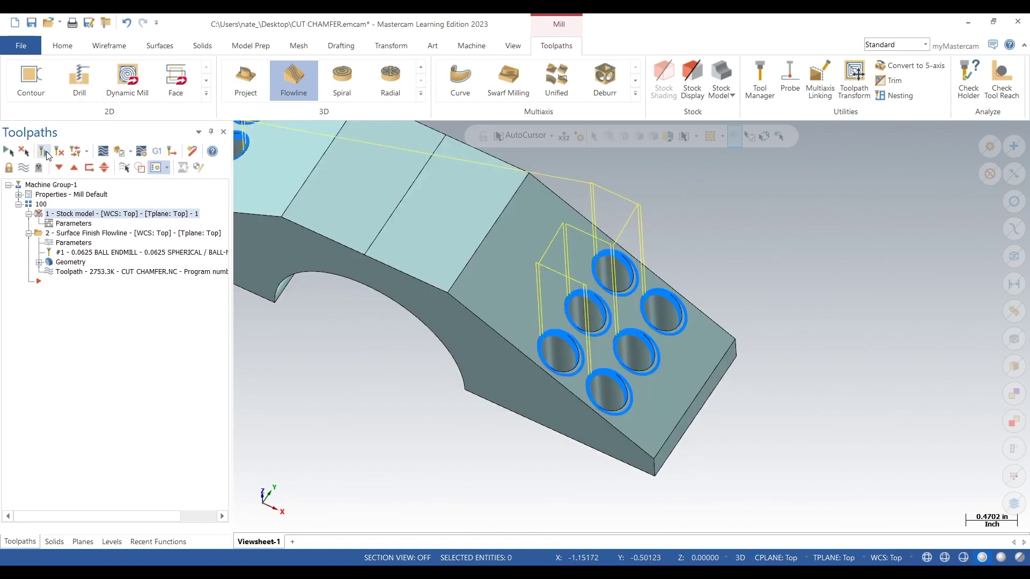
click(45, 153)
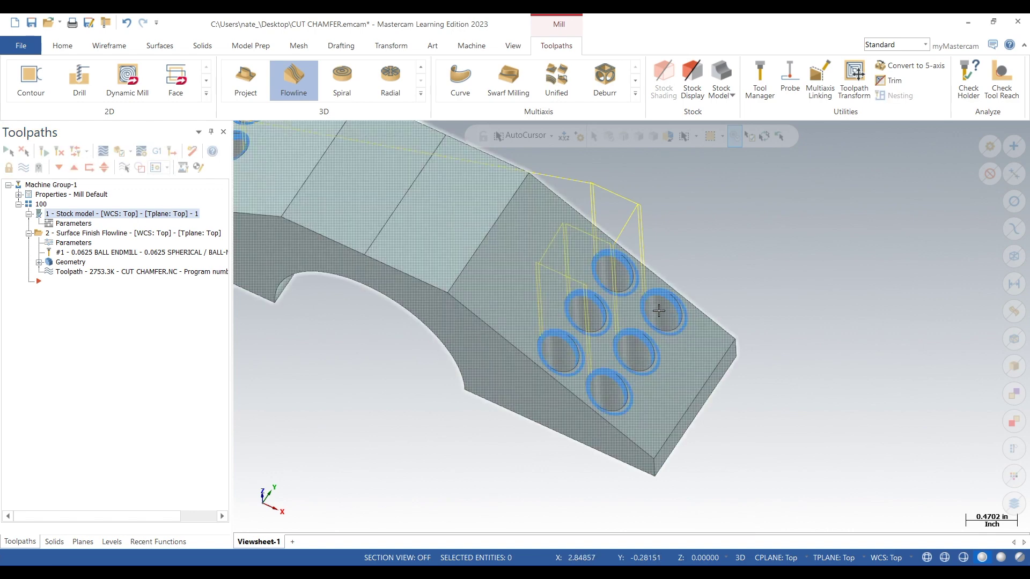
scroll(659, 311, up, 3)
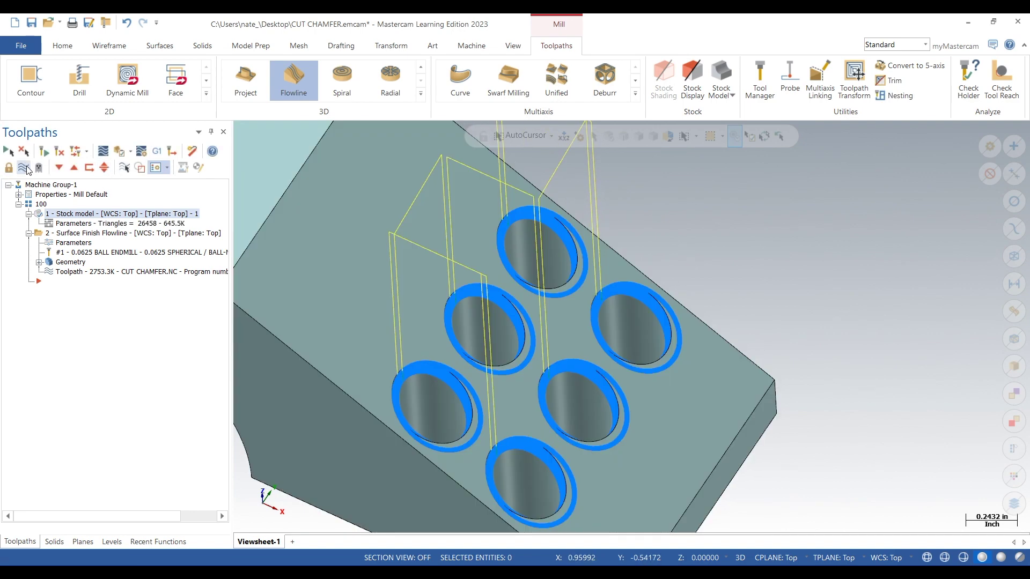
click(25, 169)
scroll(661, 370, up, 6)
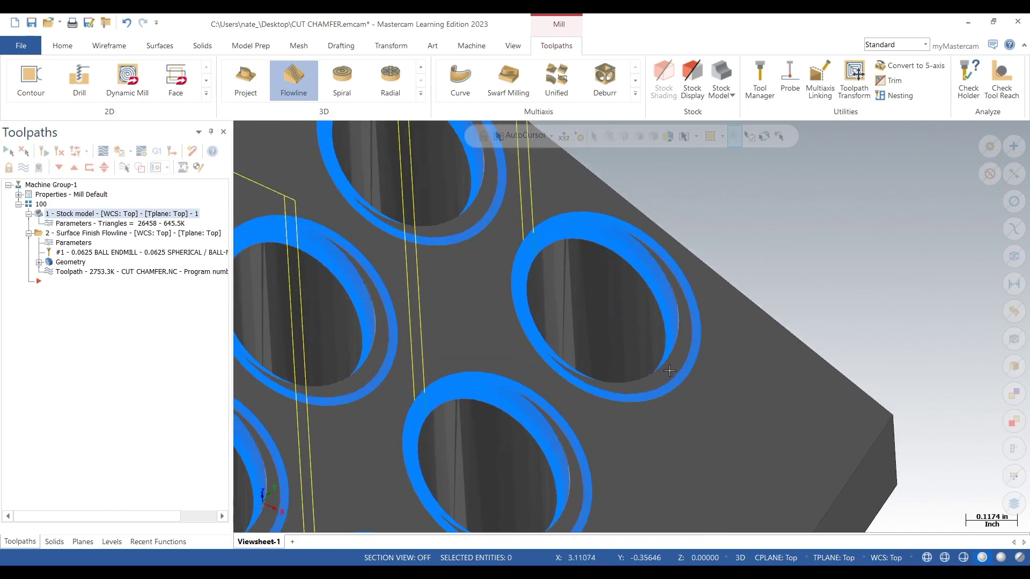
scroll(662, 370, down, 2)
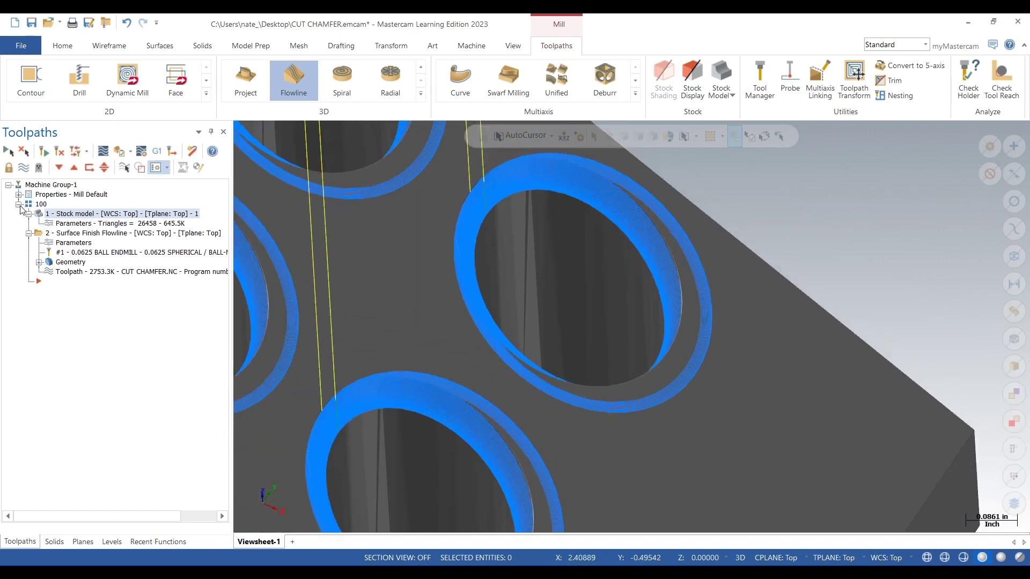
Hide the flowline toolpath display and select toolpath group 100
click(54, 235)
click(23, 167)
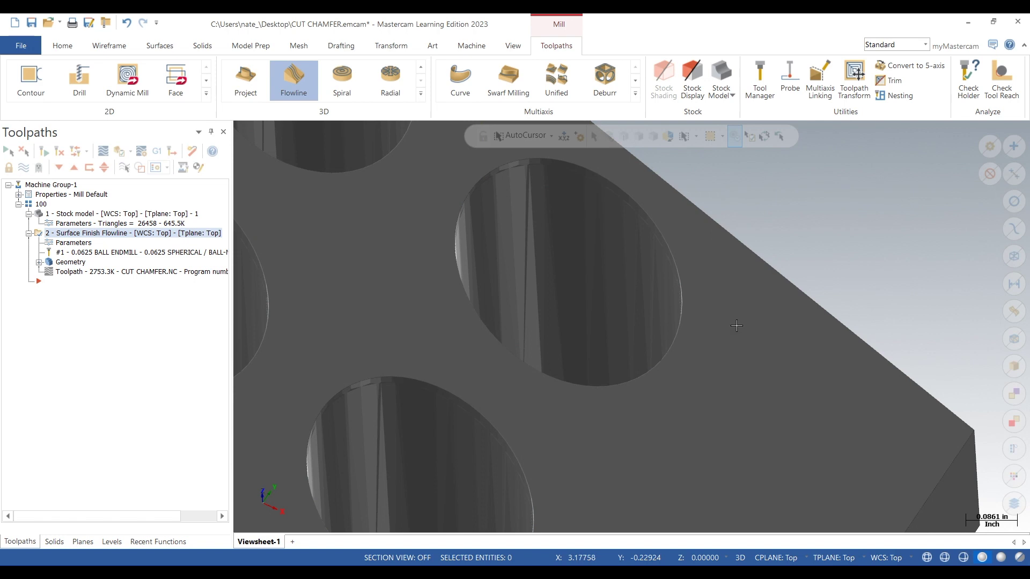
scroll(746, 305, down, 3)
scroll(751, 303, down, 3)
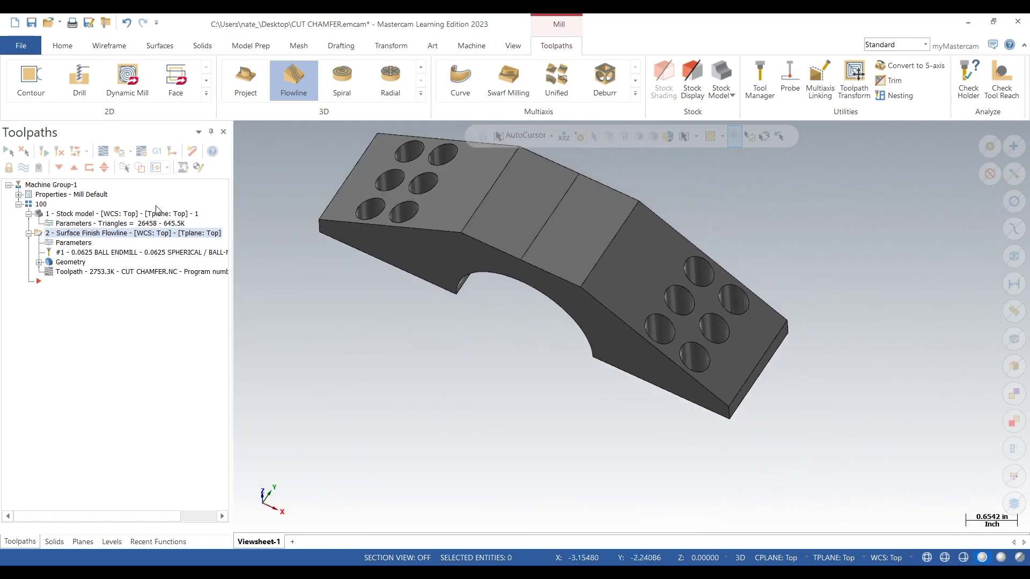
click(42, 204)
Make the stock model level main, hide the SOLID level, and return to the Toolpaths tree
click(112, 542)
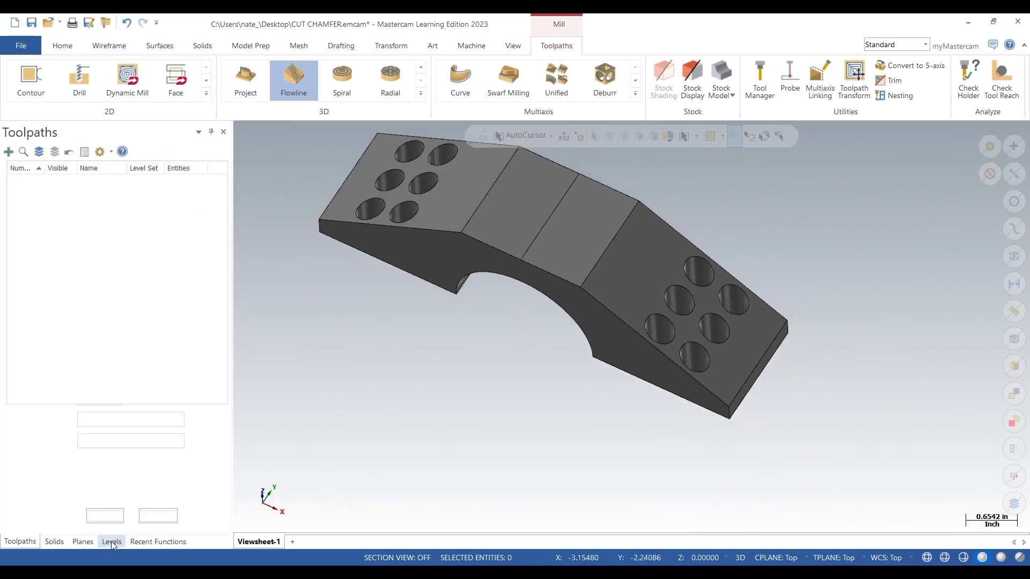
click(36, 209)
click(62, 183)
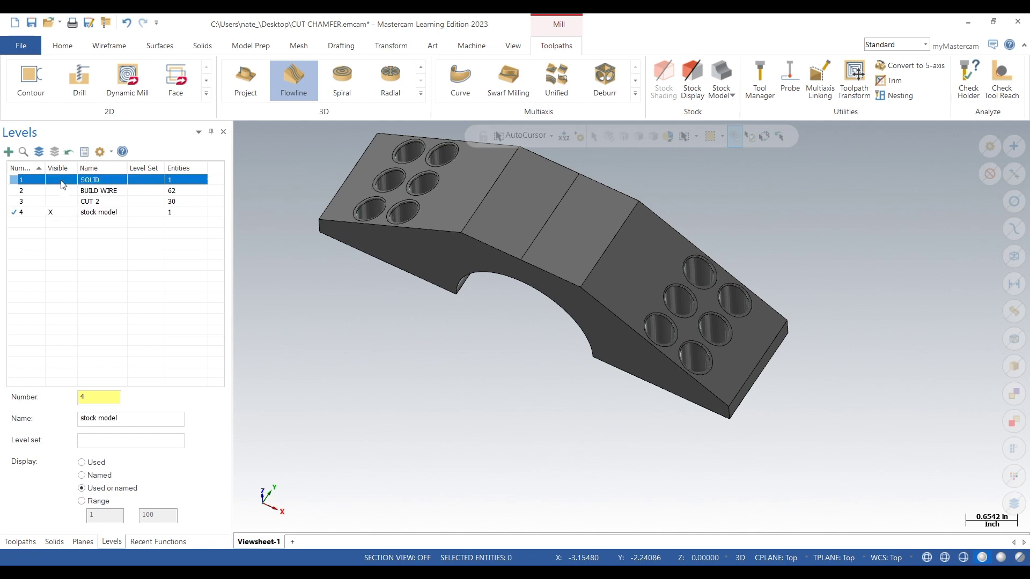
scroll(373, 365, down, 1)
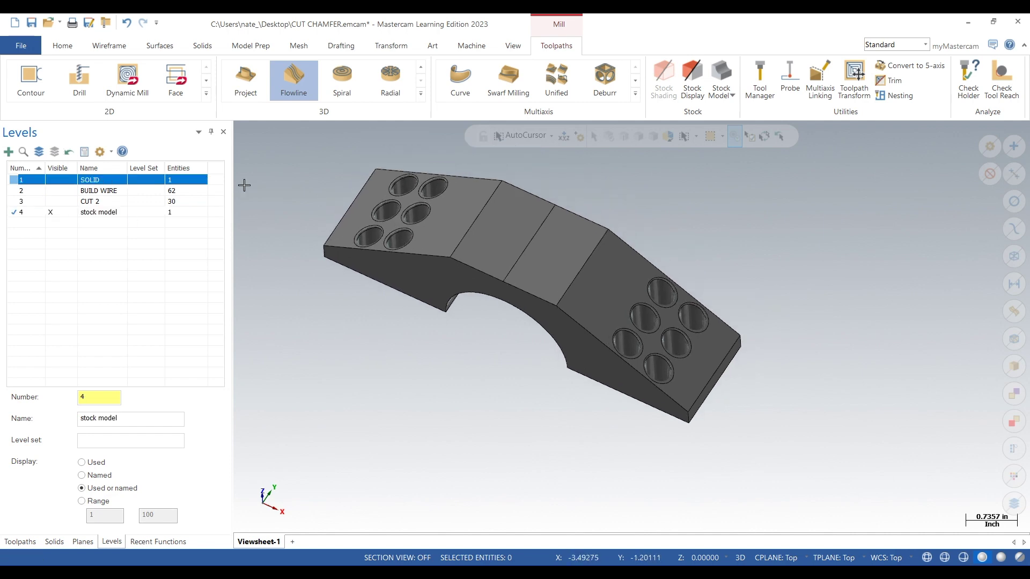
click(20, 542)
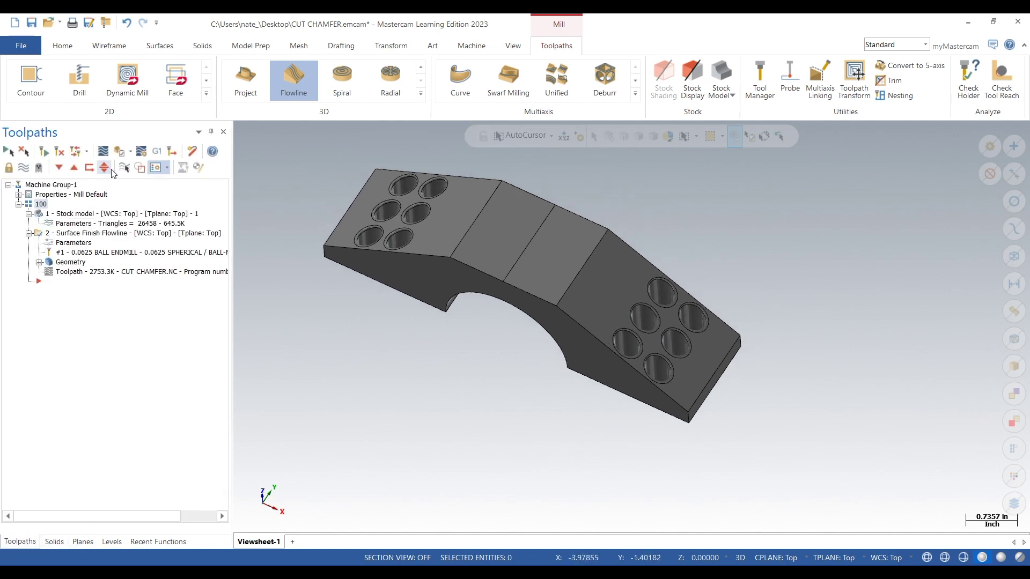
Verify the flowline toolpath in a maximized Simulator with the tool holder hidden
click(122, 154)
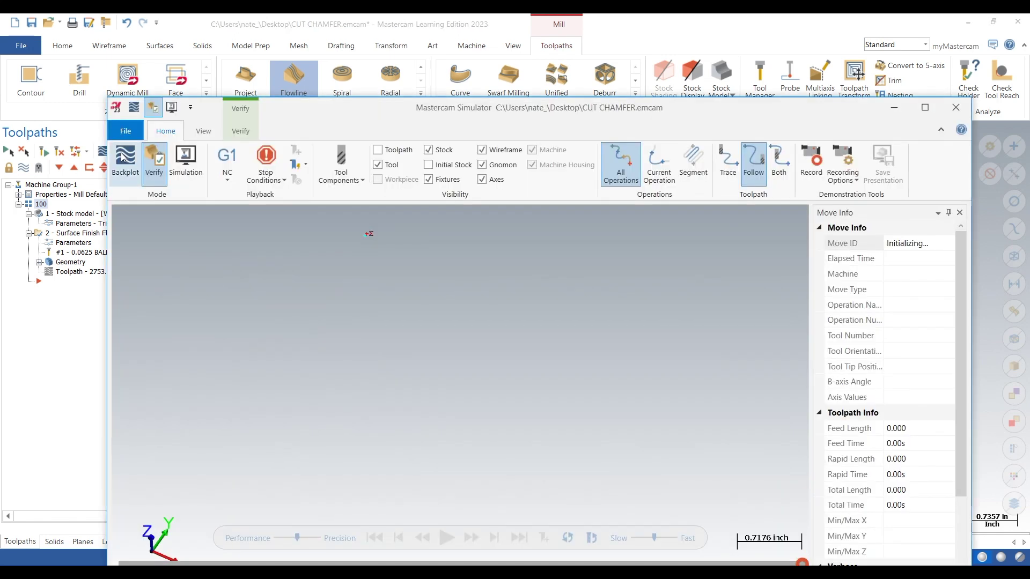
click(925, 108)
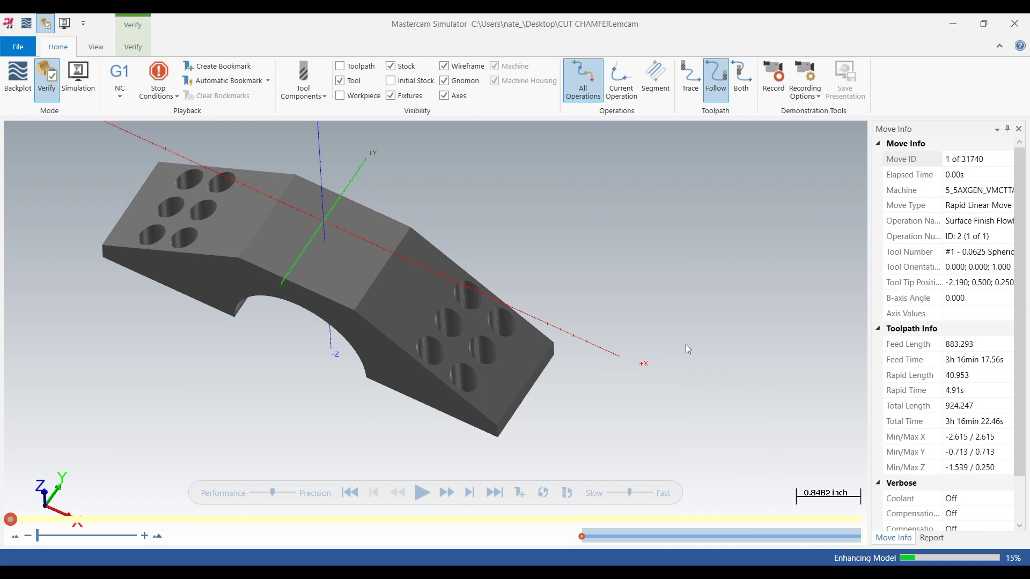
scroll(545, 300, down, 2)
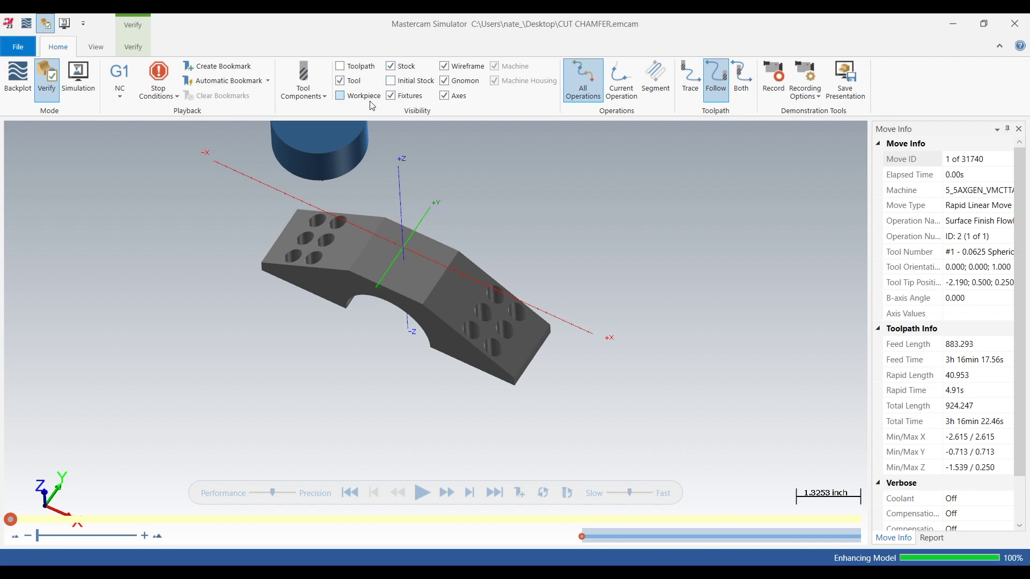
click(327, 97)
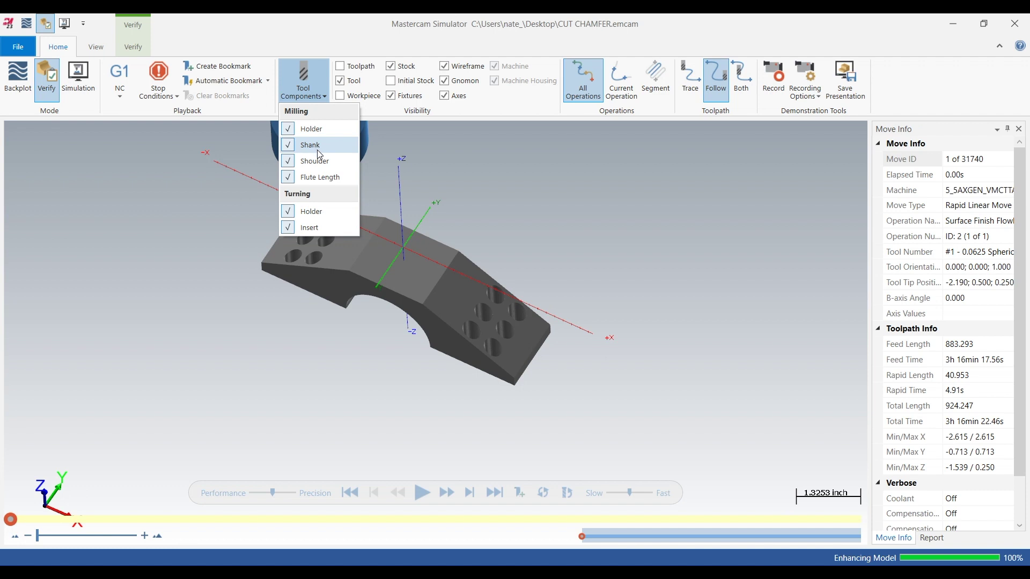
click(312, 130)
Rotate and zoom to frame the bracket, then bring up the Verify analysis tools
drag(555, 201, 293, 231)
middle_drag(293, 233, 409, 387)
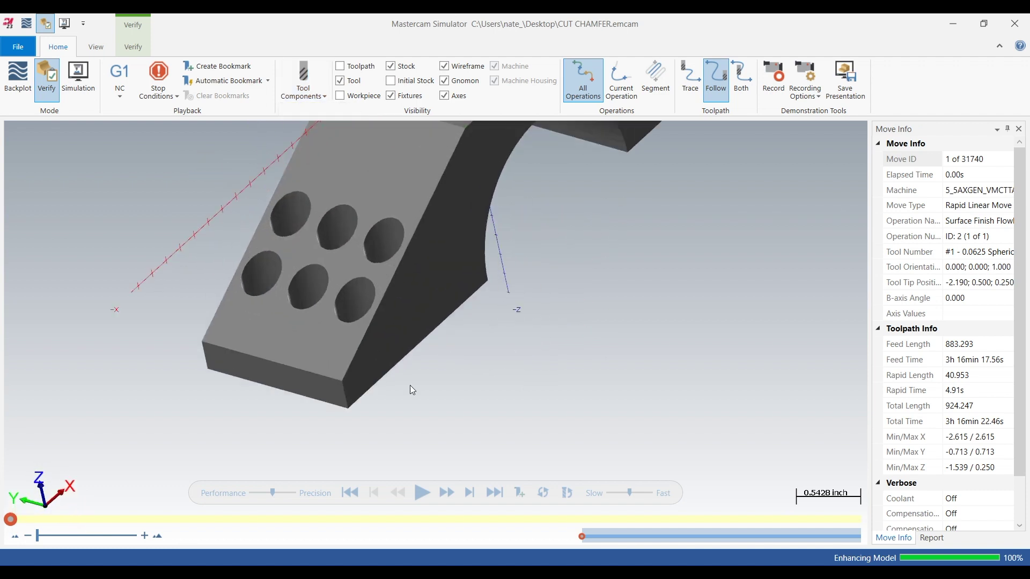
scroll(397, 381, down, 2)
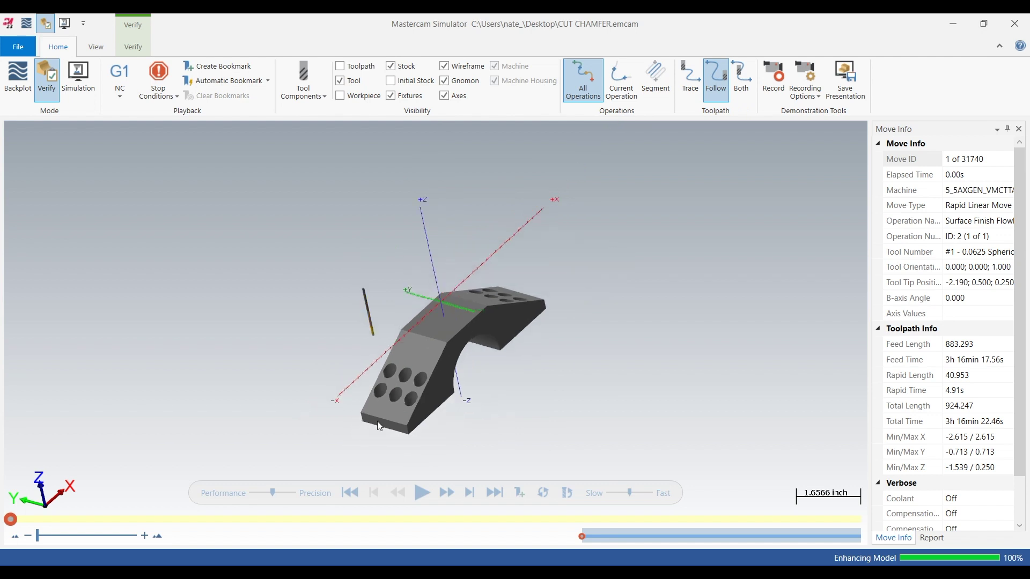
scroll(377, 420, down, 2)
click(135, 47)
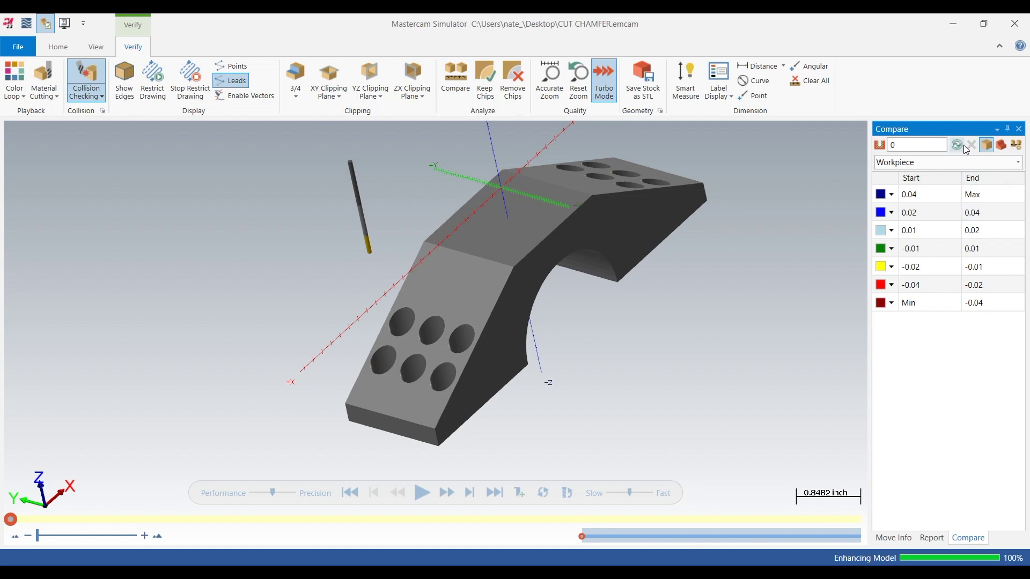
Try a first 0.005 green-band edit and compare run, then stop it and clear the colouring
click(920, 250)
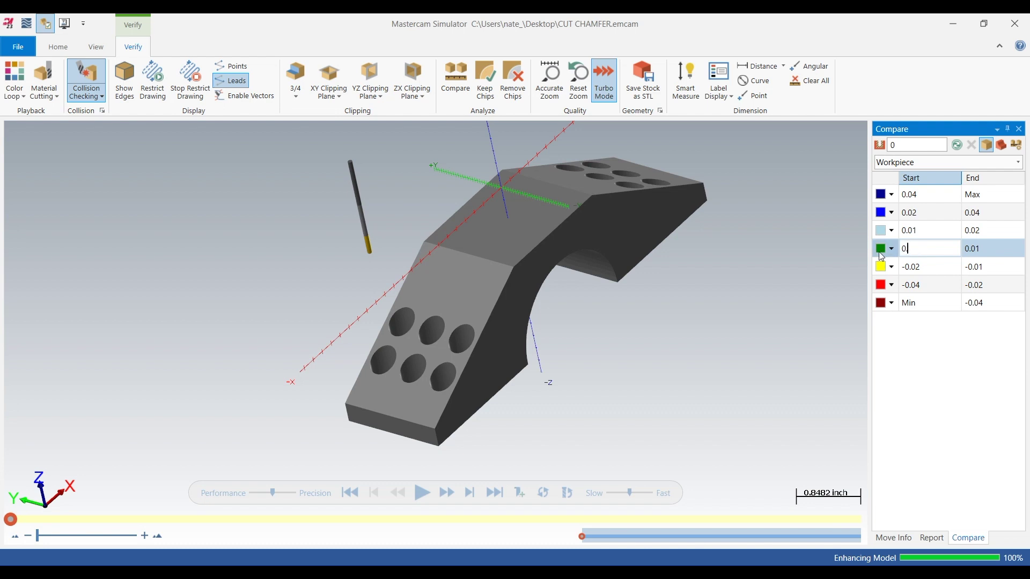
click(953, 235)
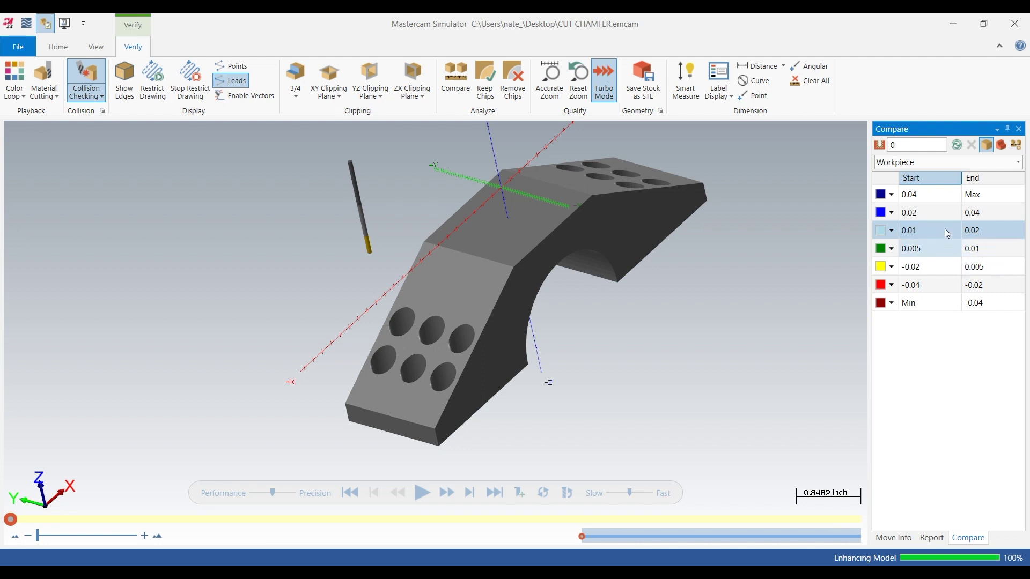
click(957, 146)
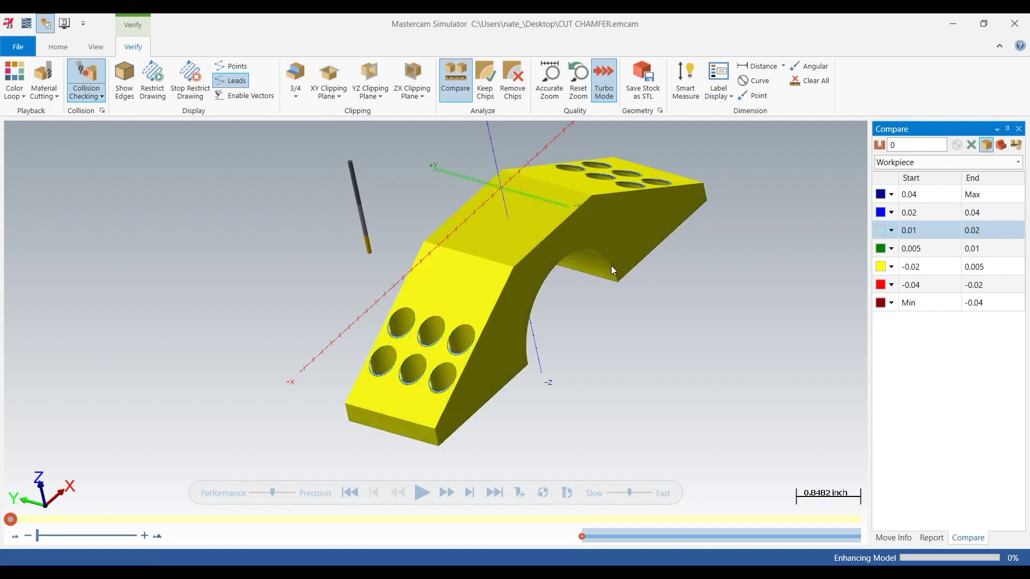
click(987, 146)
click(969, 147)
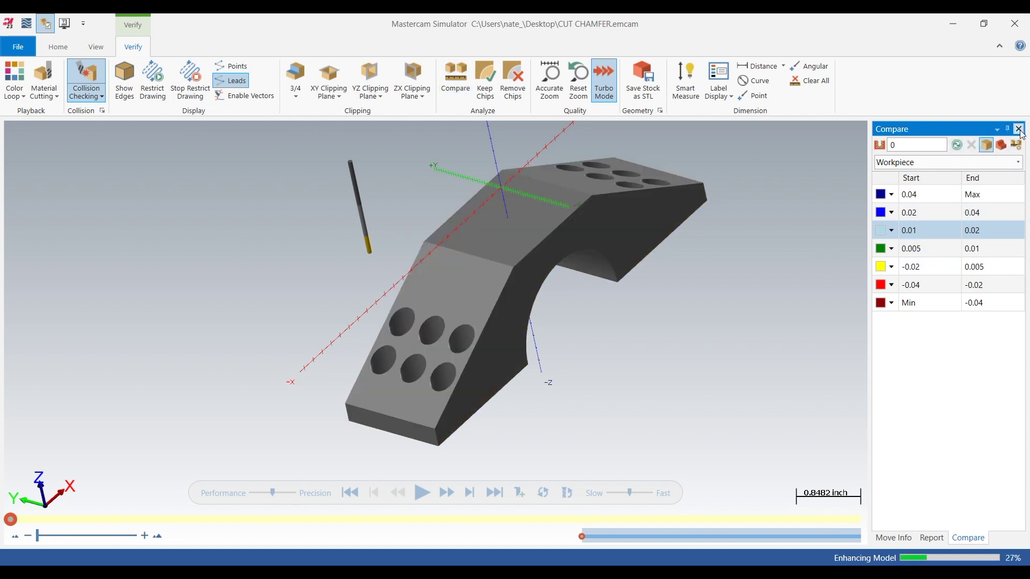
Set the green band from -0.005 to 0.005 and rerun the compare
click(929, 254)
double_click(923, 250)
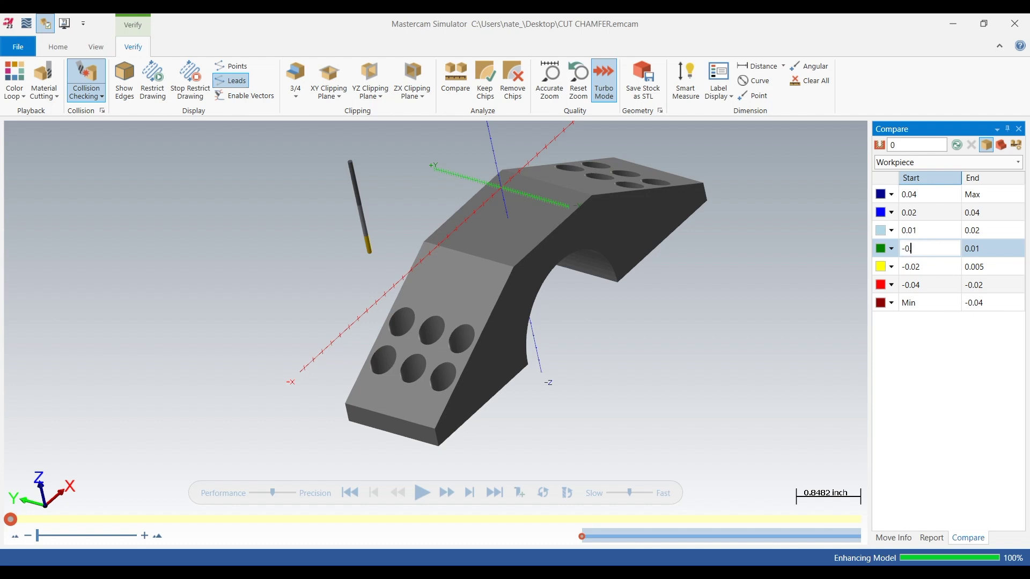
click(994, 254)
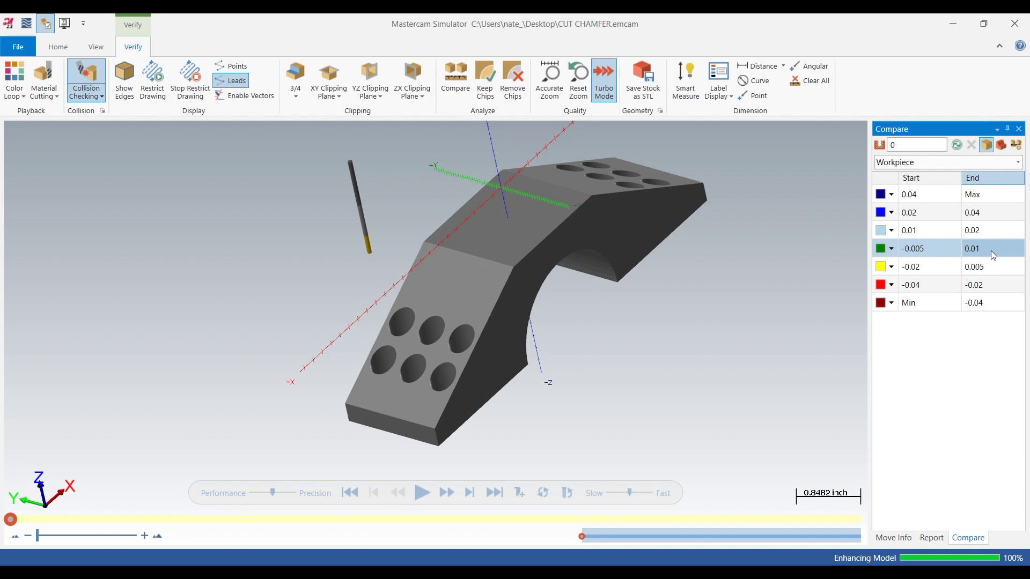
click(990, 249)
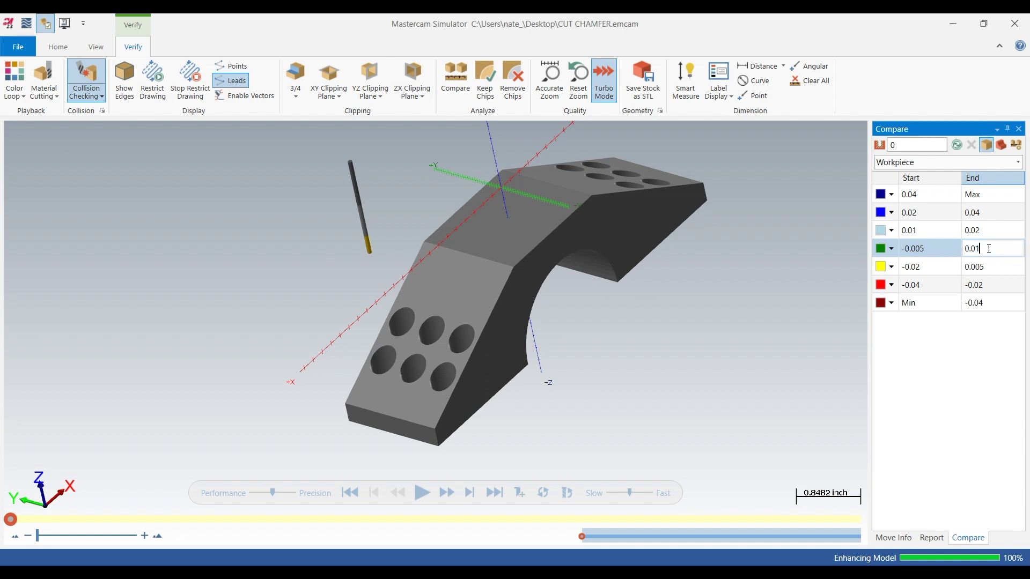
drag(979, 250, 961, 256)
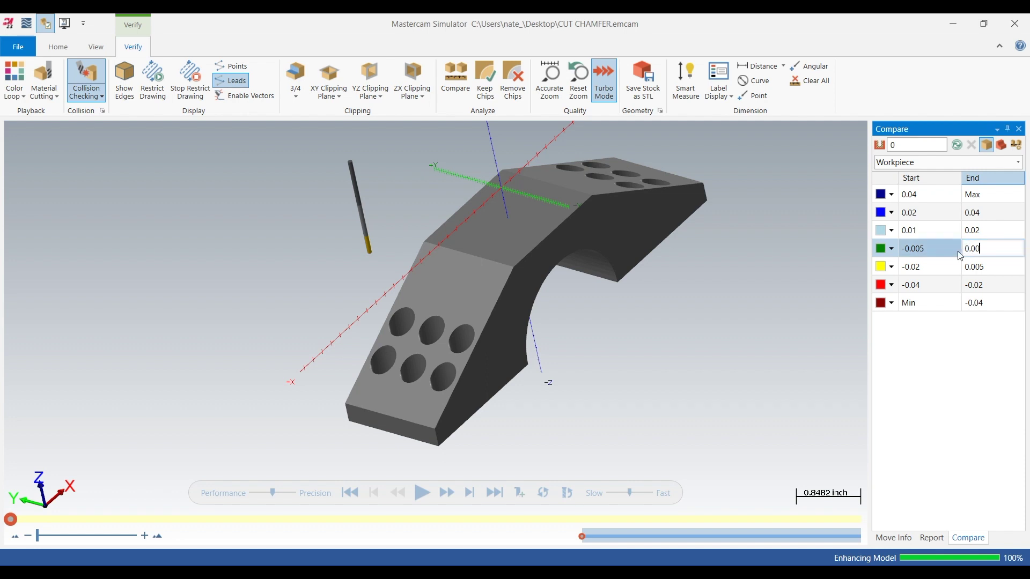
click(924, 232)
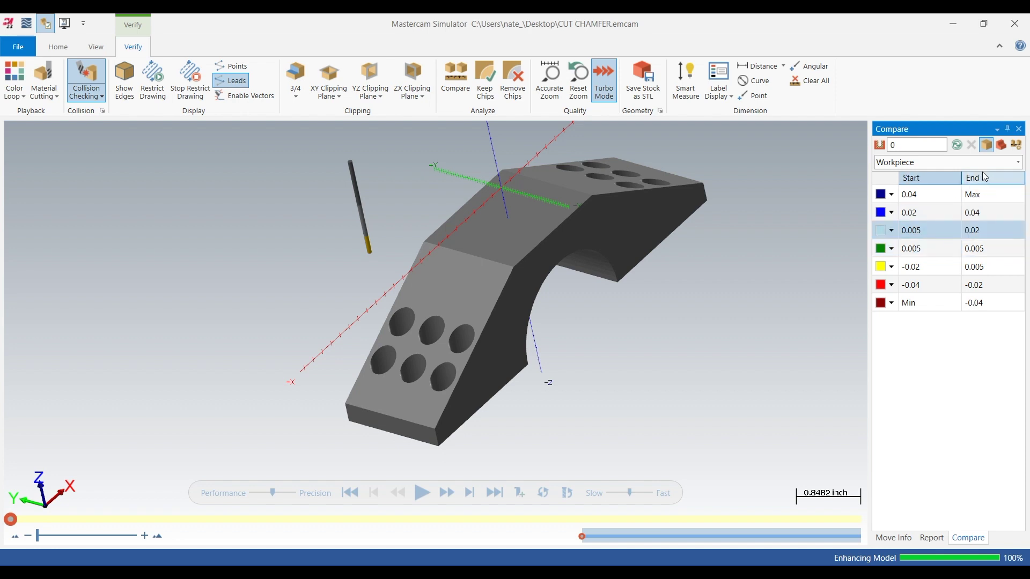
click(957, 147)
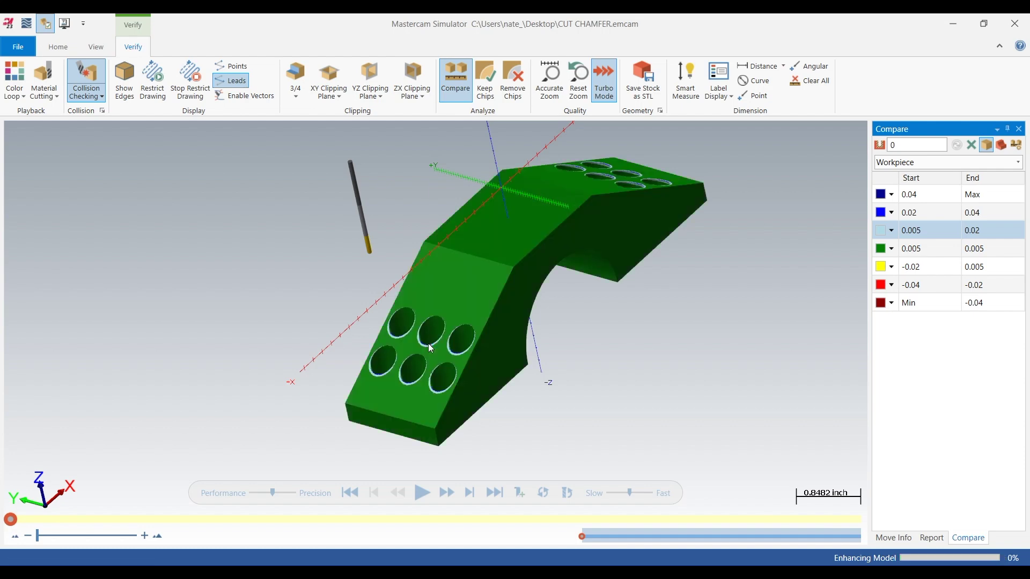
Play the deburr simulation slower, orbit onto the holes, and recompare to reveal the first yellow edge ring
scroll(434, 348, up, 5)
mouse_move(439, 337)
middle_down()
mouse_move(437, 319)
mouse_move(460, 345)
mouse_move(437, 328)
middle_up()
scroll(489, 290, down, 5)
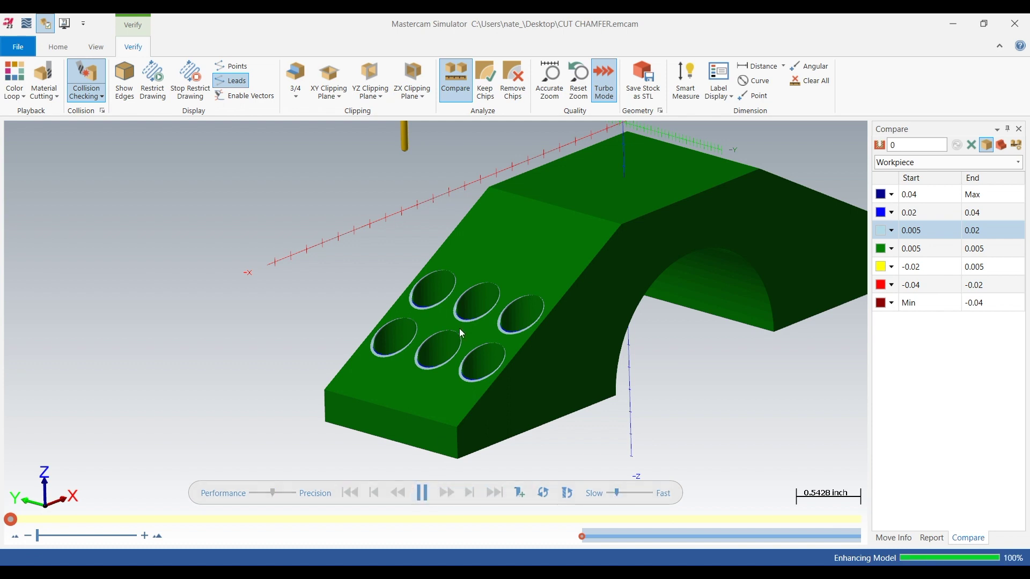
scroll(460, 279, up, 5)
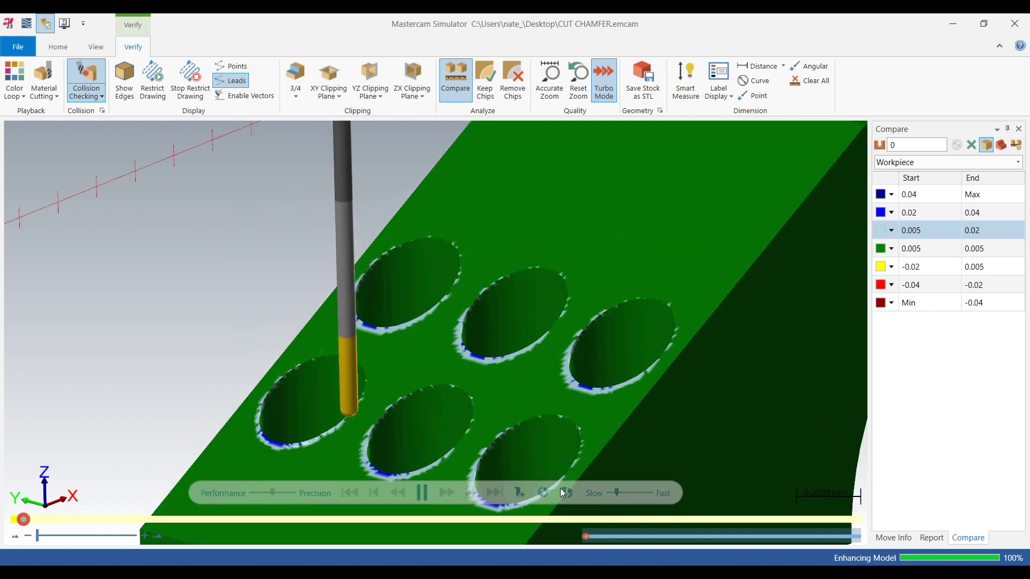
click(610, 494)
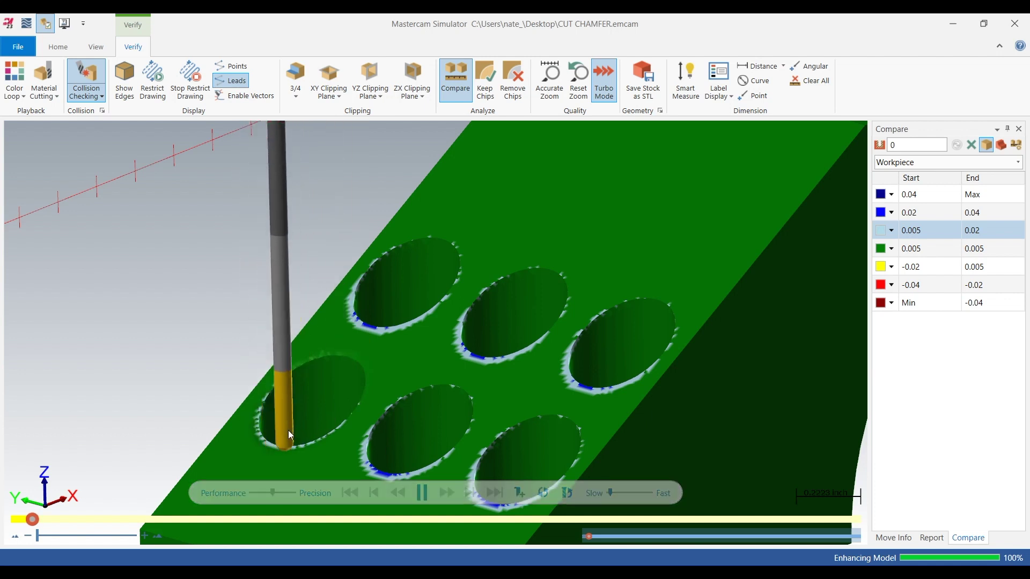
scroll(320, 410, up, 4)
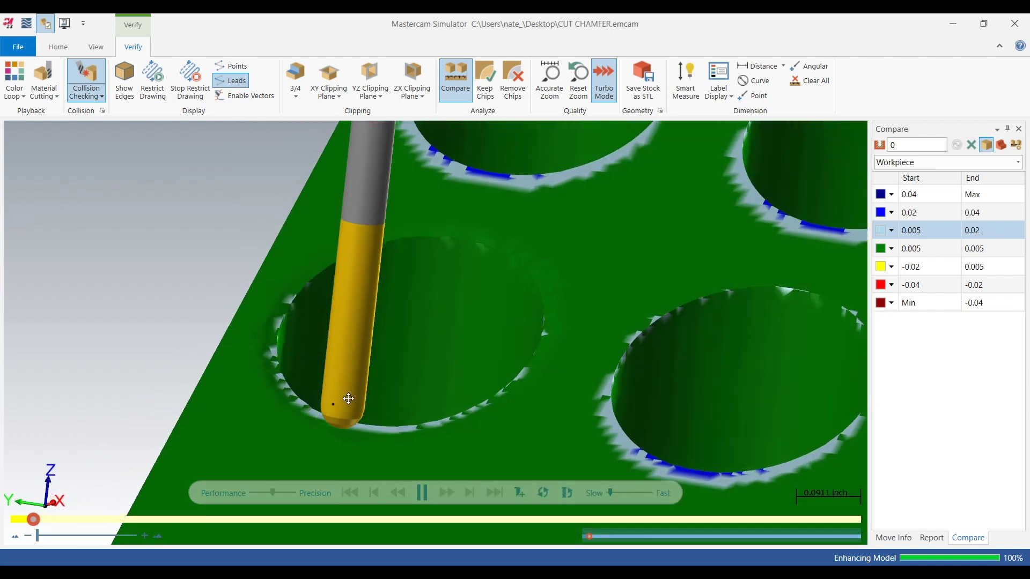
middle_drag(349, 398, 382, 385)
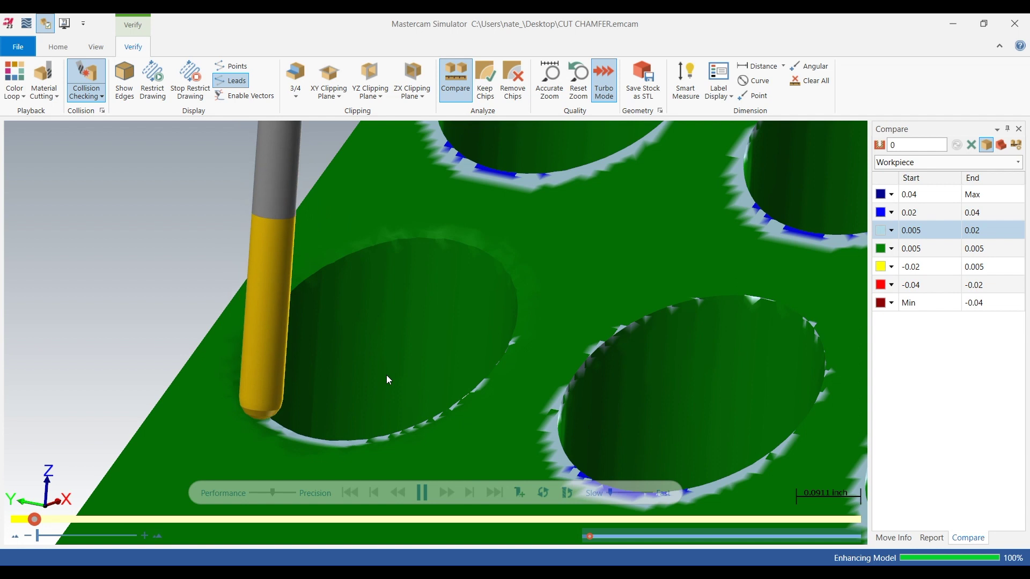
click(989, 148)
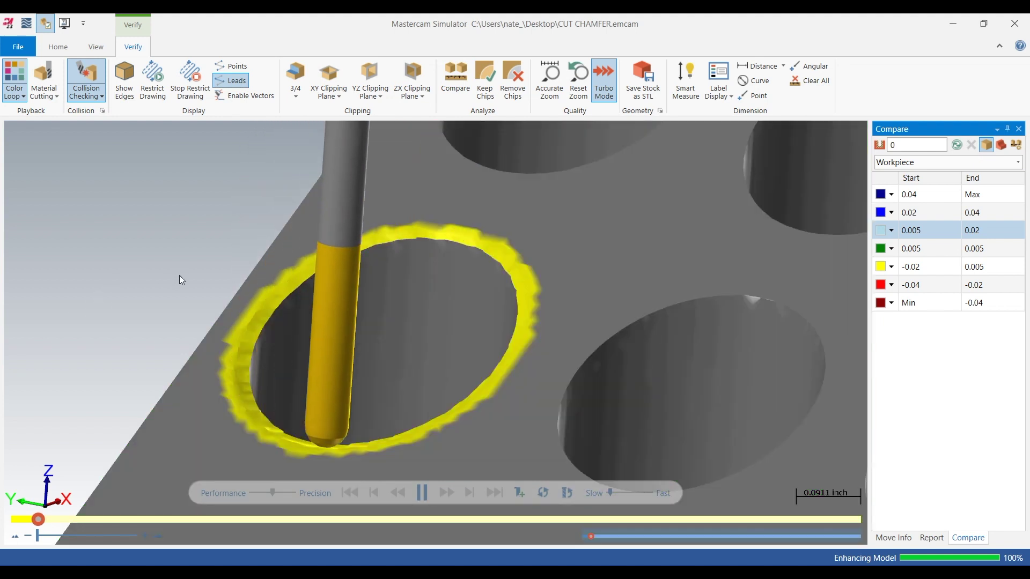
Speed playback toward Fast while orbiting the six near-face holes, then rerun the compare
drag(612, 493, 626, 491)
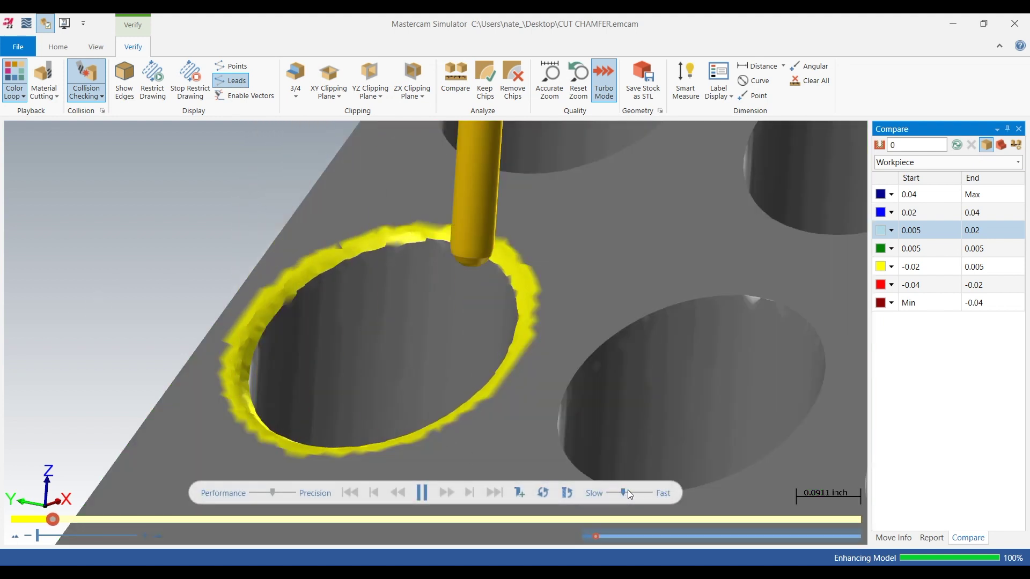
scroll(396, 369, down, 4)
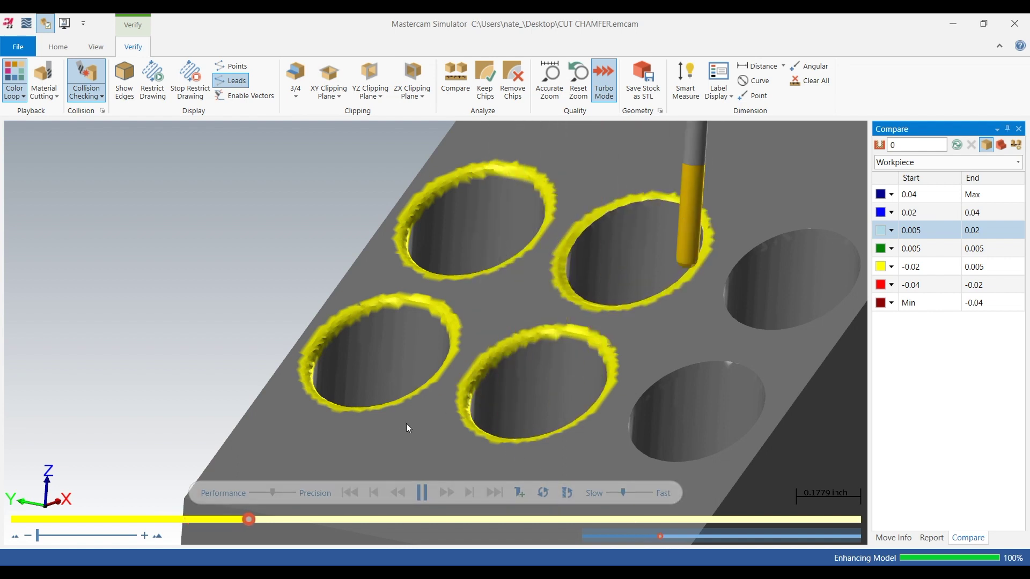
scroll(381, 352, down, 3)
scroll(588, 324, up, 2)
scroll(568, 329, up, 2)
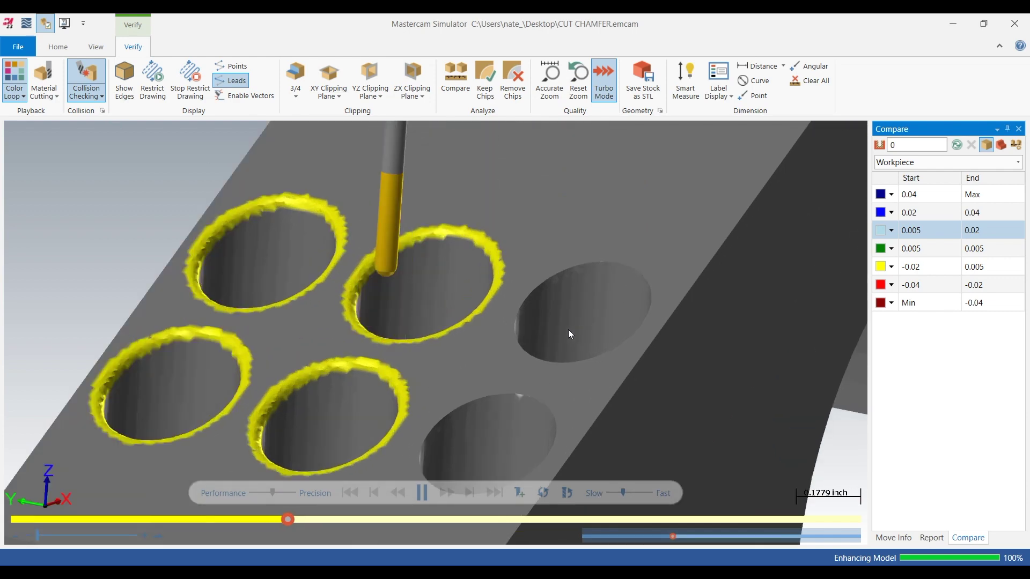
mouse_move(568, 330)
middle_down()
mouse_move(542, 352)
mouse_move(536, 344)
mouse_move(575, 322)
middle_up()
scroll(575, 322, down, 2)
scroll(542, 386, up, 2)
scroll(542, 386, up, 2)
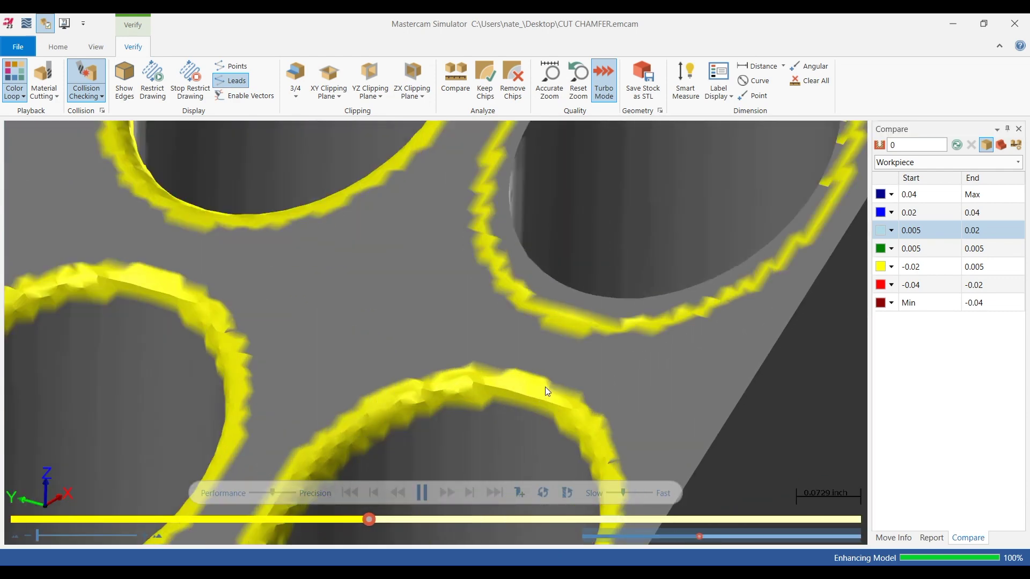
scroll(545, 387, down, 2)
click(957, 145)
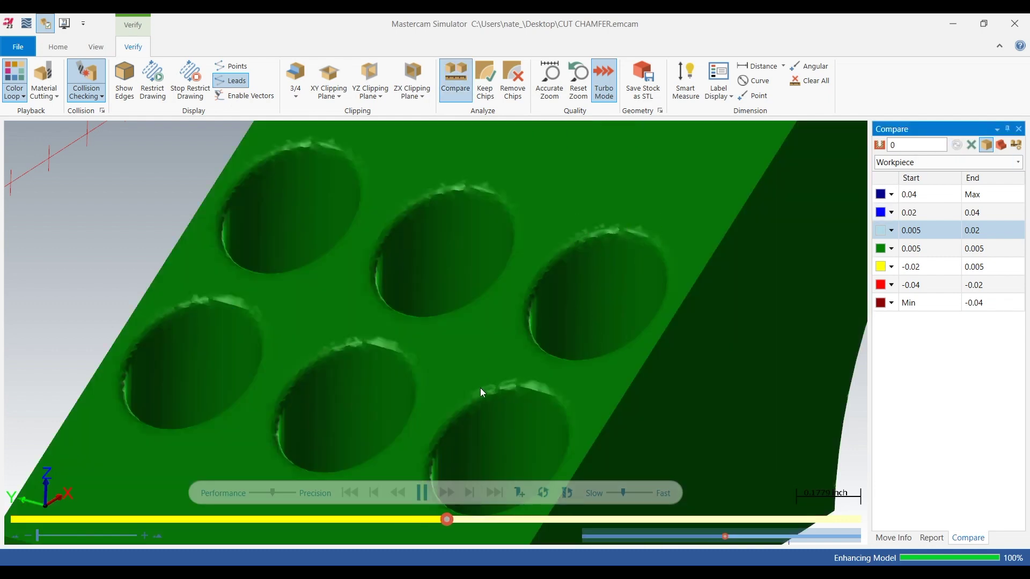
Orbit and zoom around the bracket while the deburr playback finishes, inspecting the green hole edges
scroll(483, 386, down, 5)
middle_drag(484, 385, 558, 344)
scroll(733, 351, up, 3)
scroll(671, 349, up, 3)
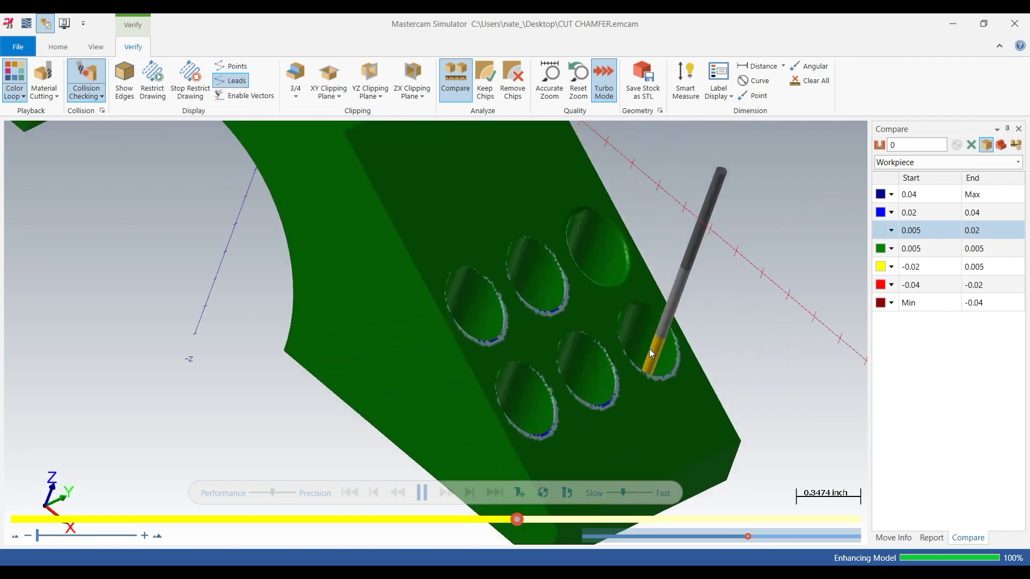
middle_drag(621, 356, 641, 346)
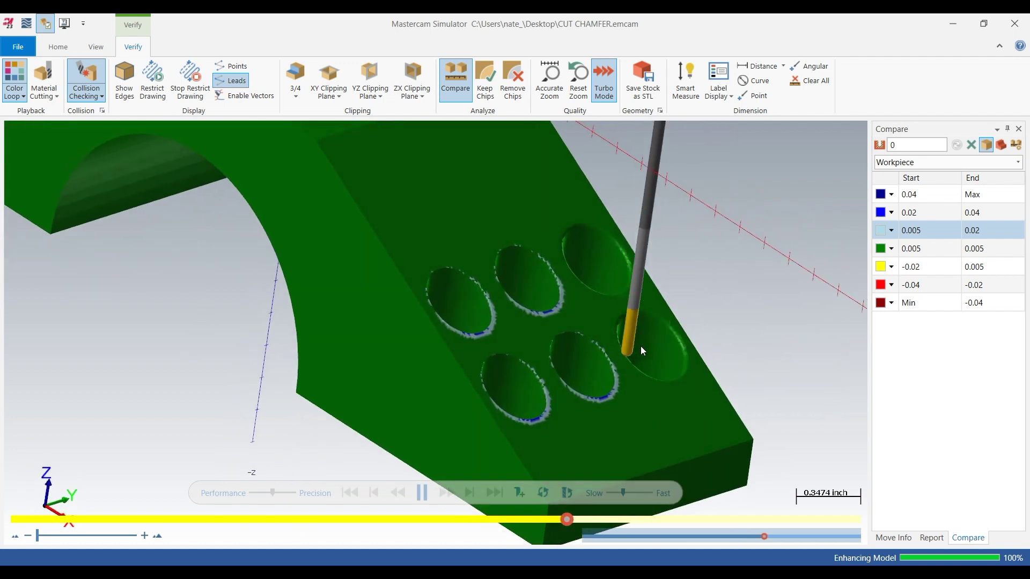
middle_drag(582, 262, 558, 290)
middle_drag(496, 310, 555, 332)
scroll(555, 336, down, 3)
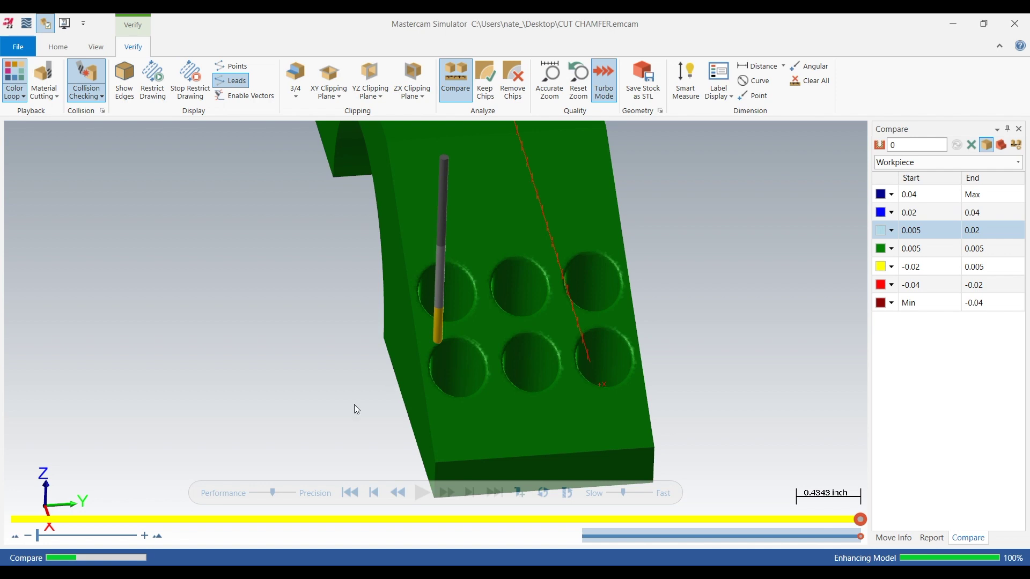
scroll(525, 359, up, 2)
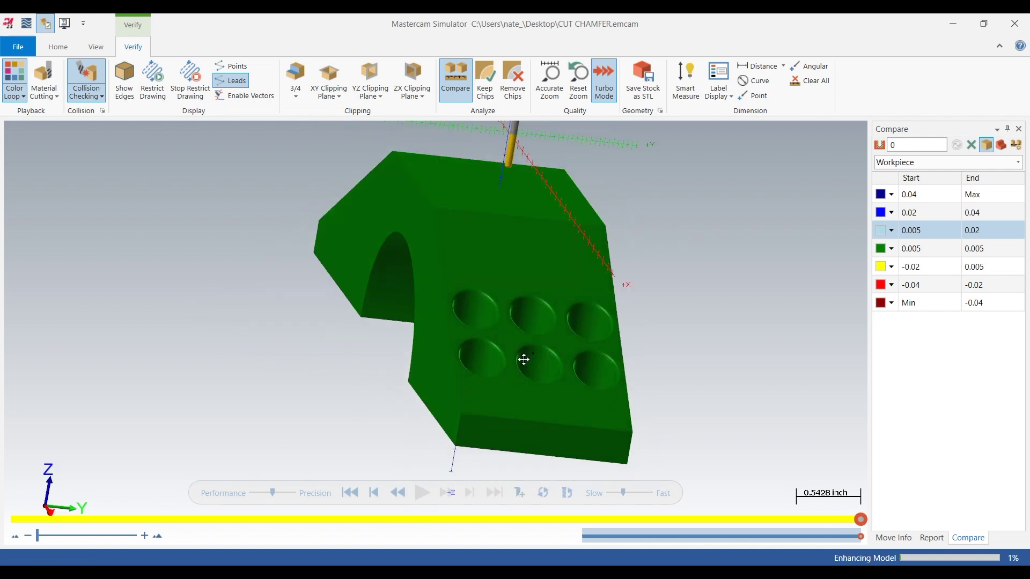
scroll(607, 312, up, 6)
scroll(608, 316, up, 1)
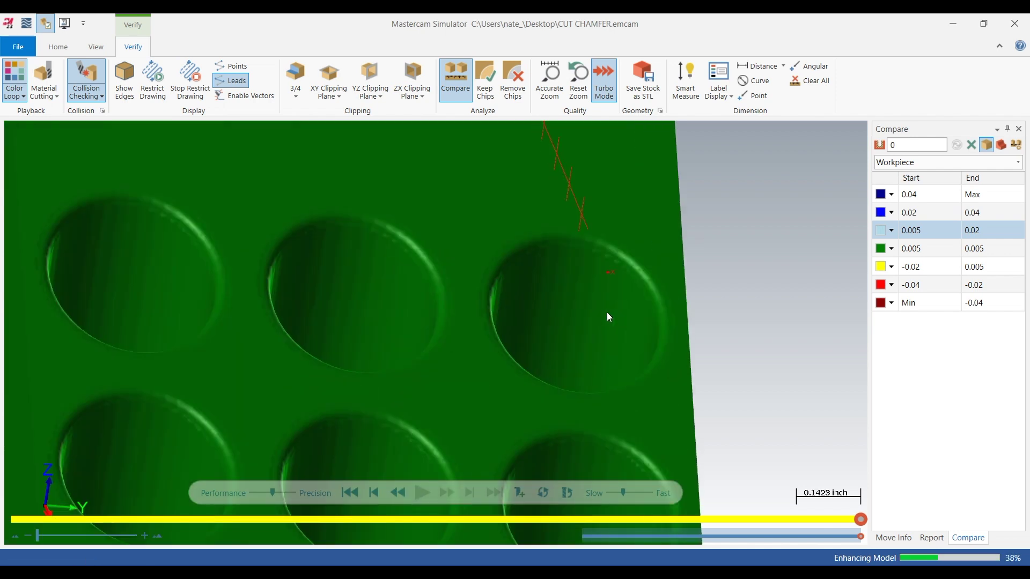
scroll(610, 317, down, 8)
middle_drag(379, 288, 627, 301)
scroll(494, 310, down, 2)
middle_drag(460, 320, 485, 308)
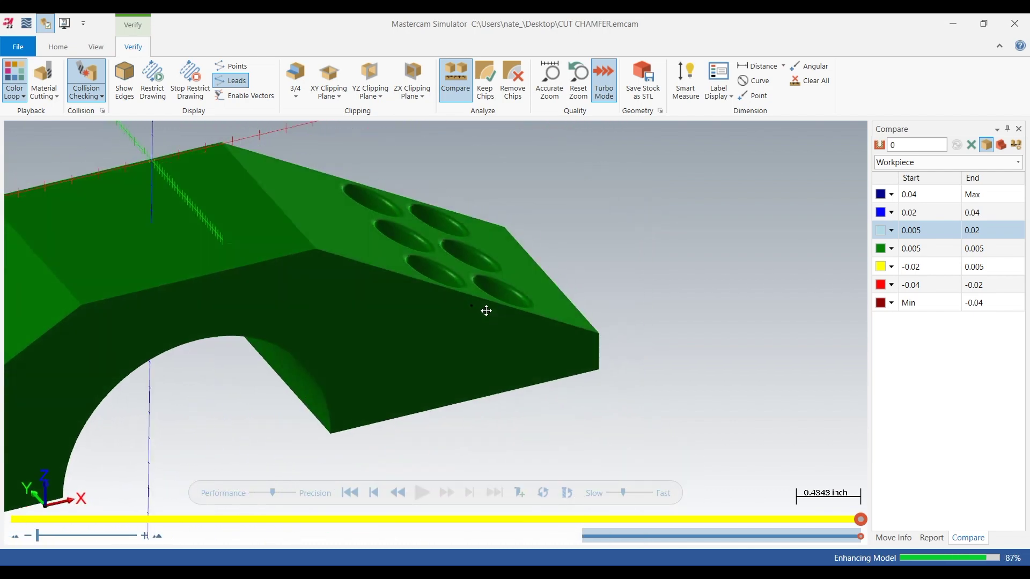
scroll(598, 294, down, 3)
scroll(162, 346, up, 3)
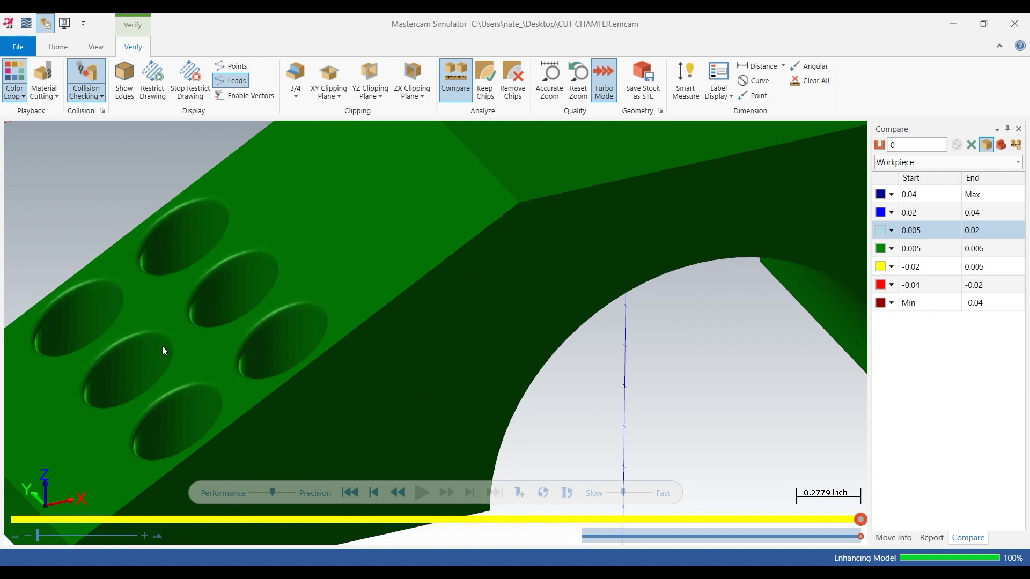
scroll(261, 374, down, 3)
scroll(225, 374, up, 4)
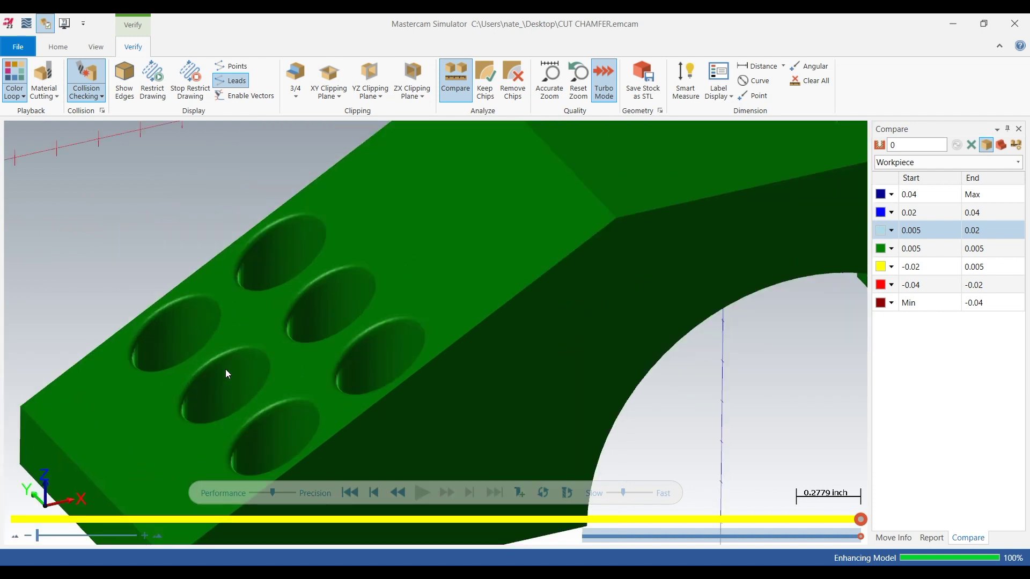
scroll(225, 369, down, 4)
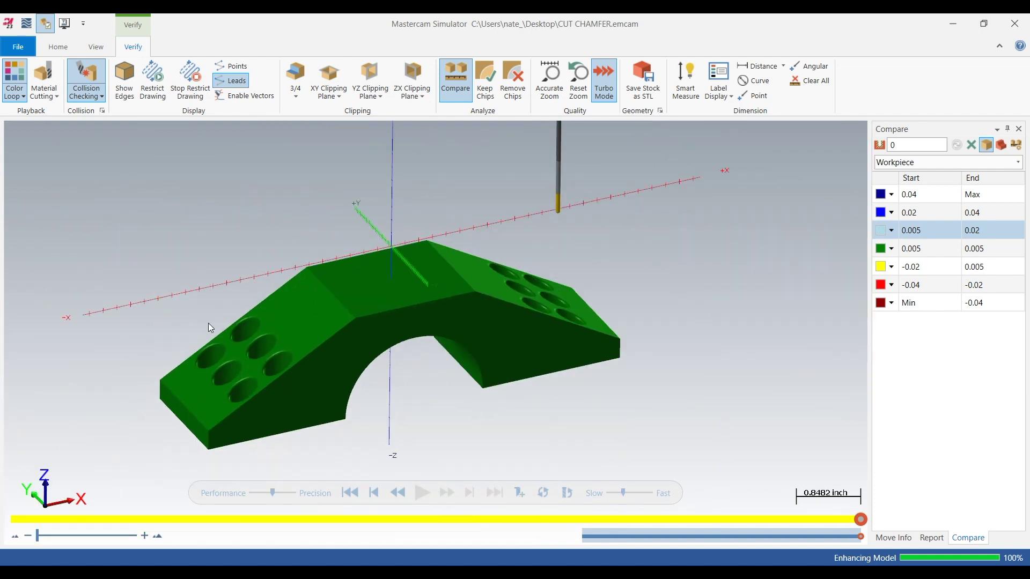
Return to Mastercam and turn on shaded stock display for the Stock model operation
click(953, 23)
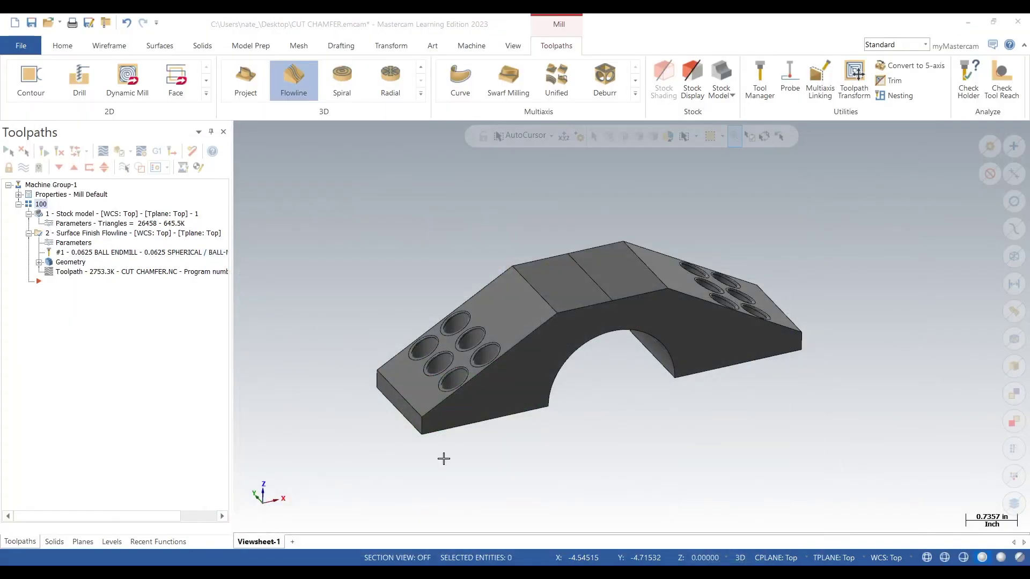
click(110, 233)
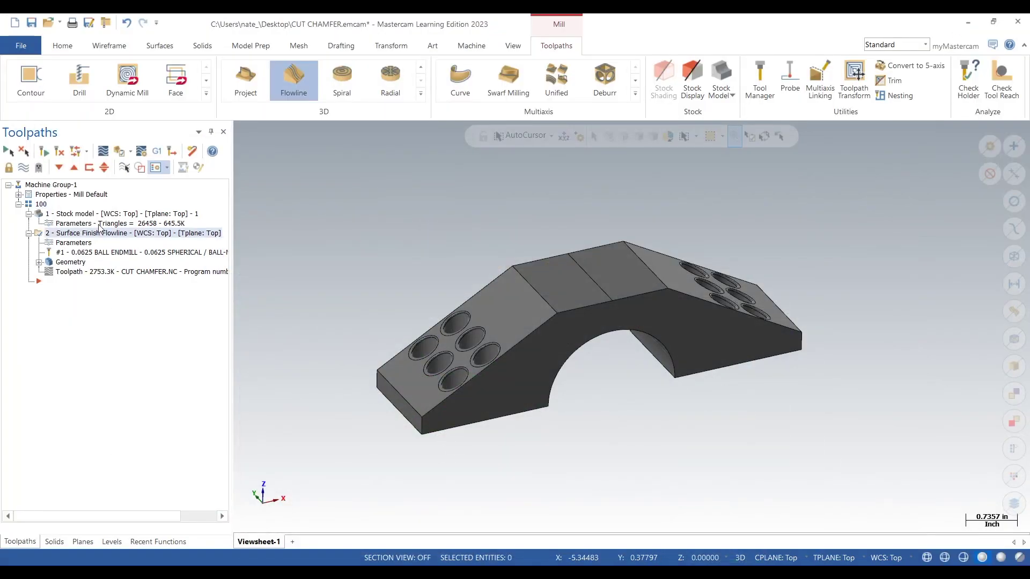
click(97, 213)
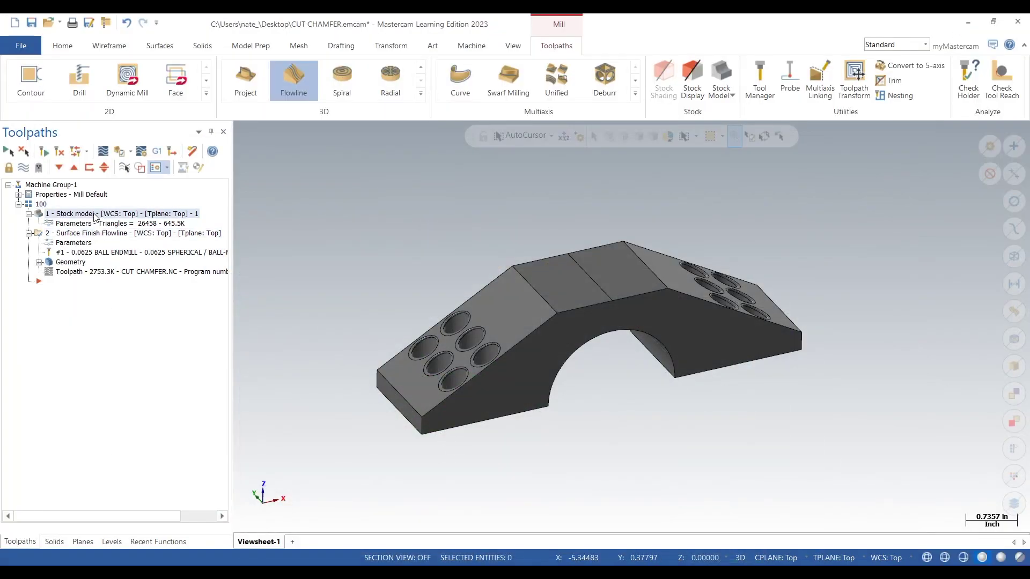
click(23, 167)
scroll(553, 369, up, 2)
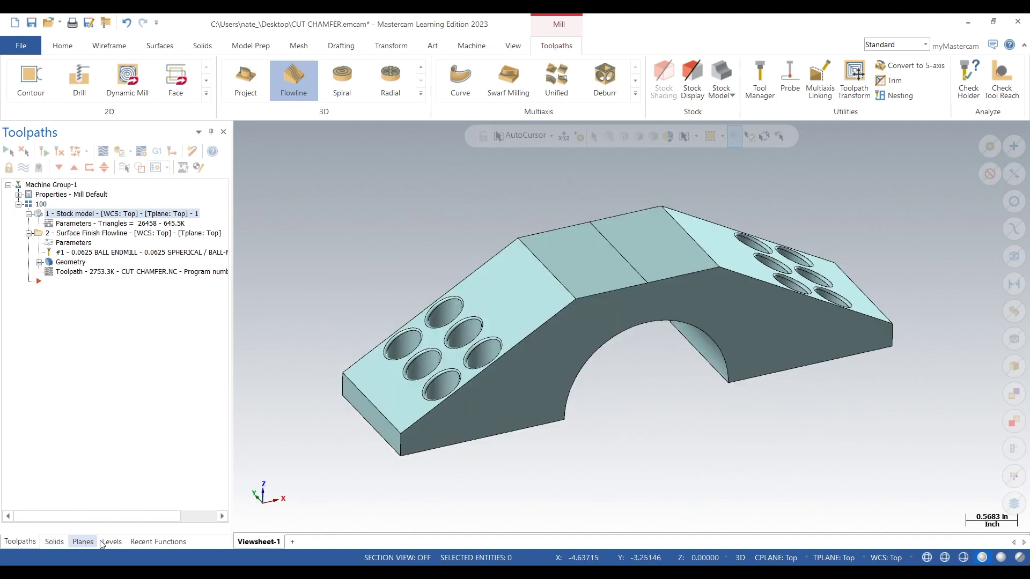
Hide the stock model level (level 4) in the Levels list
click(112, 542)
click(29, 181)
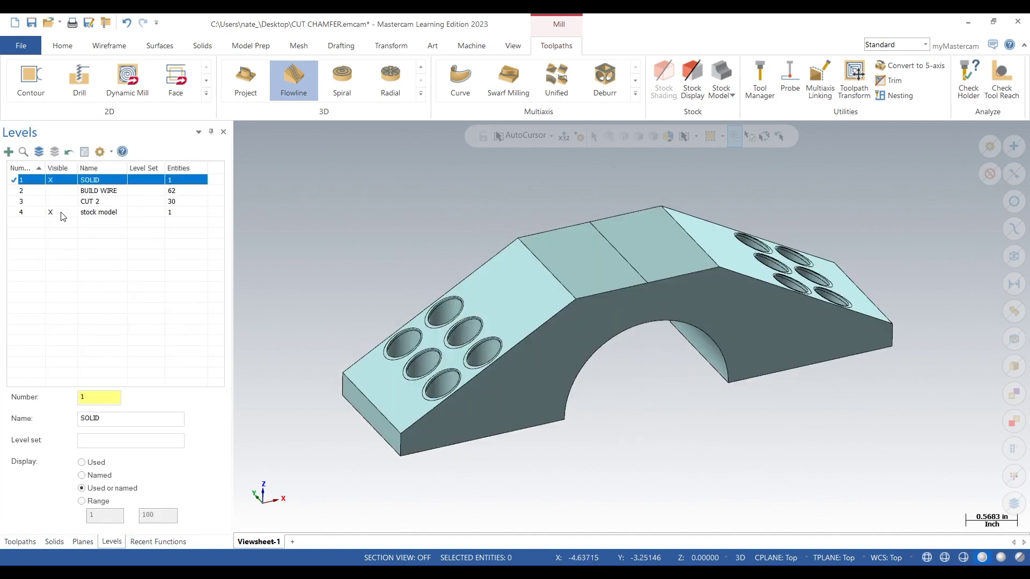
click(63, 213)
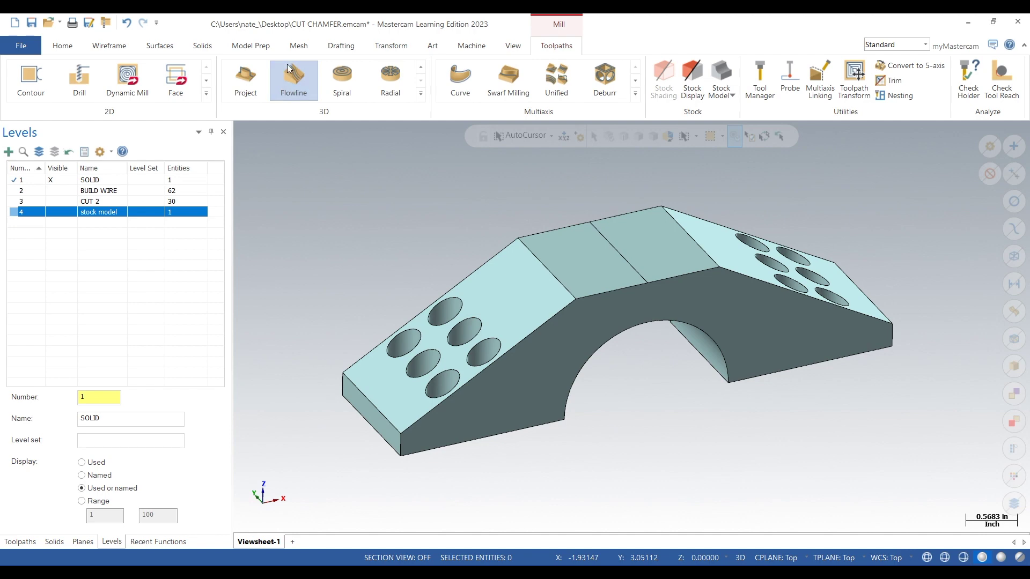
Start a Constant Fillet on the solid, cancel it, and return to the toolpath operations list
click(217, 46)
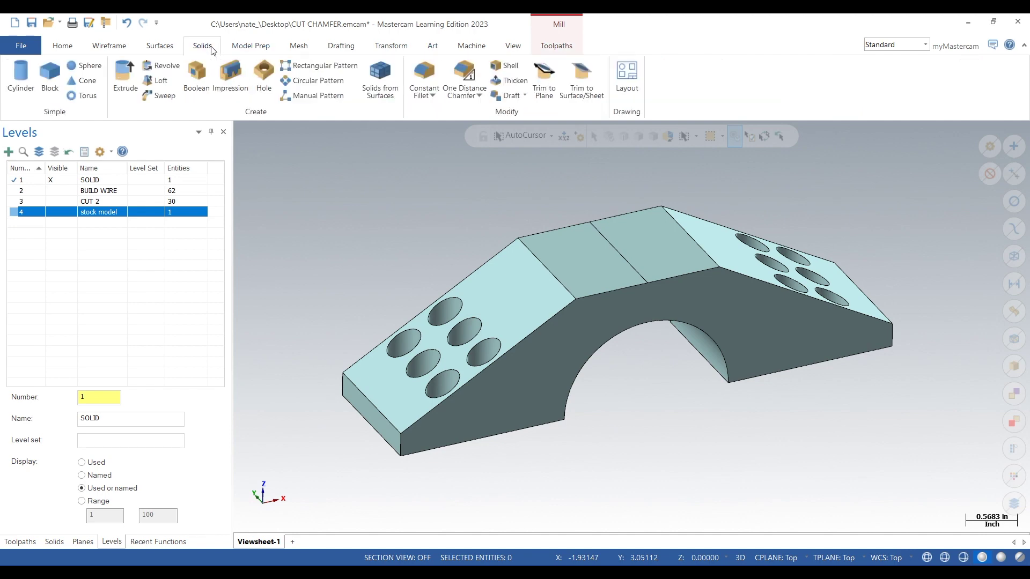
click(424, 75)
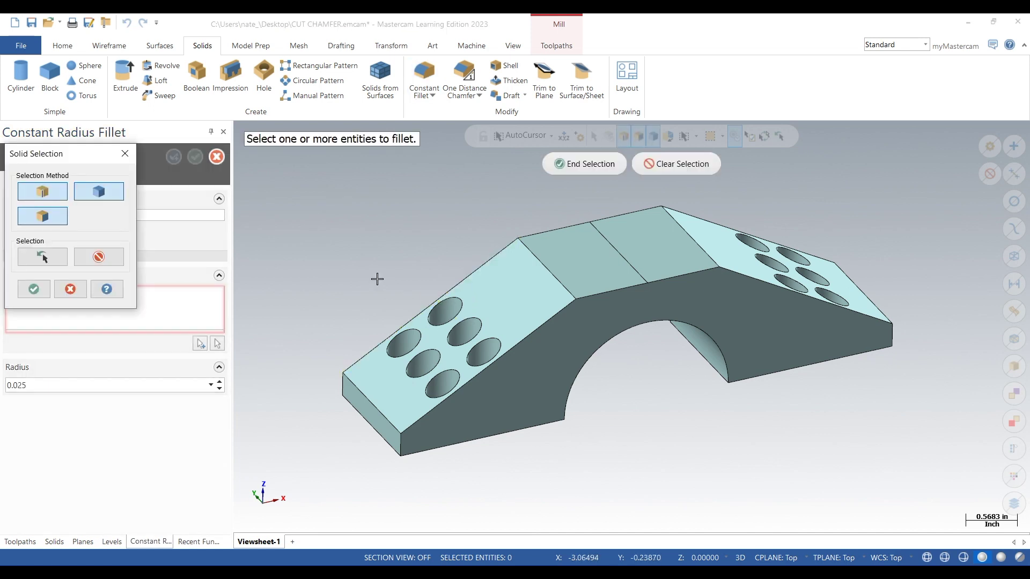
key(Escape)
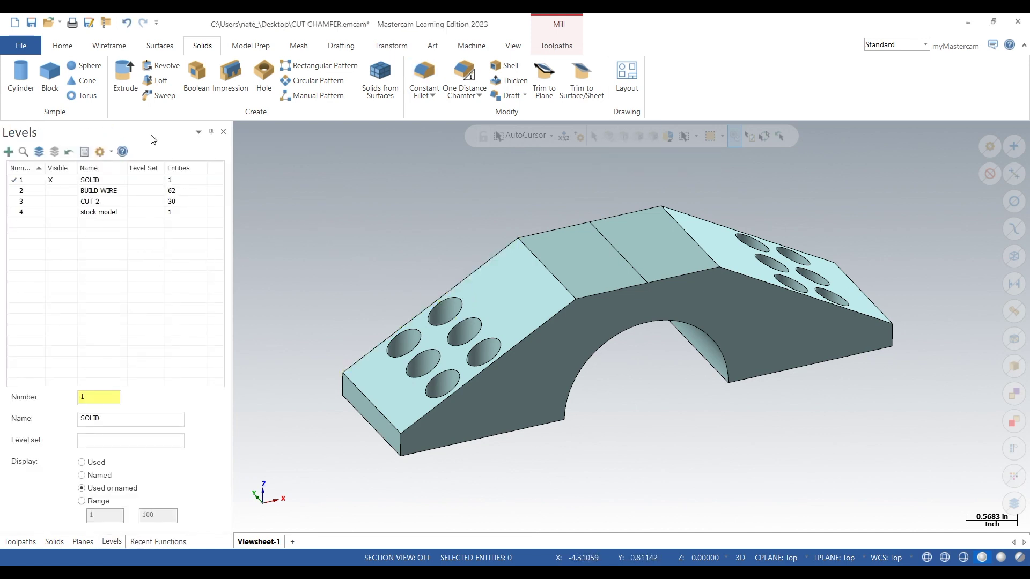
click(20, 542)
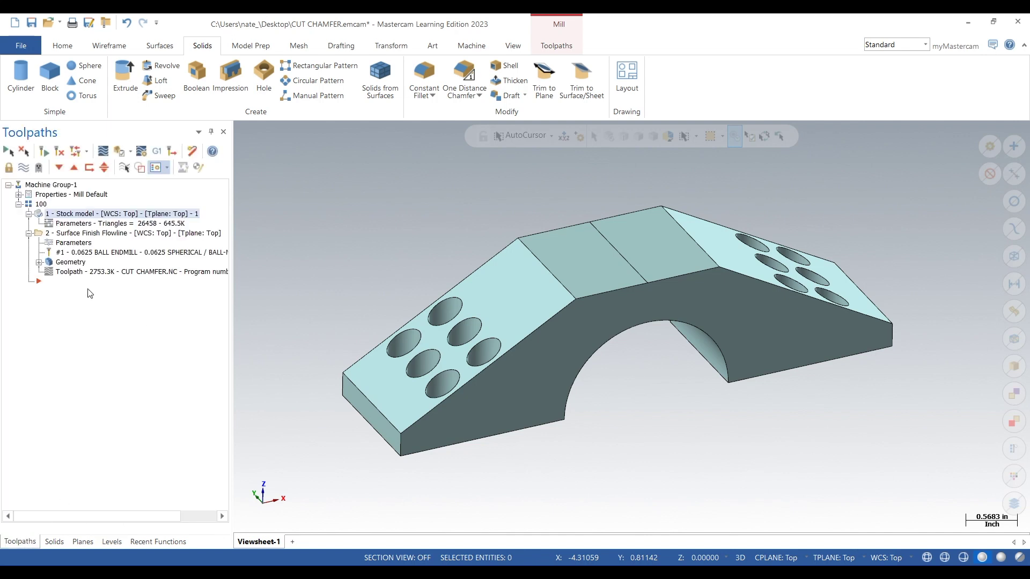
Start a new Flowline toolpath, make level 4 visible and active, and hide the SOLID level
click(553, 47)
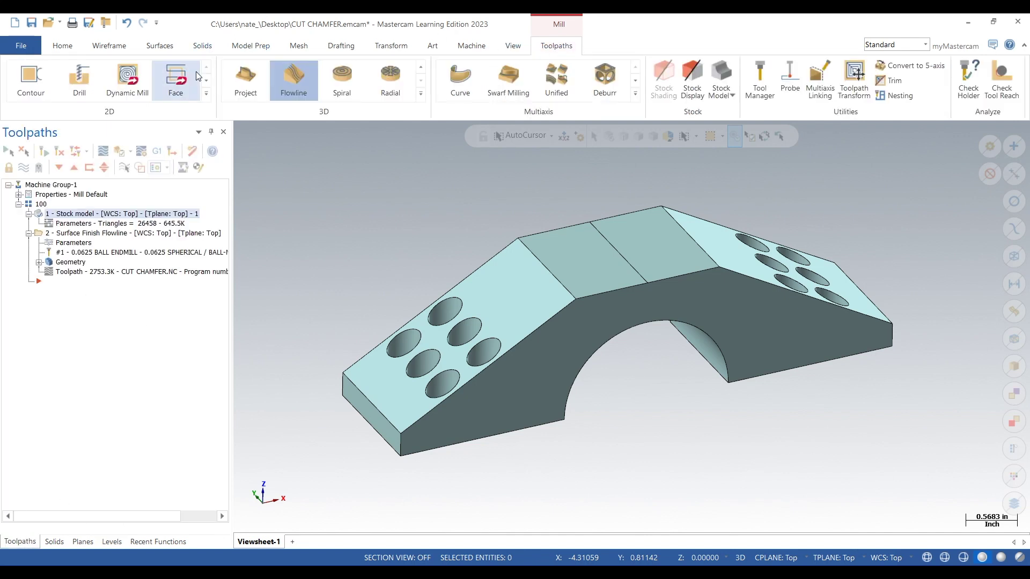
click(289, 84)
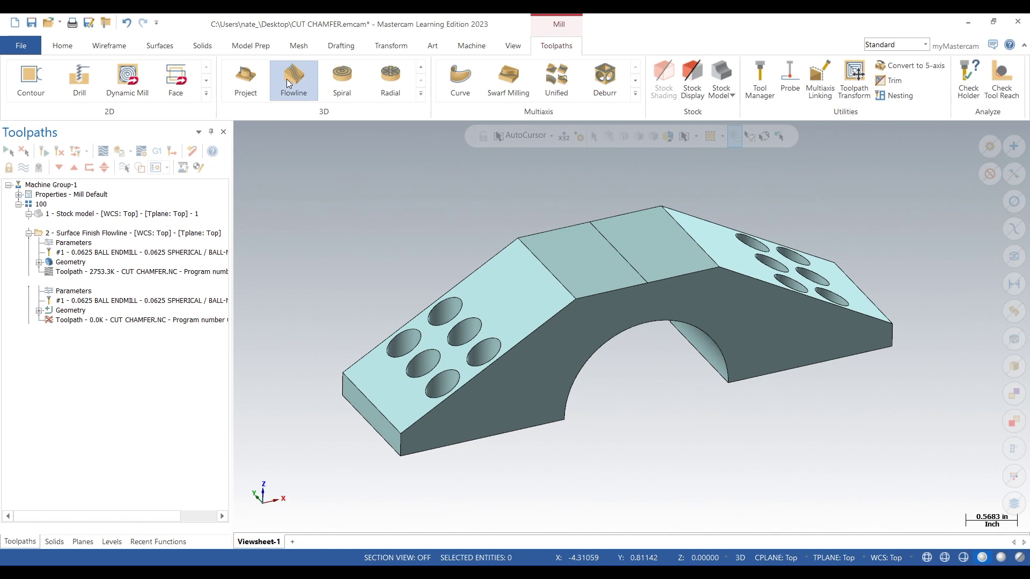
click(112, 542)
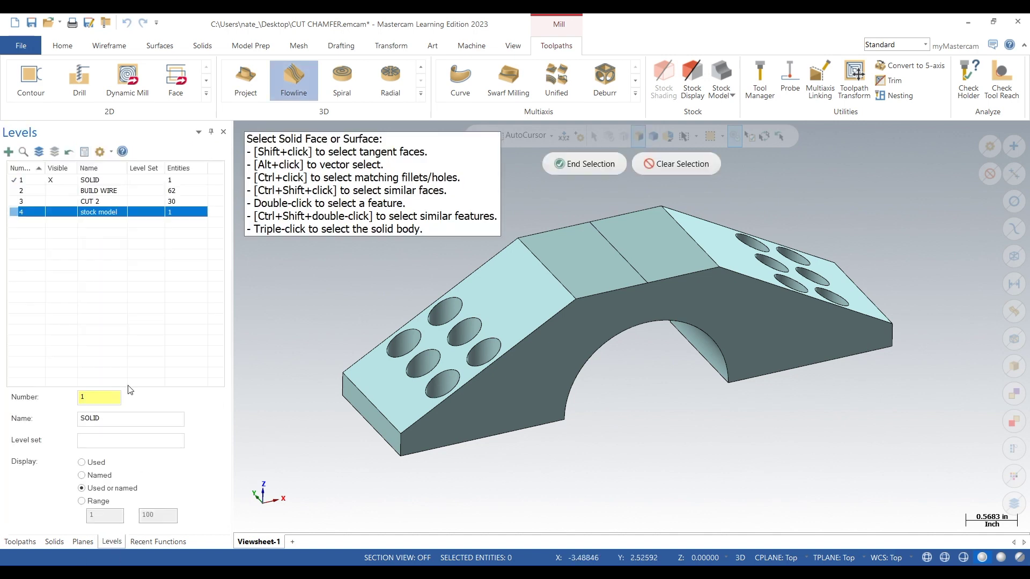
click(72, 214)
click(40, 213)
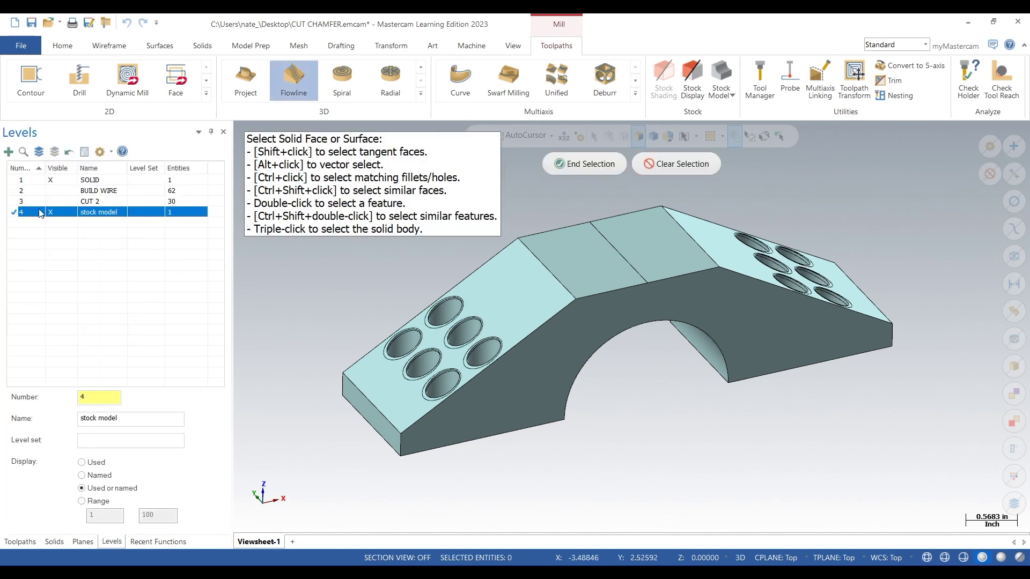
click(66, 182)
scroll(434, 357, up, 4)
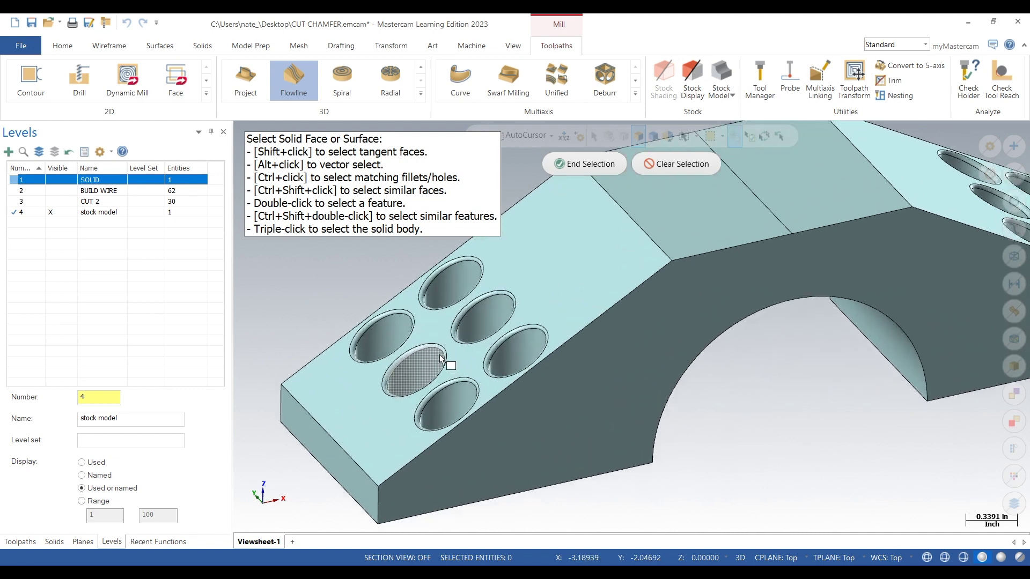
Pick the top face as flowline geometry, end selection, and discard the new operation
middle_drag(418, 419, 474, 395)
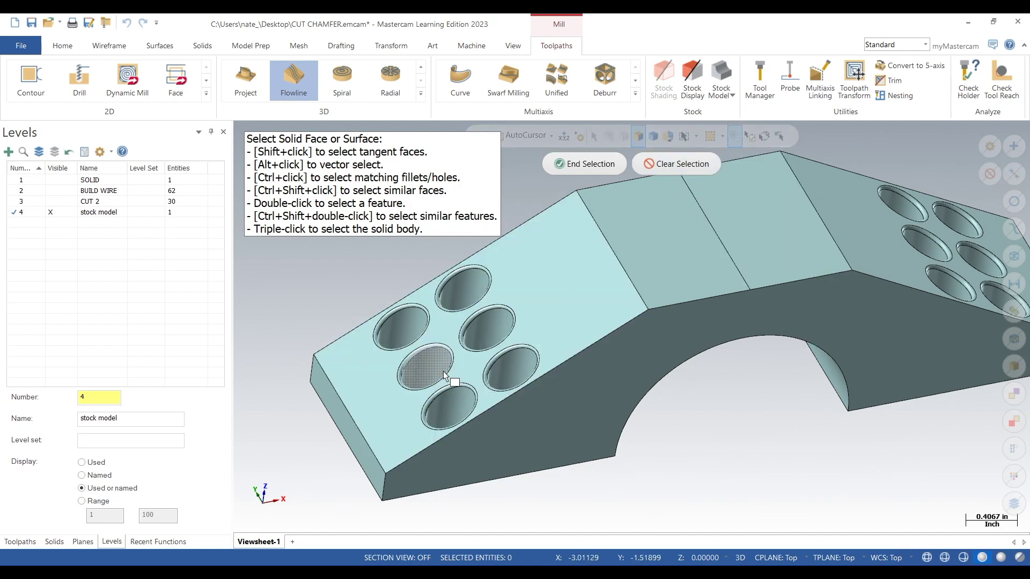
mouse_move(436, 375)
middle_down()
mouse_move(344, 361)
mouse_move(455, 327)
middle_up()
click(455, 327)
key(Escape)
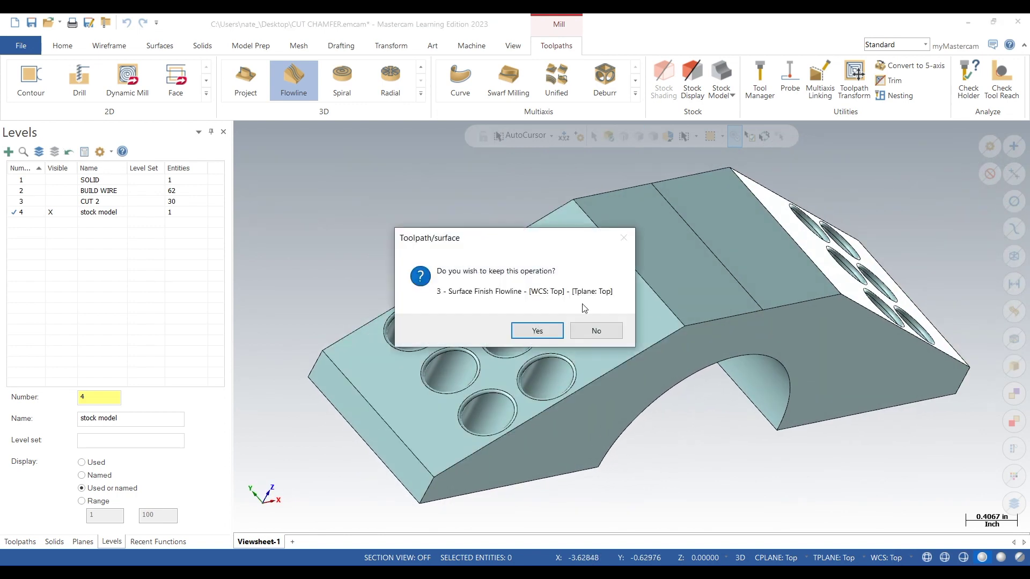
click(593, 331)
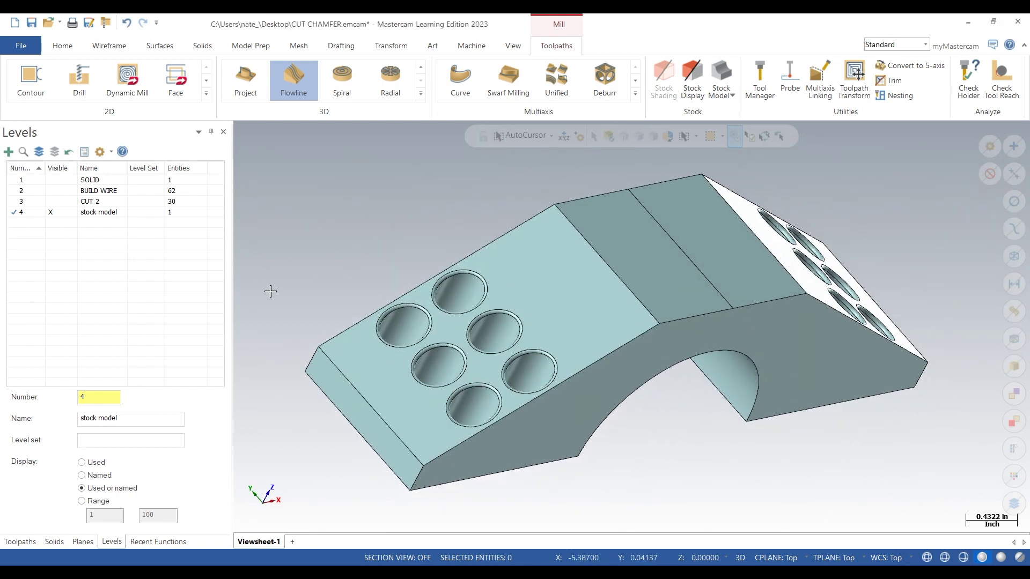
Bring back the Toolpaths operations list and rotate the view to the bracket's opposite side
click(19, 542)
scroll(290, 292, down, 4)
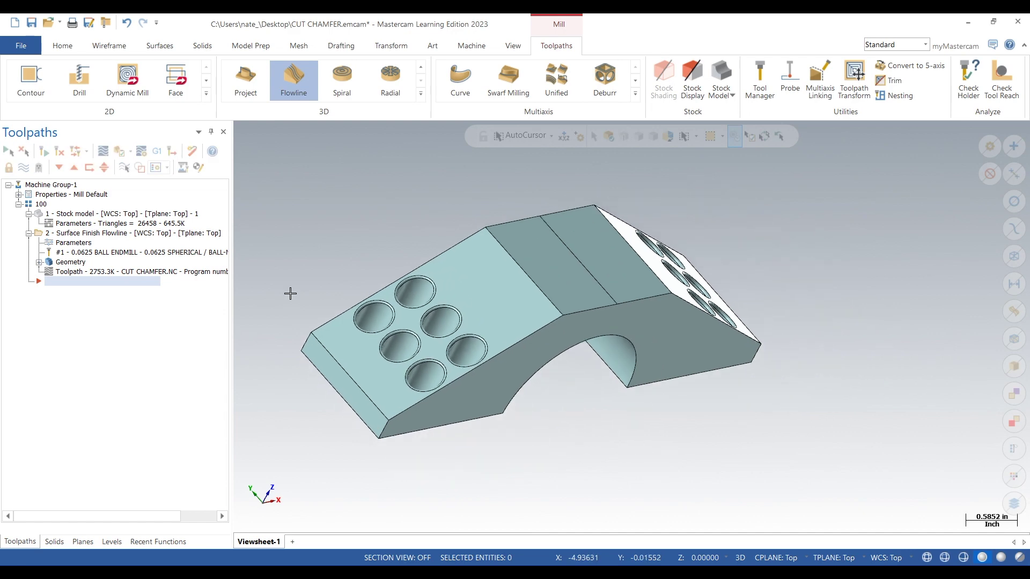
mouse_move(589, 446)
middle_down()
mouse_move(561, 404)
mouse_move(497, 469)
mouse_move(474, 439)
mouse_move(506, 423)
middle_up()
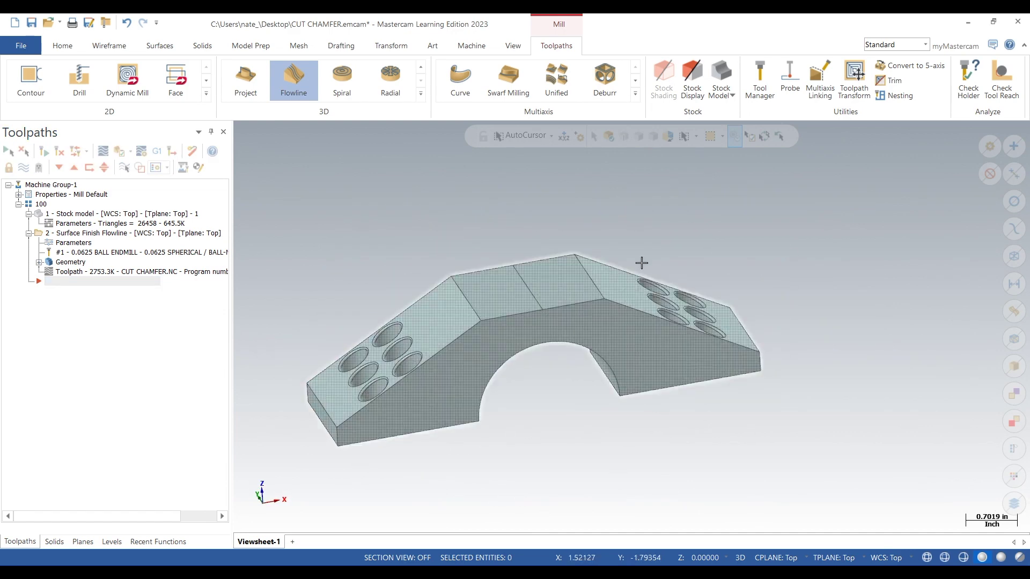